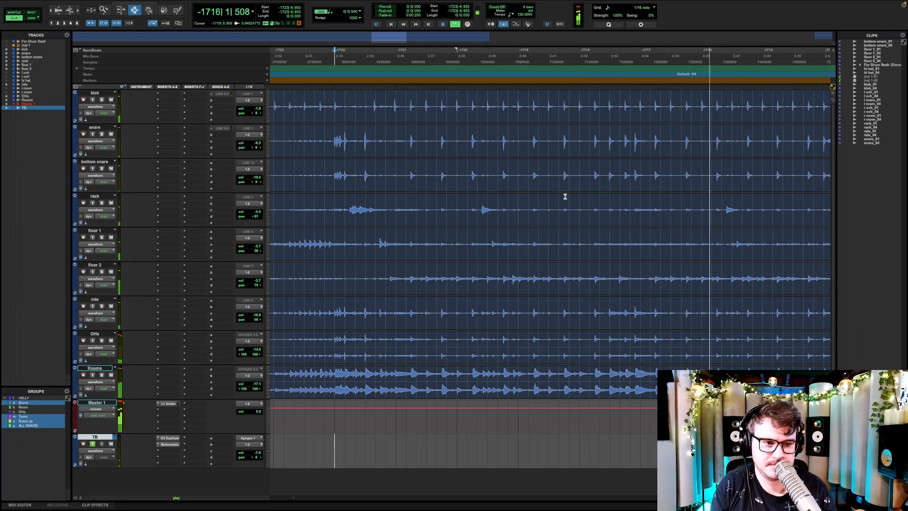
Follow playback of the drum tracks and stop with the cursor near the section change around -1714|4.
{"action": "scroll", "coordinate": [631, 207], "scroll_direction": "right", "scroll_amount": 3}
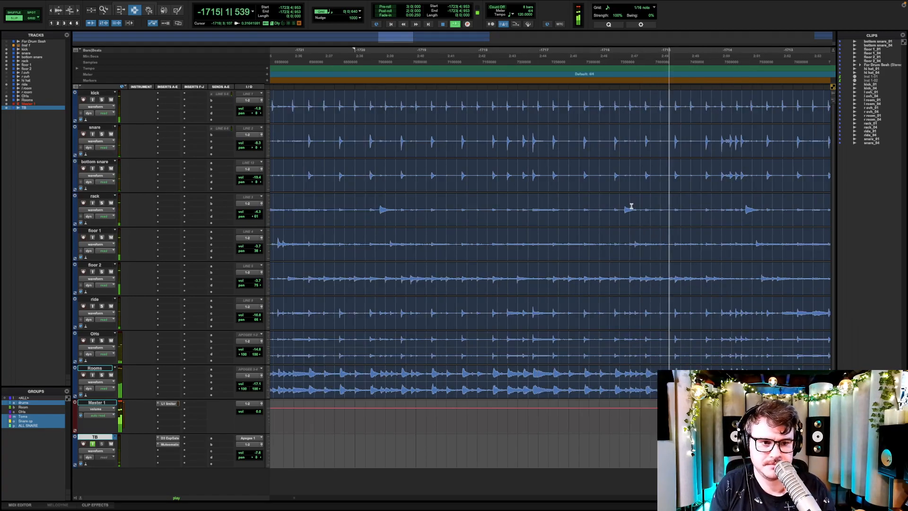
{"action": "scroll", "coordinate": [631, 206], "scroll_direction": "right", "scroll_amount": 3}
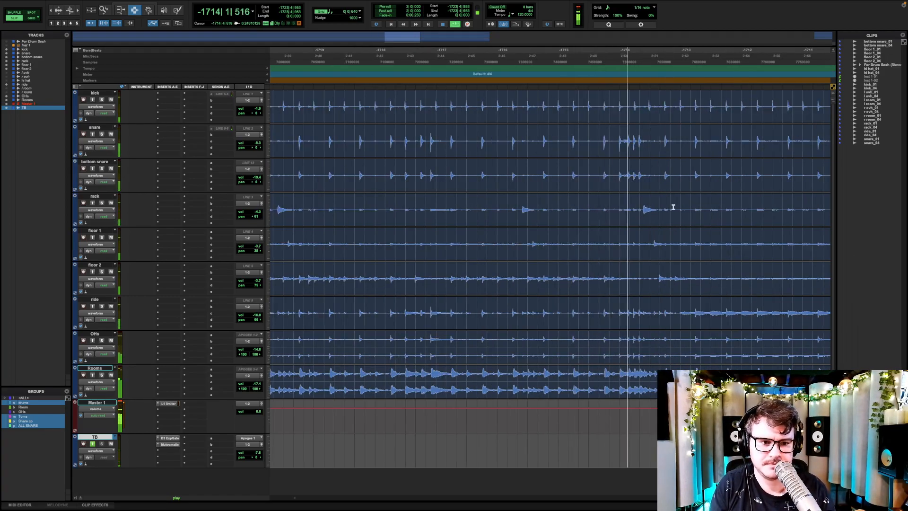
{"action": "scroll", "coordinate": [689, 210], "scroll_direction": "right", "scroll_amount": 3}
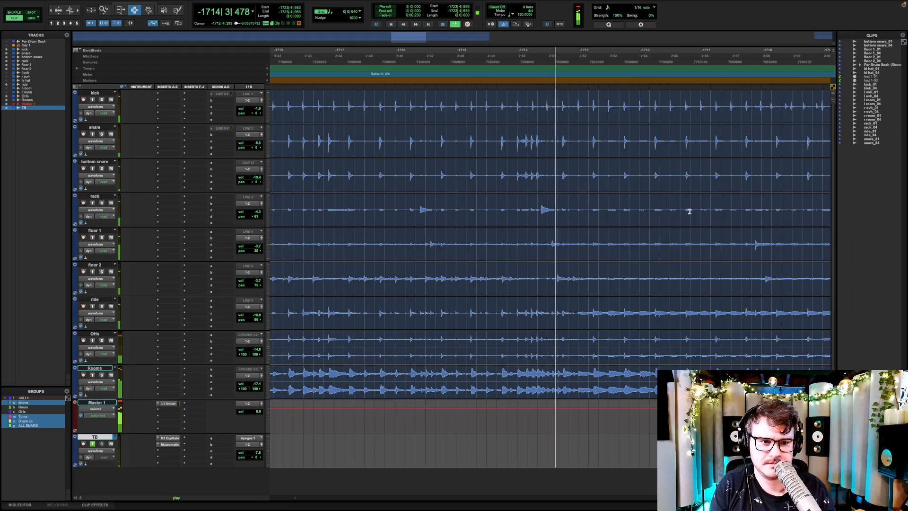
{"action": "left_click", "coordinate": [573, 103]}
{"action": "key", "text": "space"}
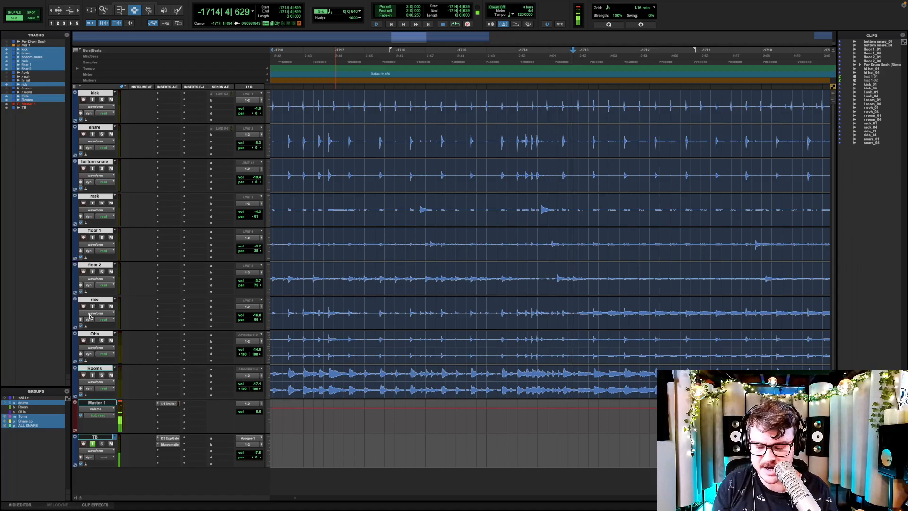
Check the member list for a new group of the selected drum tracks without creating the group.
{"action": "key", "text": "super+g"}
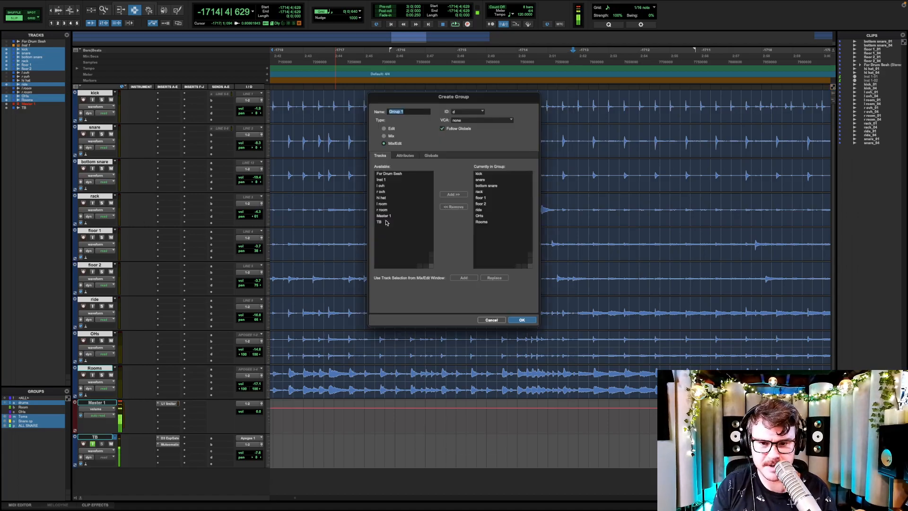
{"action": "left_click", "coordinate": [492, 320]}
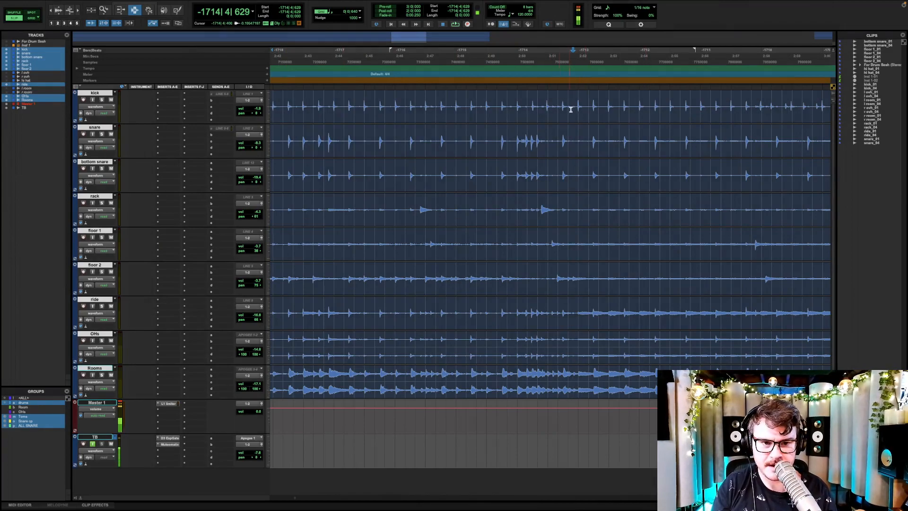
Audition the section change and separate all drum tracks at the kick transient at -1714|4|938.
{"action": "left_click", "coordinate": [559, 108]}
{"action": "key", "text": "space"}
{"action": "left_click", "coordinate": [573, 110]}
{"action": "key", "text": "space"}
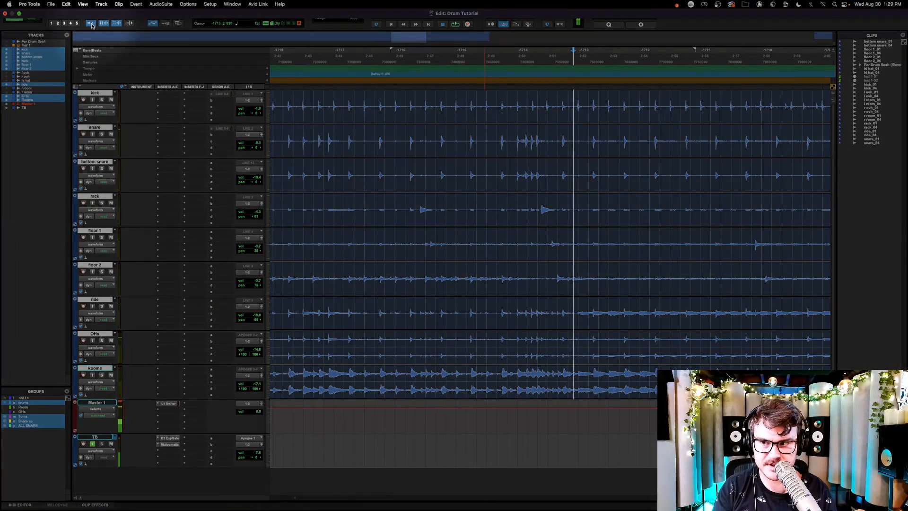
{"action": "key", "text": "Tab"}
{"action": "key", "text": "Tab"}
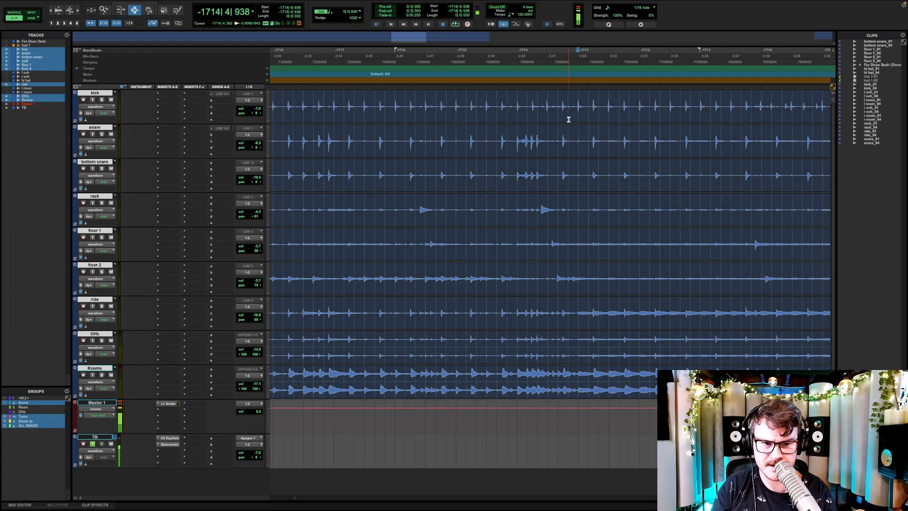
{"action": "key", "text": "b"}
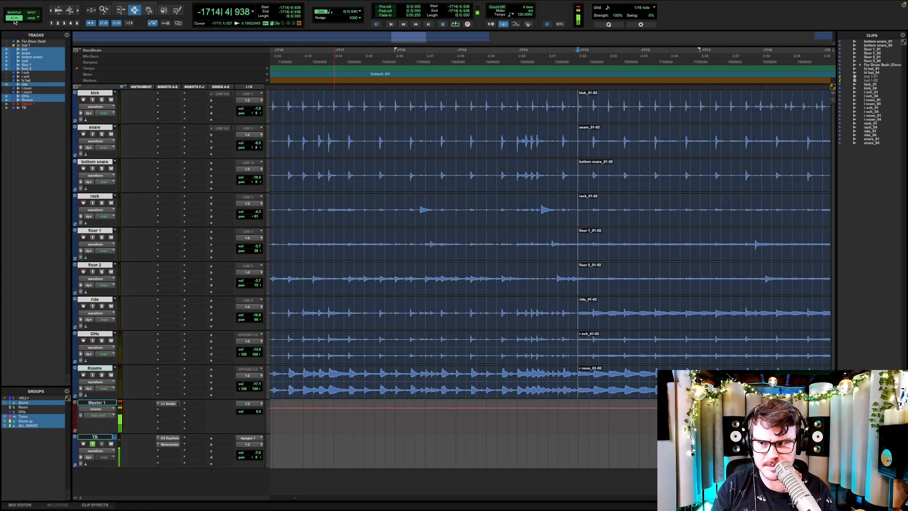
Switch the edit mode to Grid and back to Slip.
{"action": "scroll", "coordinate": [421, 200], "scroll_direction": "left", "scroll_amount": 5}
{"action": "key", "text": "r"}
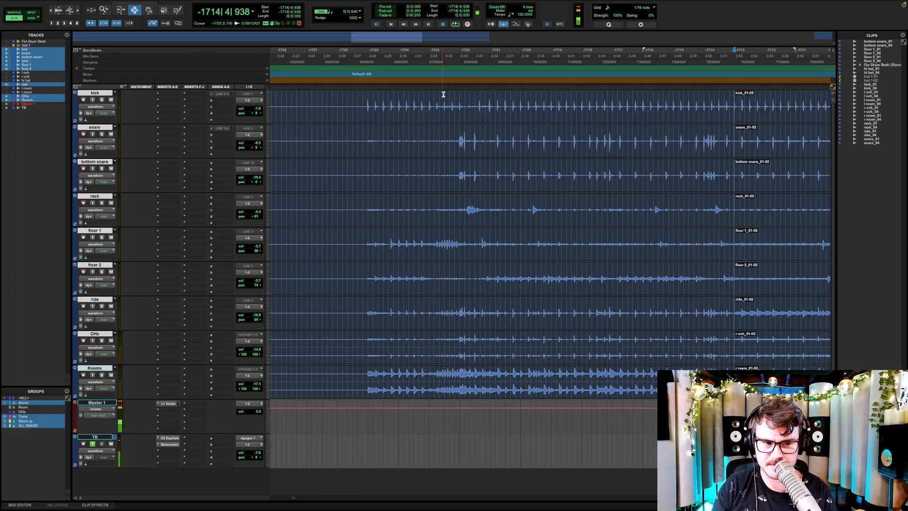
{"action": "key", "text": "F4"}
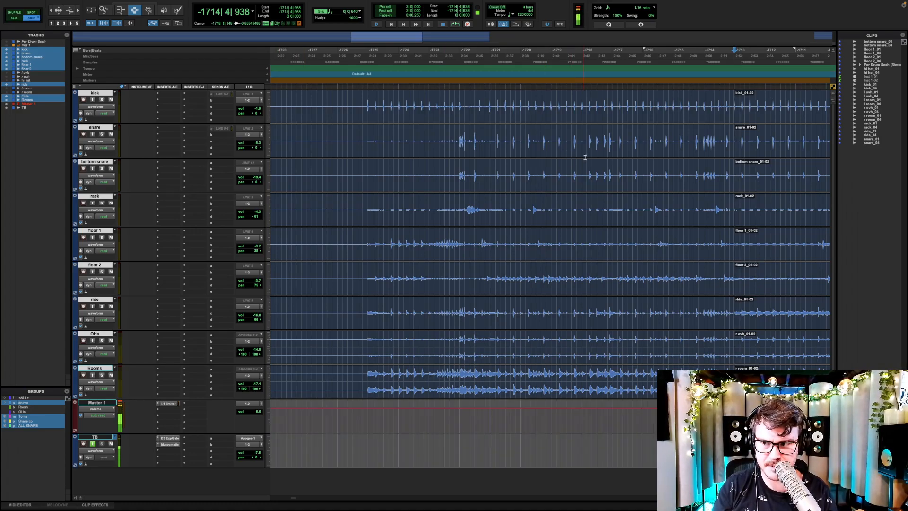
{"action": "key", "text": "F3"}
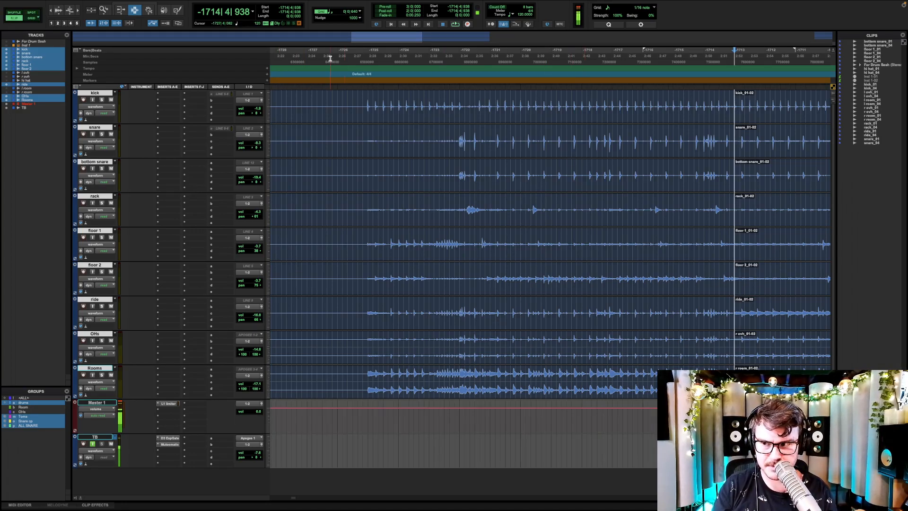
Audition the start of the groove and separate all drum tracks at the kick transient at -1722|4|875.
{"action": "left_click", "coordinate": [452, 117]}
{"action": "left_click", "coordinate": [458, 151]}
{"action": "key", "text": "t"}
{"action": "key", "text": "t"}
{"action": "key", "text": "t"}
{"action": "scroll", "coordinate": [611, 150], "scroll_direction": "right", "scroll_amount": 3}
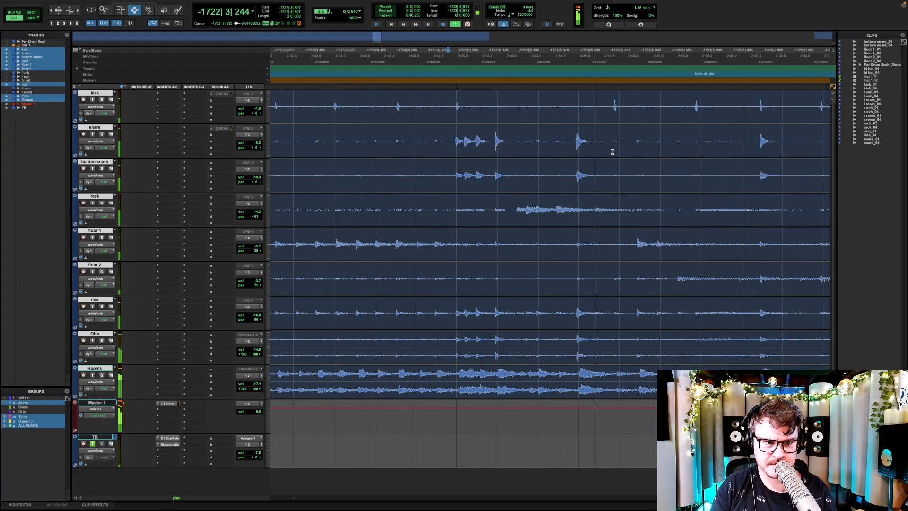
{"action": "key", "text": "space"}
{"action": "left_click", "coordinate": [681, 108]}
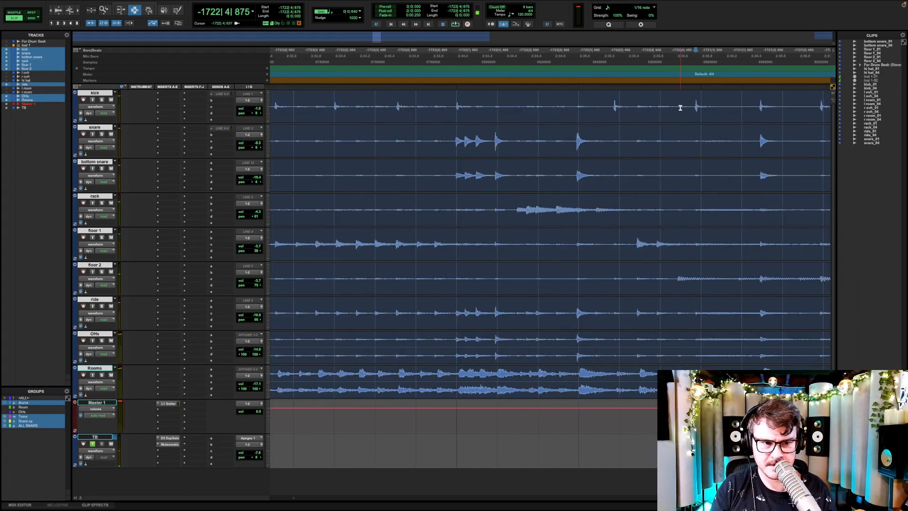
{"action": "key", "text": "b"}
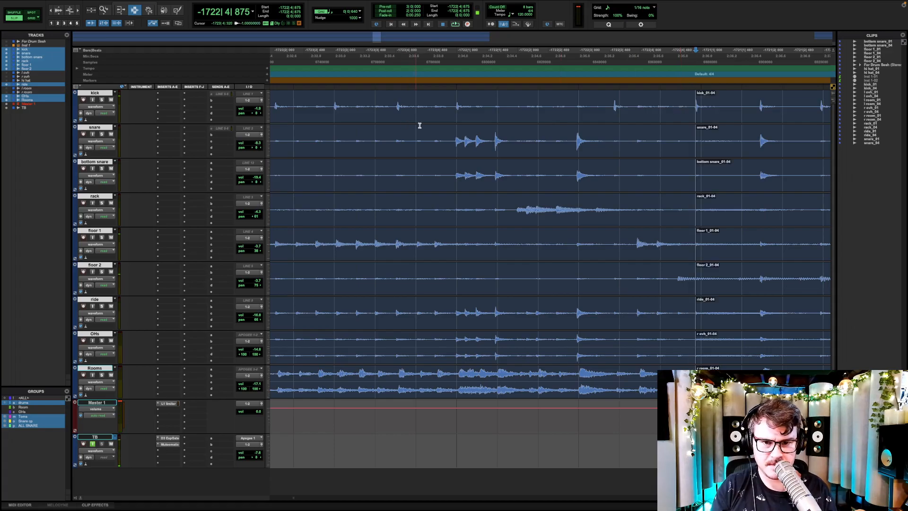
Separate all drum tracks at the snare fill's first hit at -1723|4|953 and mute the clips before it.
{"action": "key", "text": "Tab"}
{"action": "key", "text": "b"}
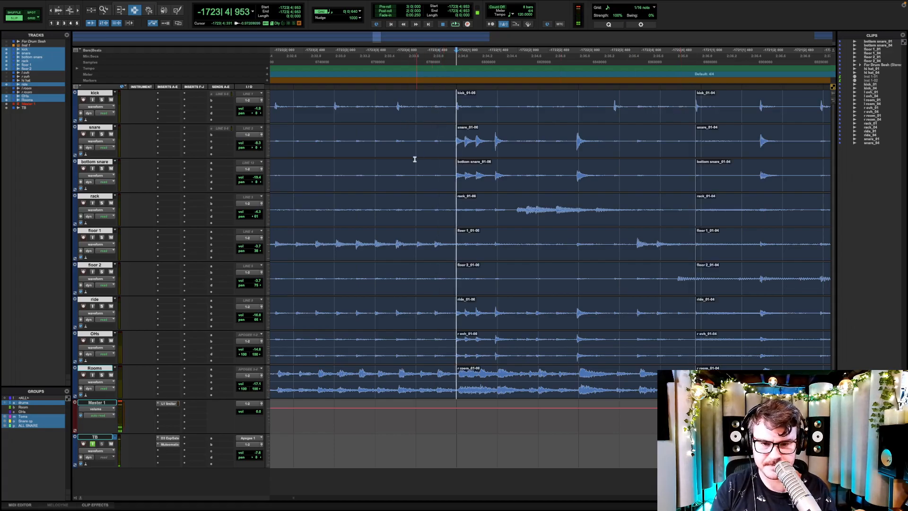
{"action": "double_click", "coordinate": [417, 150]}
{"action": "key", "text": "super+m"}
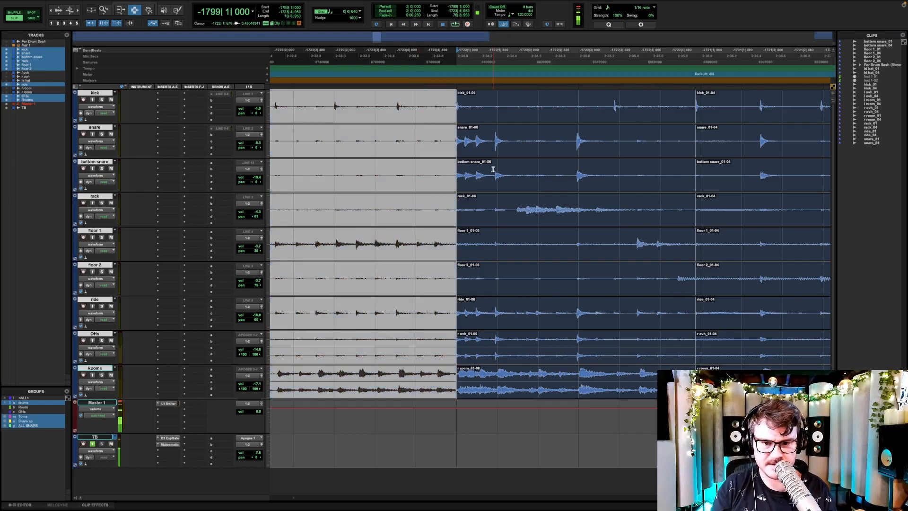
Review the separated drum sections and audition the unmuted part from the fill's start at -1722|1|001.
{"action": "key", "text": "r"}
{"action": "key", "text": "r"}
{"action": "scroll", "coordinate": [493, 168], "scroll_direction": "right", "scroll_amount": 5}
{"action": "key", "text": "r"}
{"action": "key", "text": "r"}
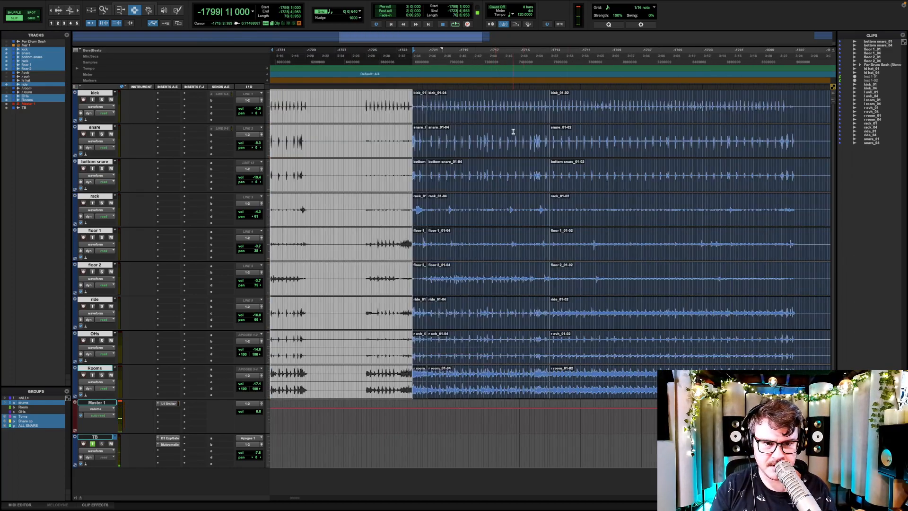
{"action": "left_click", "coordinate": [425, 109]}
{"action": "key", "text": "t"}
{"action": "key", "text": "t"}
{"action": "key", "text": "t"}
{"action": "key", "text": "t"}
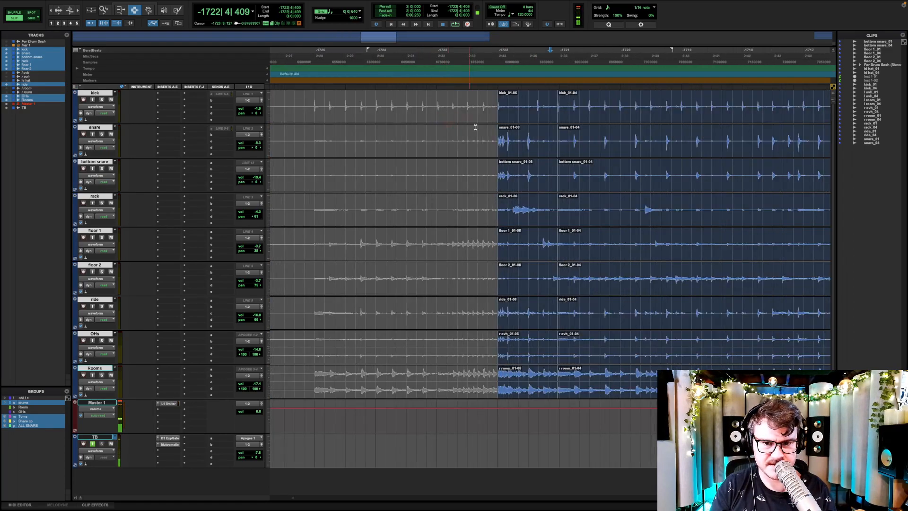
{"action": "key", "text": "space"}
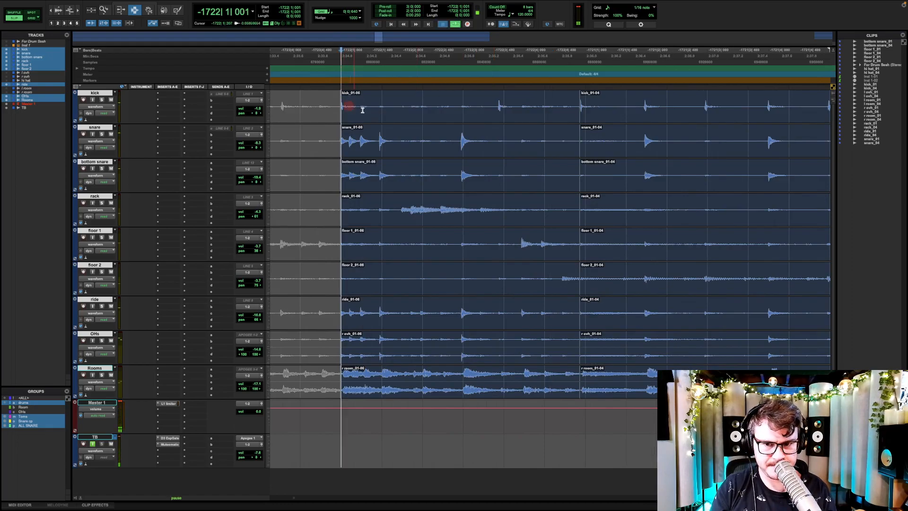
{"action": "key", "text": "space"}
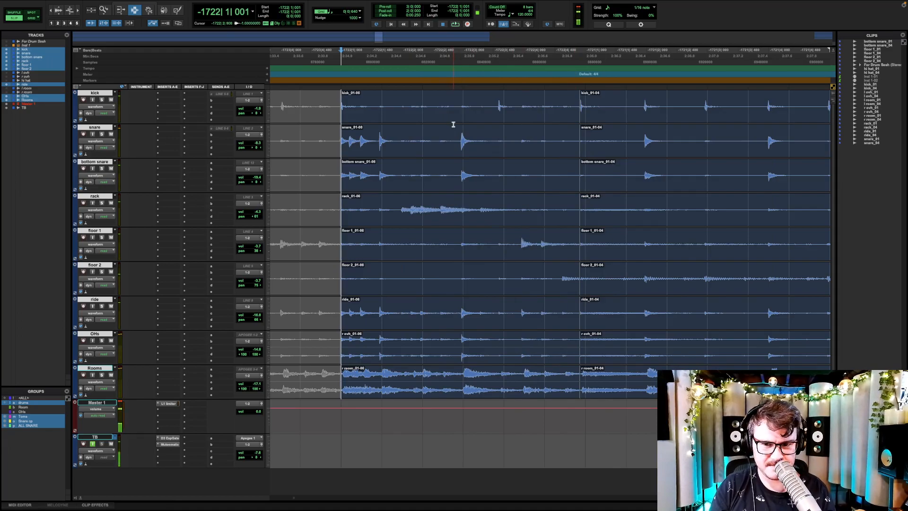
Activate the Smart Tool, suspend the track groups, and select only the kick and snare clips of the section starting at -1722|4|875.
{"action": "scroll", "coordinate": [595, 108], "scroll_direction": "right", "scroll_amount": 3}
{"action": "key", "text": "super+7"}
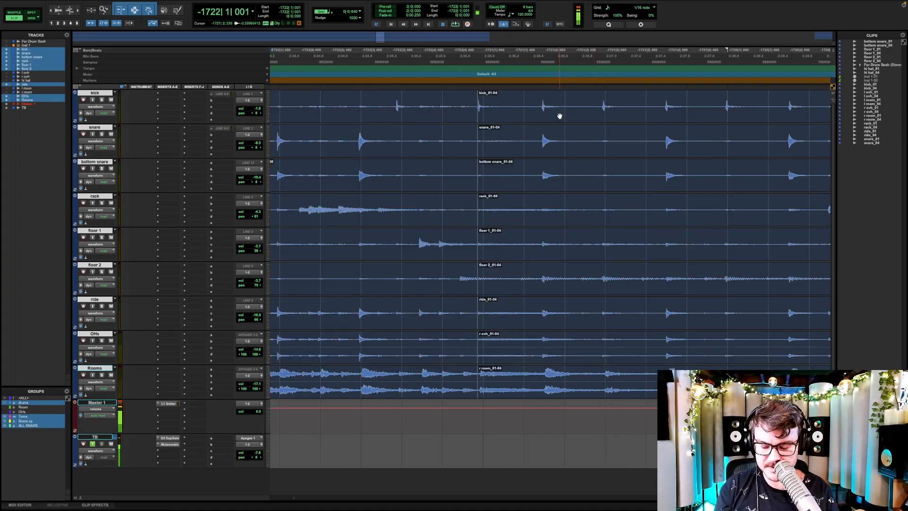
{"action": "key", "text": "super+shift+g"}
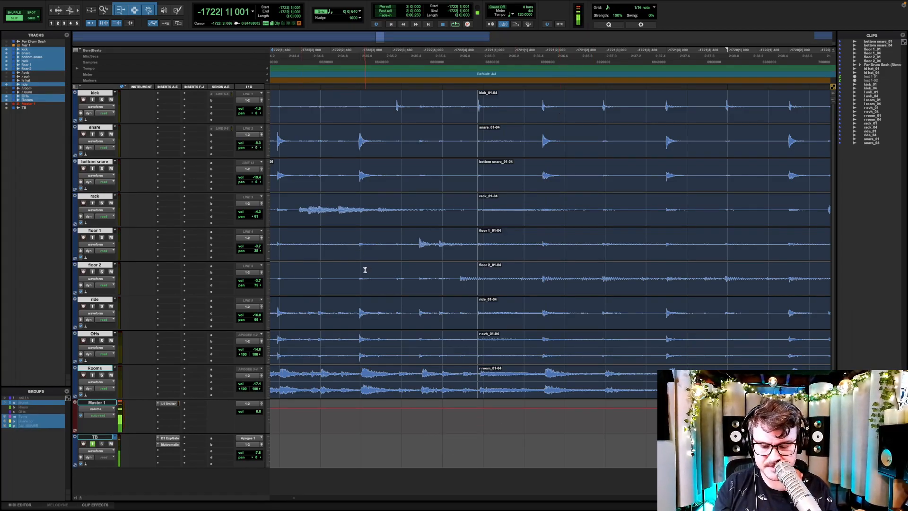
{"action": "double_click", "coordinate": [519, 106]}
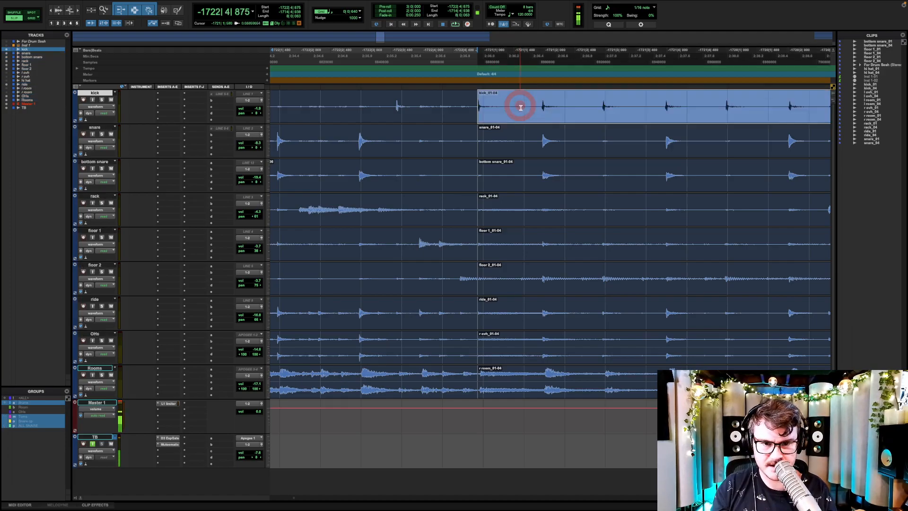
{"action": "double_click", "coordinate": [525, 137], "text": "shift"}
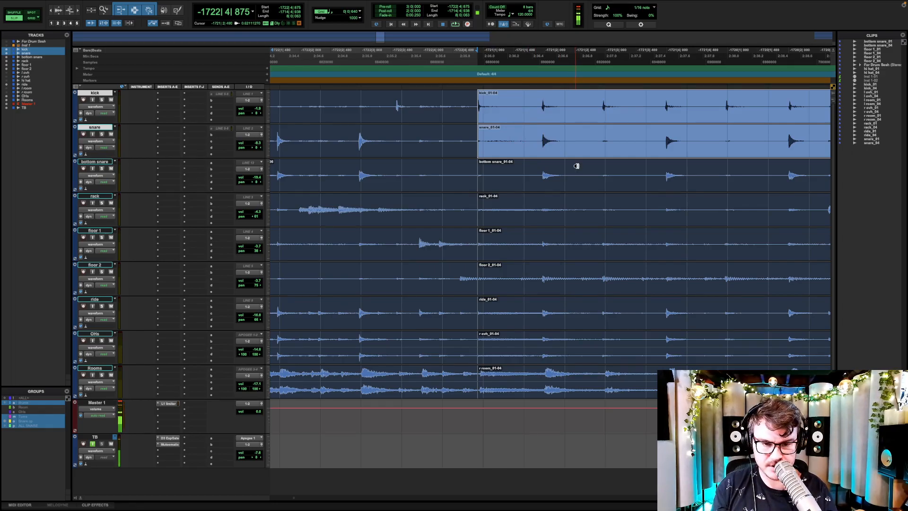
Enlarge the kick and snare tracks and inspect their hits across the selected section.
{"action": "key", "text": "ctrl+Up"}
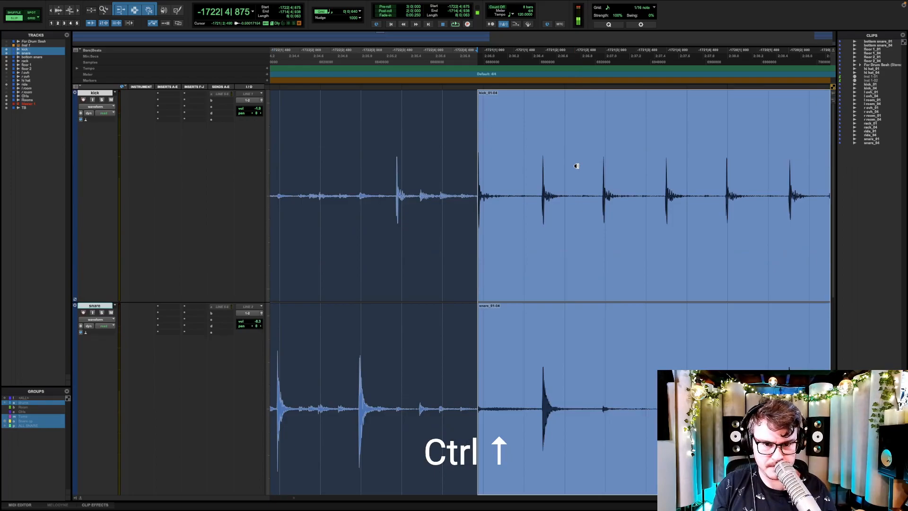
{"action": "key", "text": "ctrl+Down"}
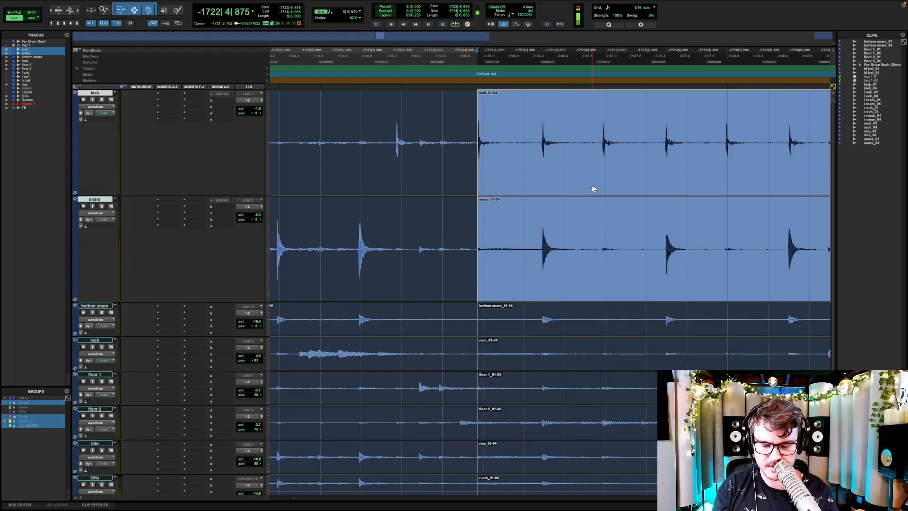
{"action": "key", "text": "r"}
{"action": "key", "text": "r"}
{"action": "key", "text": "r"}
{"action": "key", "text": "r"}
{"action": "key", "text": "t"}
{"action": "key", "text": "t"}
{"action": "key", "text": "t"}
{"action": "key", "text": "t"}
{"action": "key", "text": "t"}
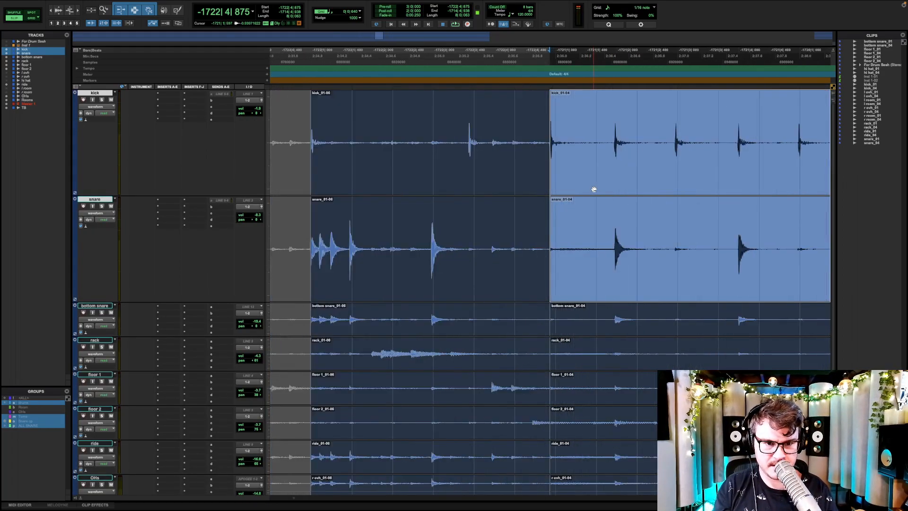
{"action": "key", "text": "r"}
{"action": "key", "text": "r"}
{"action": "key", "text": "r"}
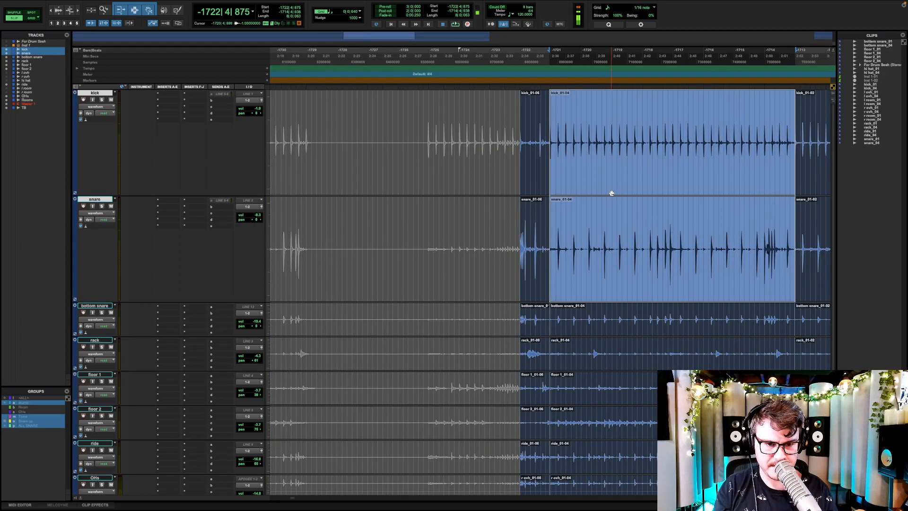
{"action": "key", "text": "t"}
{"action": "key", "text": "t"}
{"action": "key", "text": "t"}
{"action": "scroll", "coordinate": [603, 185], "scroll_direction": "right", "scroll_amount": 5}
{"action": "key", "text": "r"}
Open Beat Detective and position its window below the kick and snare waveforms.
{"action": "key", "text": "super+8"}
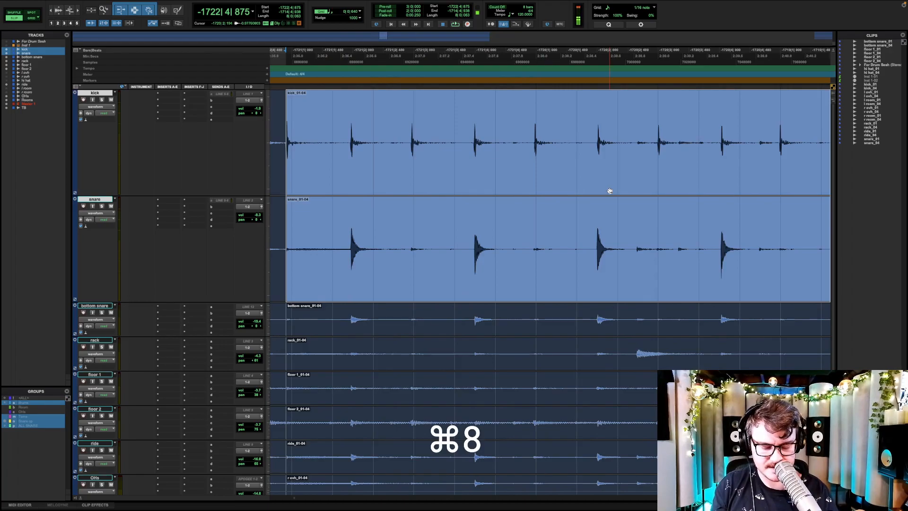
{"action": "key", "text": "super+8"}
{"action": "mouse_move", "coordinate": [201, 3]}
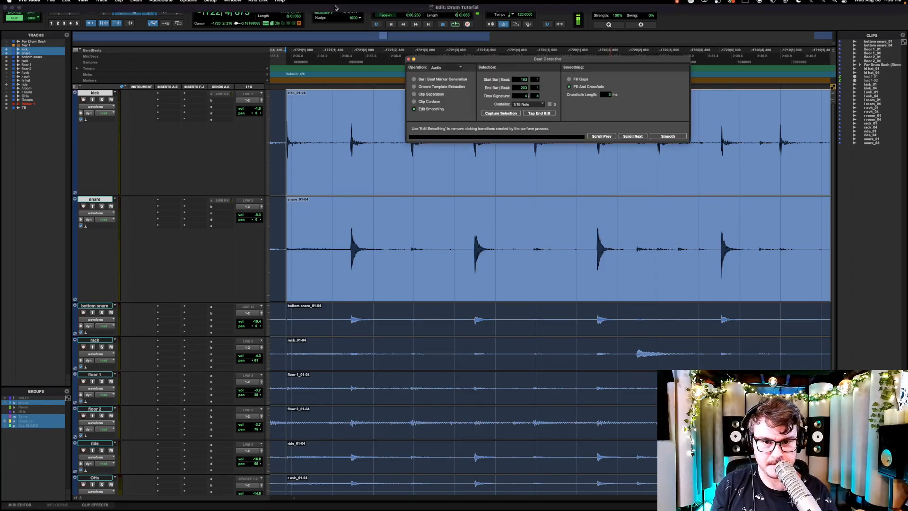
{"action": "left_click", "coordinate": [136, 4]}
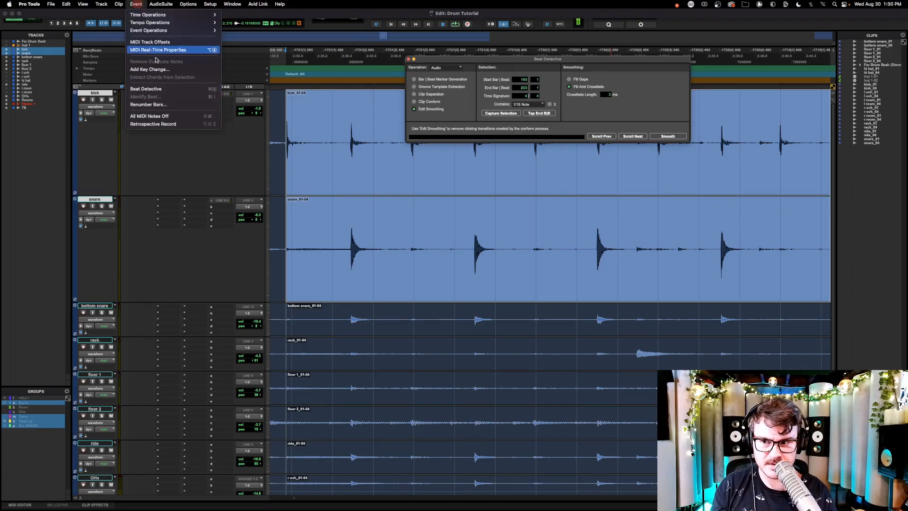
{"action": "left_click", "coordinate": [433, 169]}
{"action": "left_click_drag", "start_coordinate": [507, 61], "coordinate": [450, 327]}
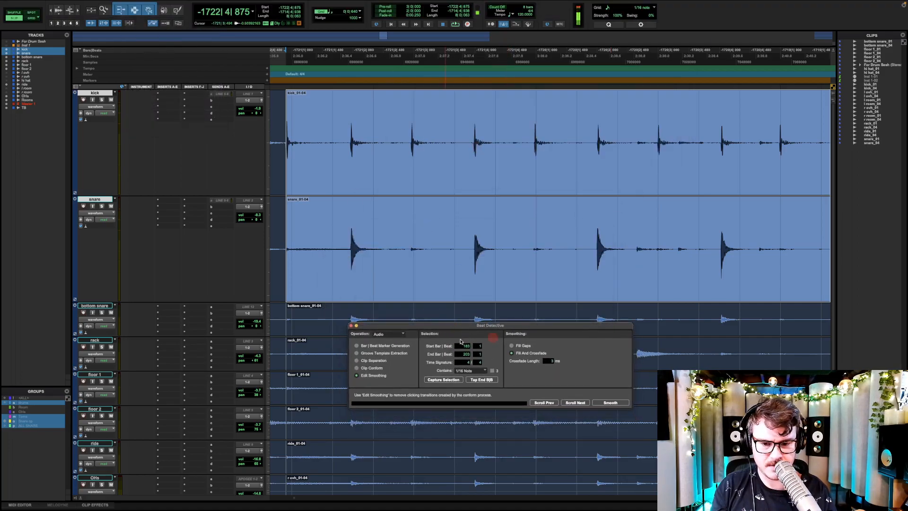
Set Beat Detective to Clip Separation and analyze the kick and snare selection with Enhanced Resolution.
{"action": "left_click", "coordinate": [356, 361]}
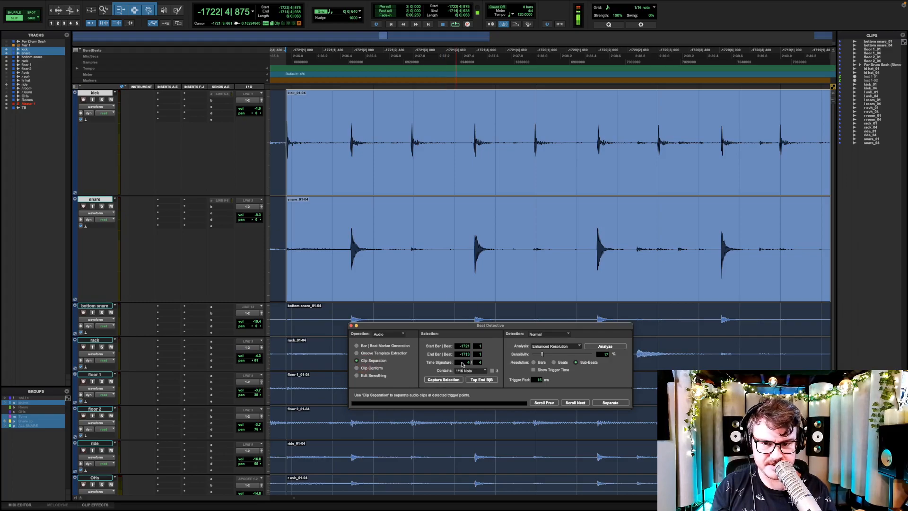
{"action": "left_click", "coordinate": [598, 350]}
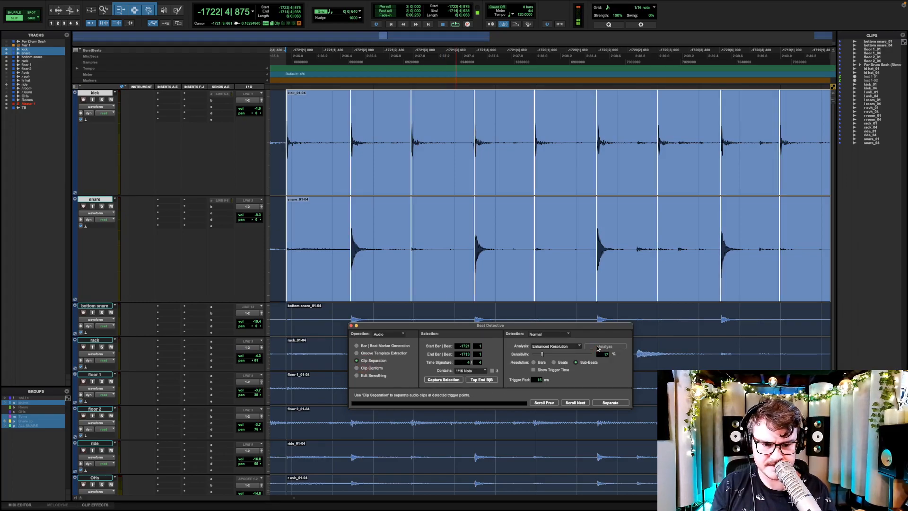
Switch the Beat Detective analysis to High Emphasis and check the detected triggers against the kick and snare hits.
{"action": "scroll", "coordinate": [466, 210], "scroll_direction": "right", "scroll_amount": 3}
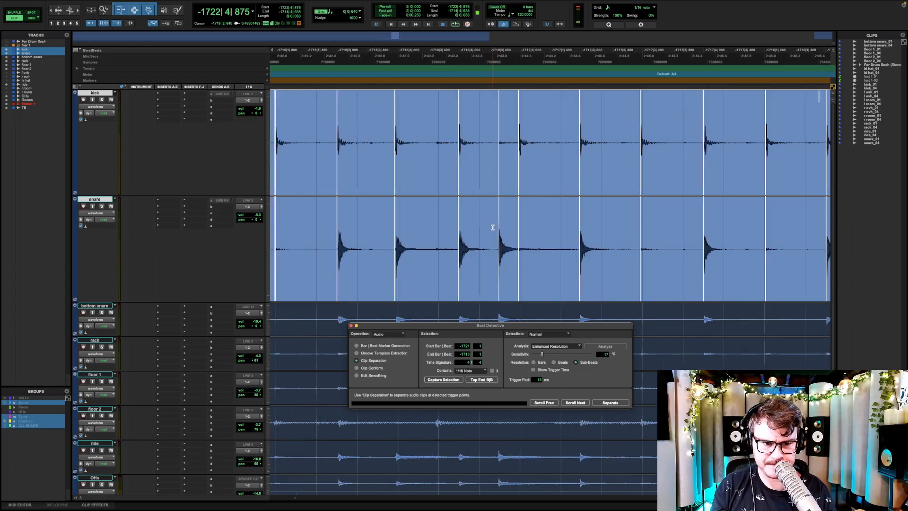
{"action": "left_click", "coordinate": [555, 346]}
{"action": "left_click", "coordinate": [564, 335]}
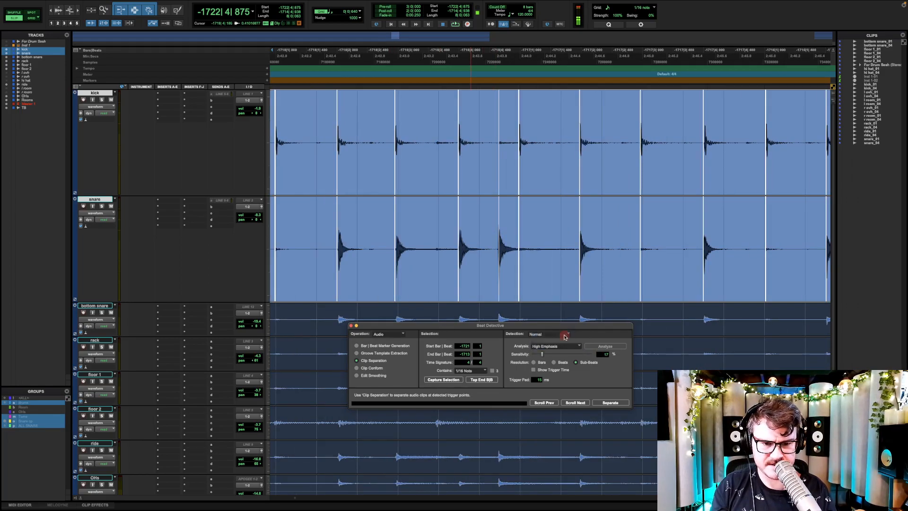
{"action": "scroll", "coordinate": [510, 227], "scroll_direction": "left", "scroll_amount": 3}
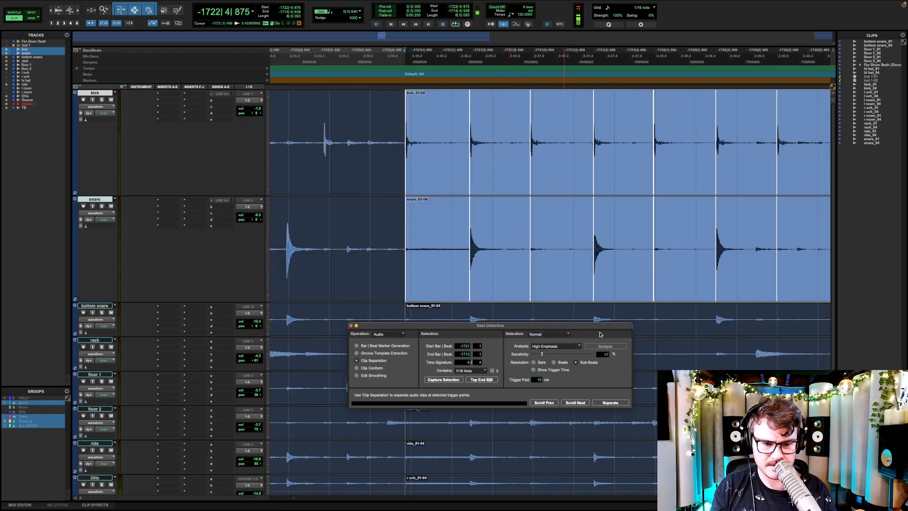
{"action": "scroll", "coordinate": [473, 206], "scroll_direction": "up", "scroll_amount": 5}
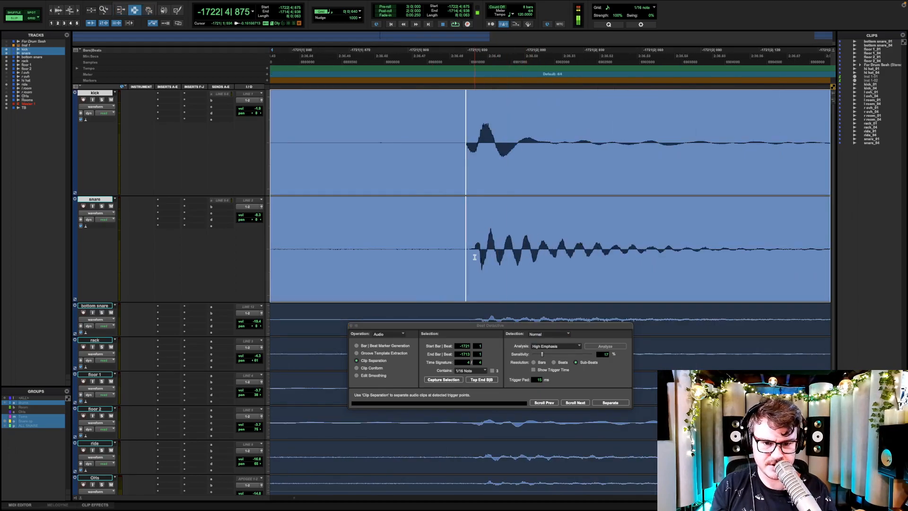
{"action": "scroll", "coordinate": [487, 257], "scroll_direction": "down", "scroll_amount": 5}
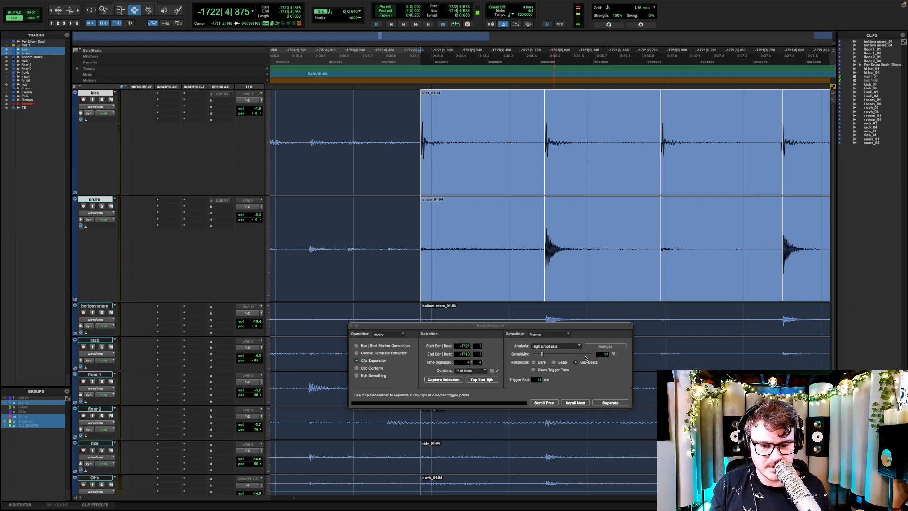
Play the section to its snare fill, re-enable the track groups, and split all drum tracks at the kick hit at -1718|4|943.
{"action": "key", "text": "space"}
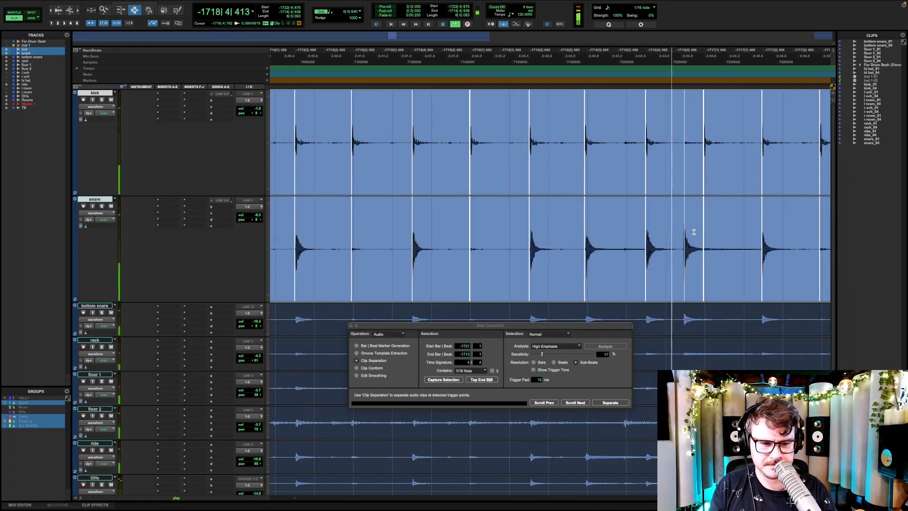
{"action": "key", "text": "space"}
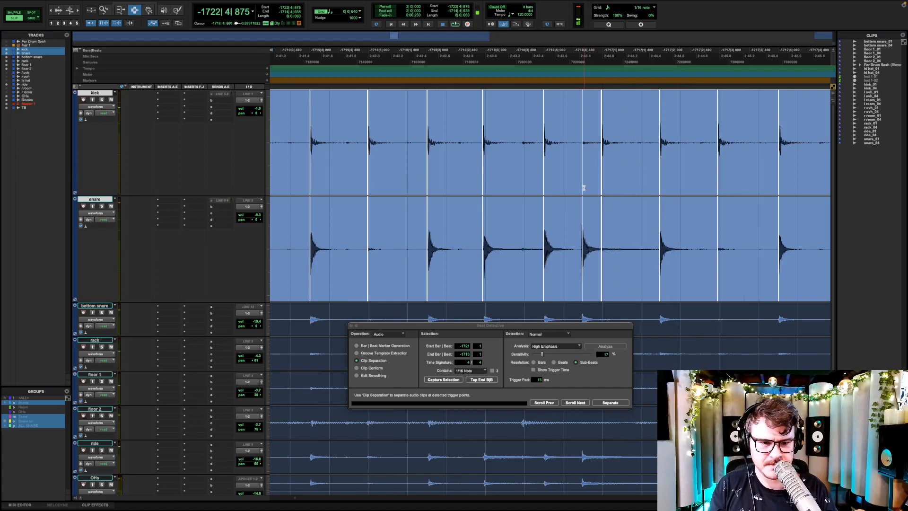
{"action": "left_click", "coordinate": [578, 161]}
{"action": "key", "text": "Tab"}
{"action": "key", "text": "Tab"}
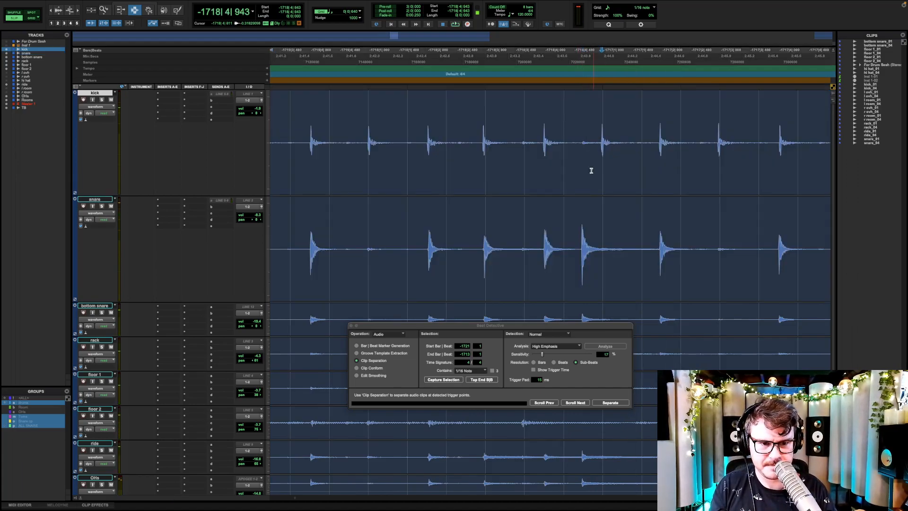
{"action": "key", "text": "super+shift+g"}
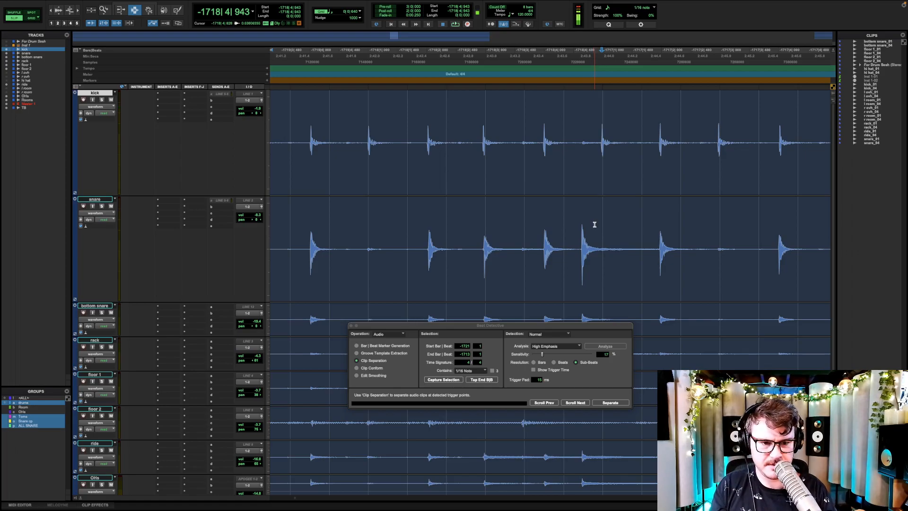
{"action": "key", "text": "semicolon"}
{"action": "key", "text": "b"}
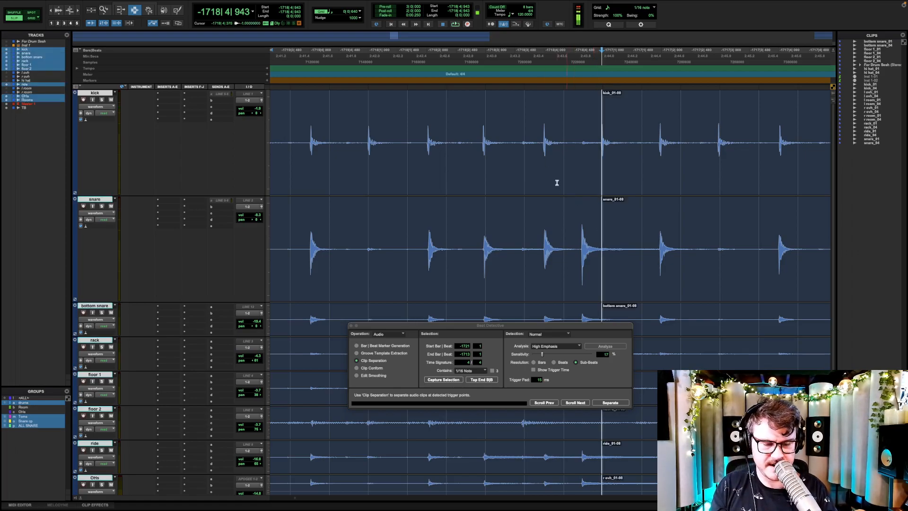
Suspend the groups, select only the kick and snare clips before the new split, and capture and analyze that selection in Beat Detective.
{"action": "key", "text": "super+shift+g"}
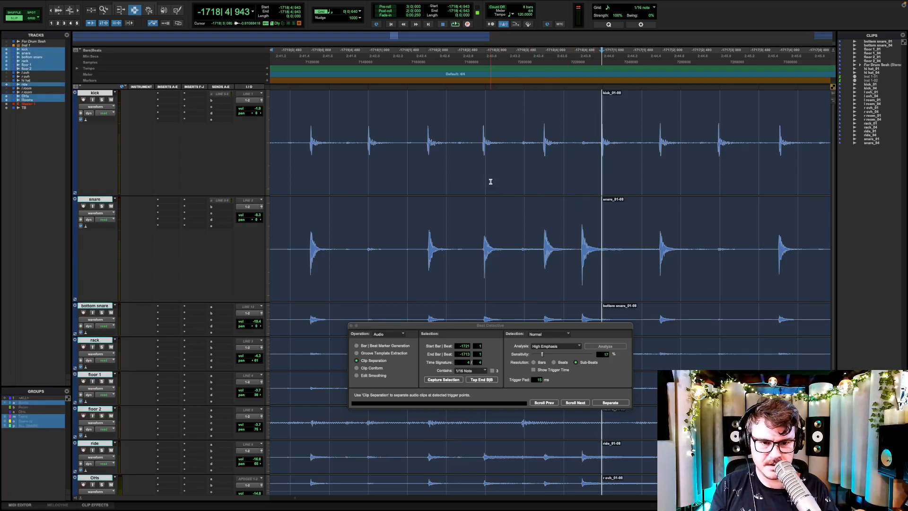
{"action": "double_click", "coordinate": [490, 182]}
{"action": "left_click", "coordinate": [486, 239], "text": "shift"}
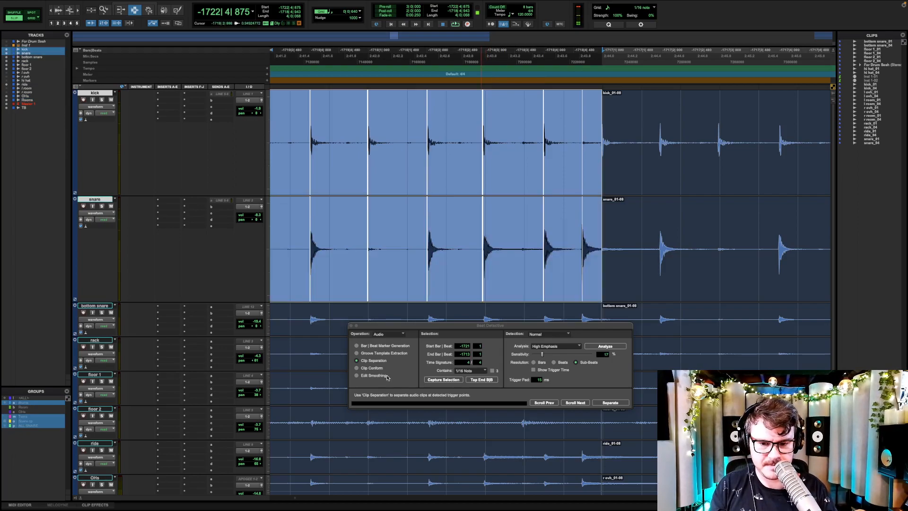
{"action": "left_click", "coordinate": [454, 379]}
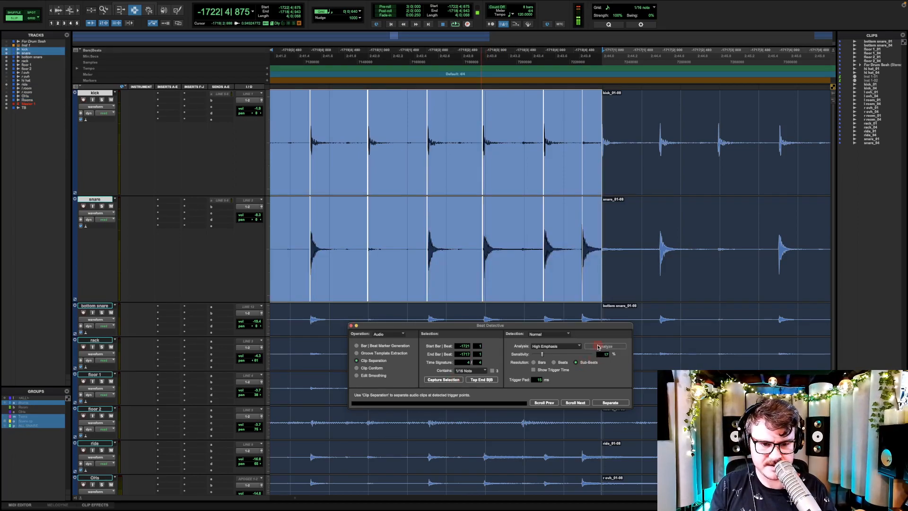
Play back the shortened section and check its triggers against the kick and snare waveforms up to the final fill.
{"action": "scroll", "coordinate": [574, 230], "scroll_direction": "left", "scroll_amount": 10}
{"action": "key", "text": "r"}
{"action": "key", "text": "r"}
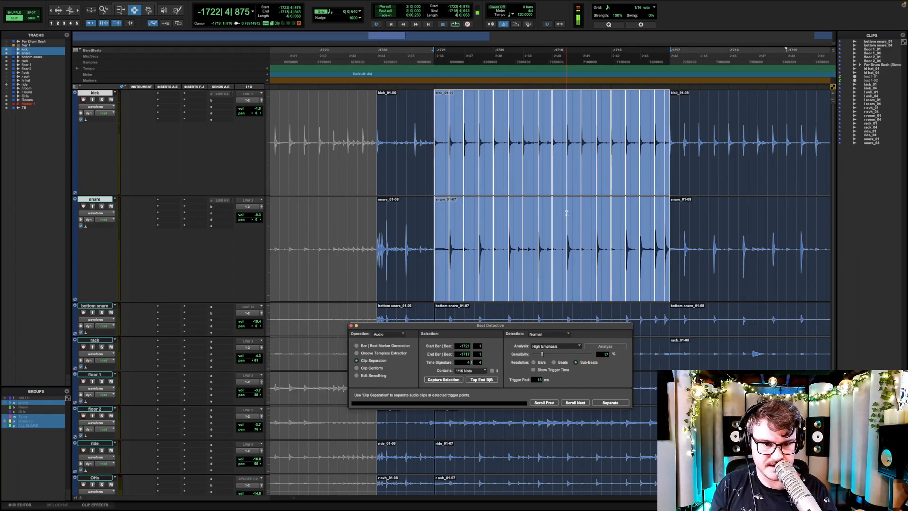
{"action": "key", "text": "space"}
{"action": "key", "text": "t"}
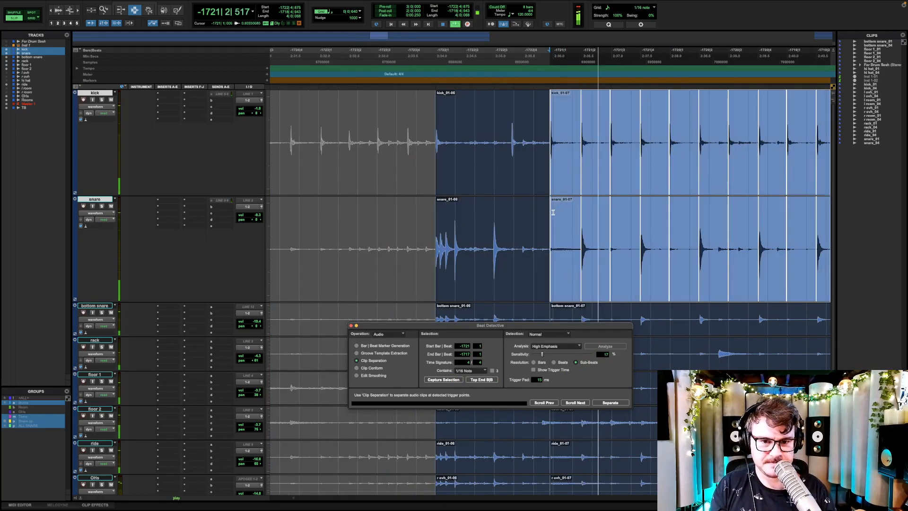
{"action": "scroll", "coordinate": [577, 217], "scroll_direction": "right", "scroll_amount": 4}
{"action": "scroll", "coordinate": [591, 215], "scroll_direction": "right", "scroll_amount": 2}
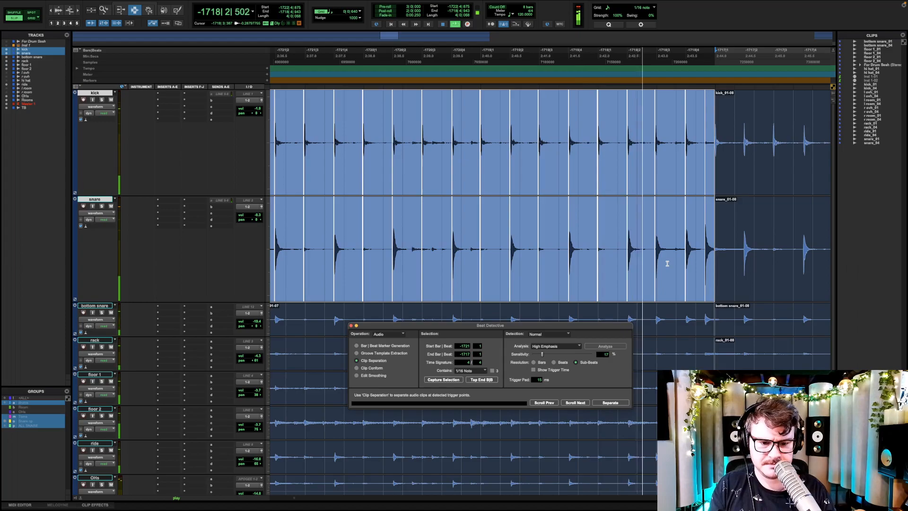
{"action": "key", "text": "space"}
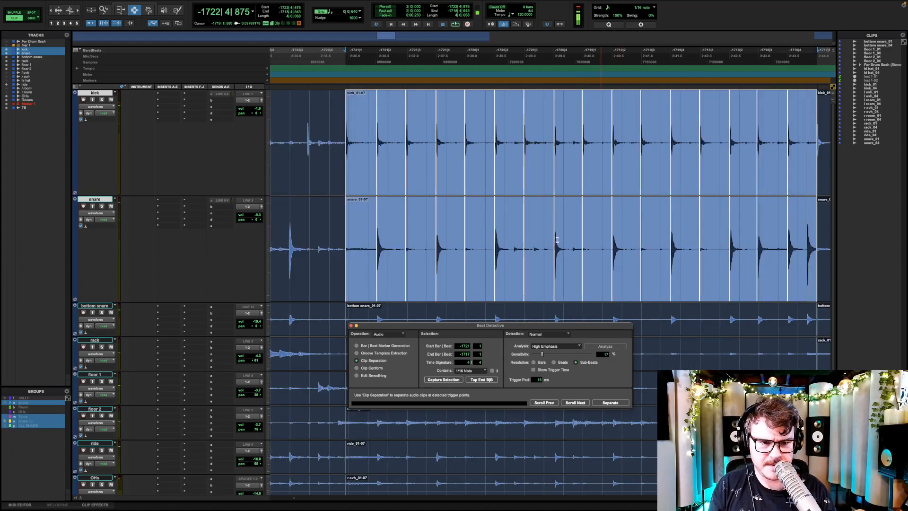
Move the Beat Detective window clear of the waveforms and shift the first trigger after the section start to the snare's attack.
{"action": "left_click_drag", "start_coordinate": [337, 154], "coordinate": [362, 157]}
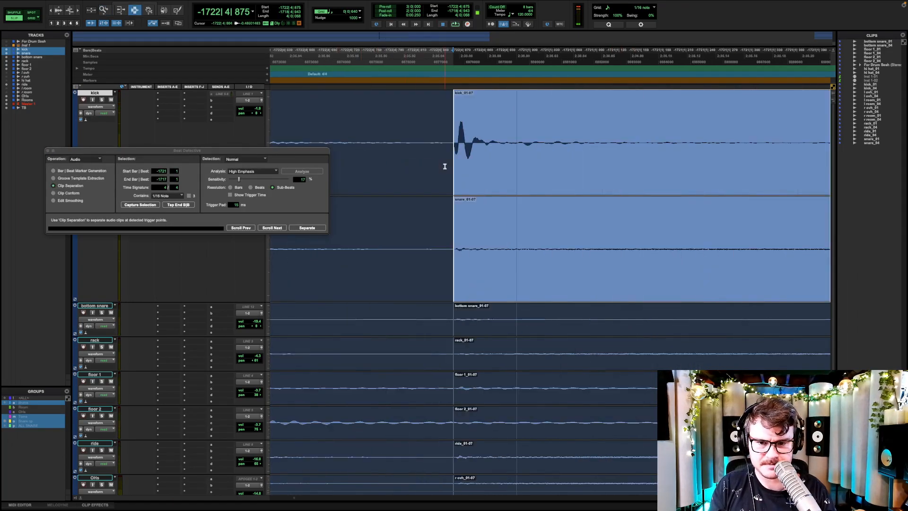
{"action": "left_click", "coordinate": [279, 229]}
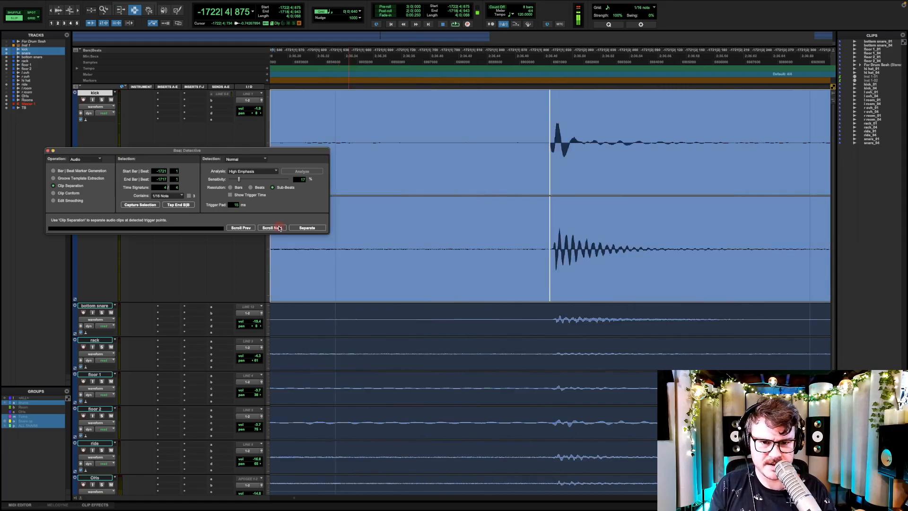
{"action": "key", "text": "F5"}
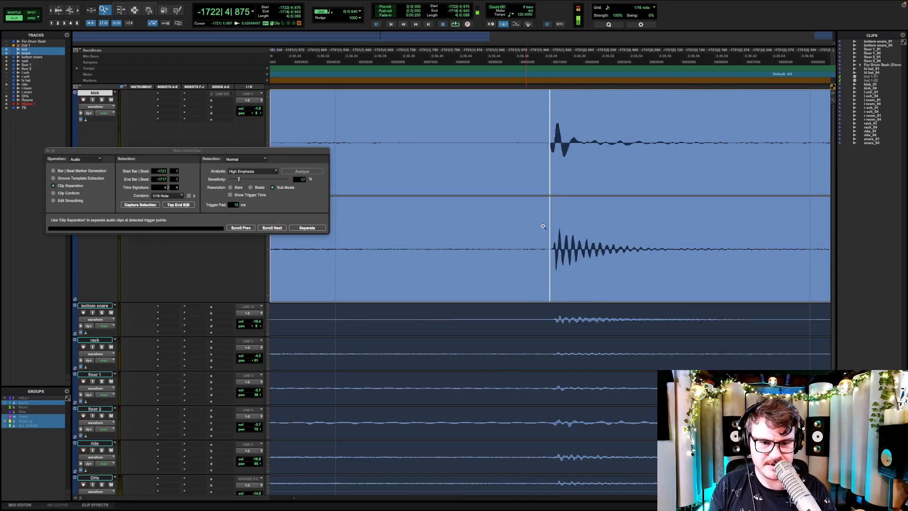
{"action": "left_click_drag", "start_coordinate": [534, 226], "coordinate": [560, 228]}
{"action": "key", "text": "r"}
{"action": "key", "text": "r"}
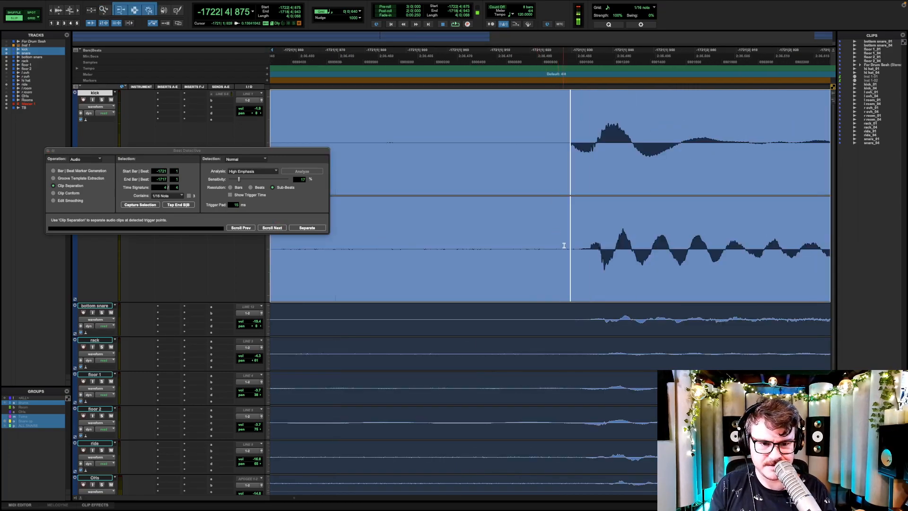
{"action": "key", "text": "super+7"}
{"action": "left_click", "coordinate": [590, 259]}
{"action": "left_click_drag", "start_coordinate": [589, 259], "coordinate": [590, 259]}
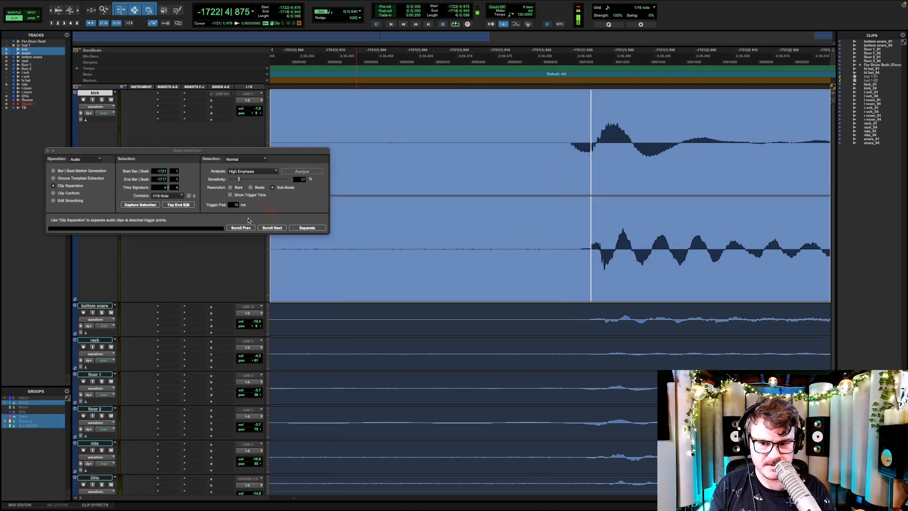
Step through the following triggers and move the one on the second snare hit later to the snare's attack.
{"action": "left_click", "coordinate": [266, 228]}
{"action": "left_click", "coordinate": [266, 228]}
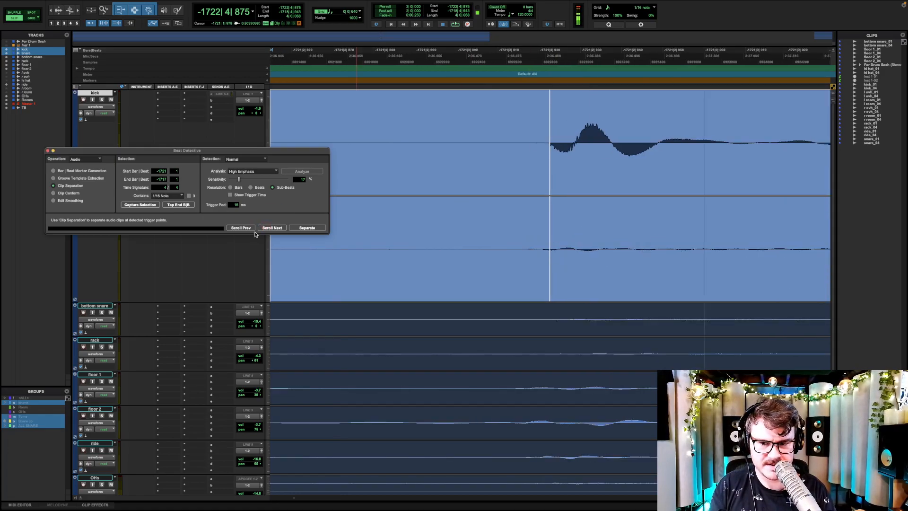
{"action": "left_click", "coordinate": [252, 228]}
{"action": "left_click", "coordinate": [267, 228]}
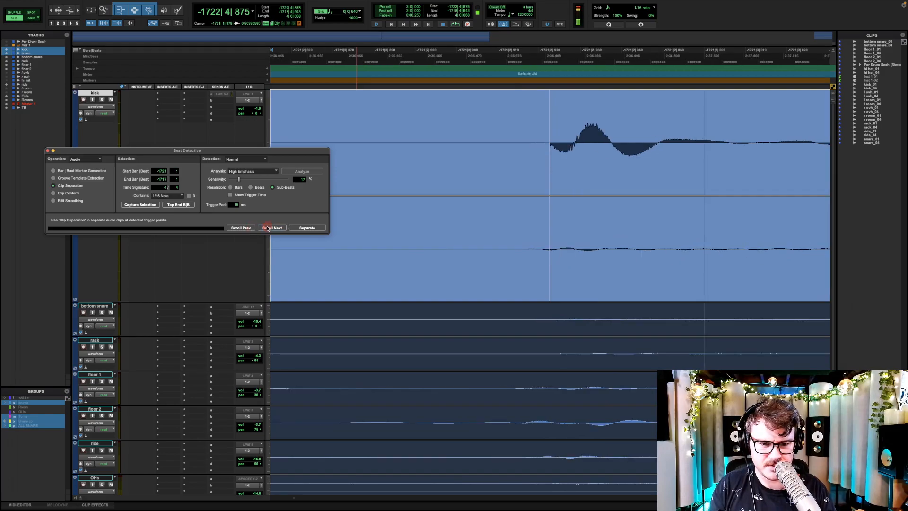
{"action": "left_click", "coordinate": [267, 227]}
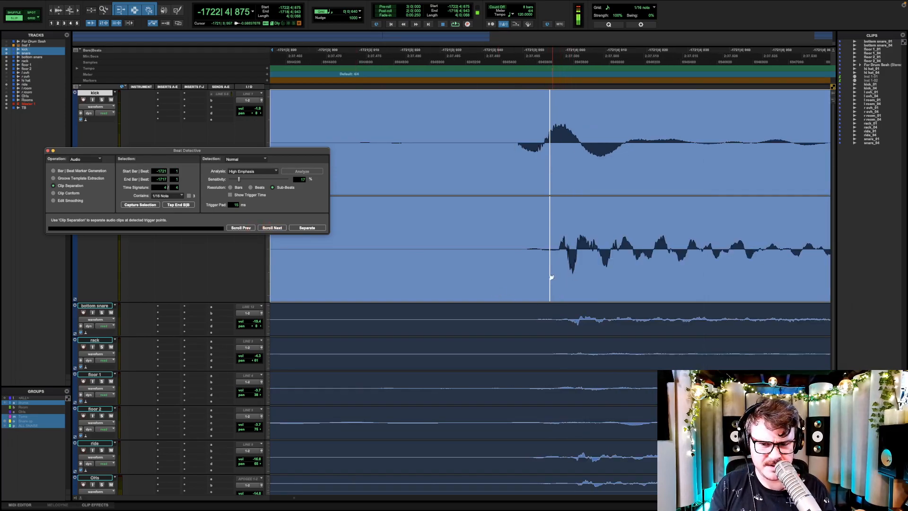
{"action": "key", "text": "t"}
{"action": "left_click_drag", "start_coordinate": [550, 278], "coordinate": [564, 273]}
{"action": "key", "text": "r"}
{"action": "key", "text": "r"}
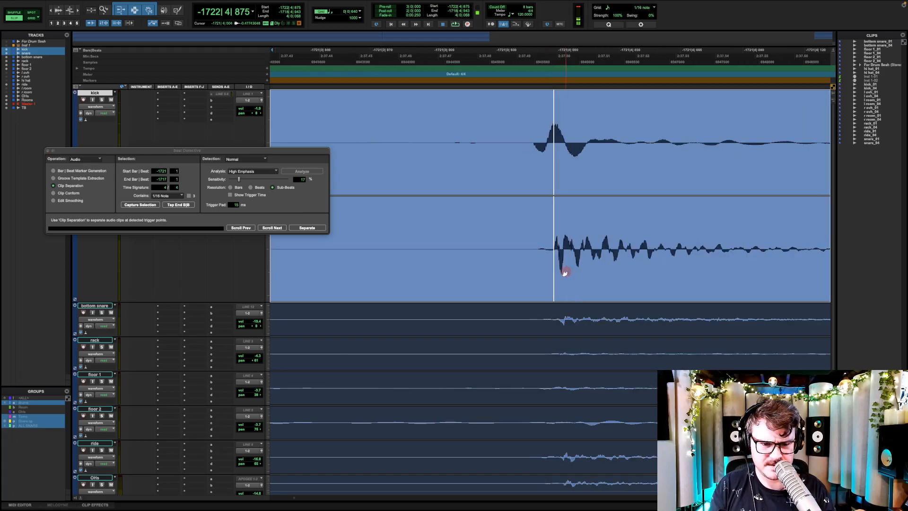
Shift the trigger on the third snare hit slightly later to the snare's attack and check the triggers up to the fourth.
{"action": "left_click", "coordinate": [285, 228]}
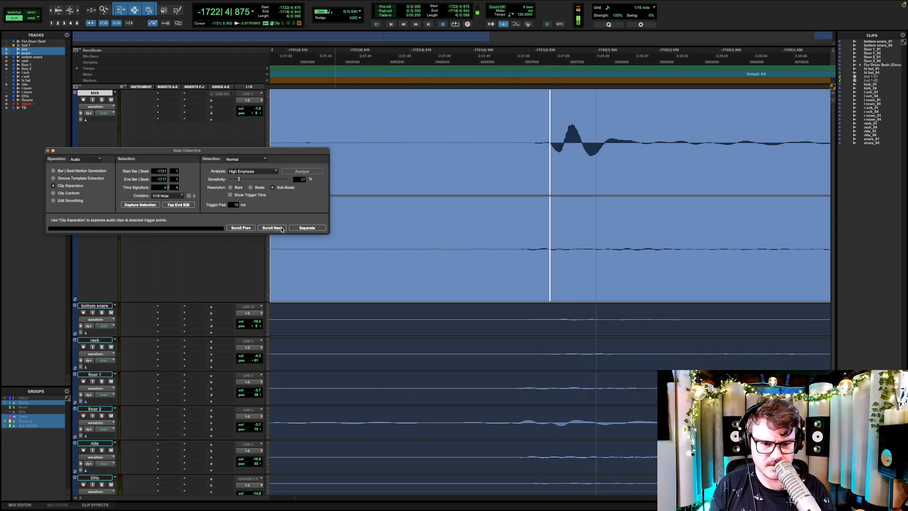
{"action": "left_click", "coordinate": [281, 229]}
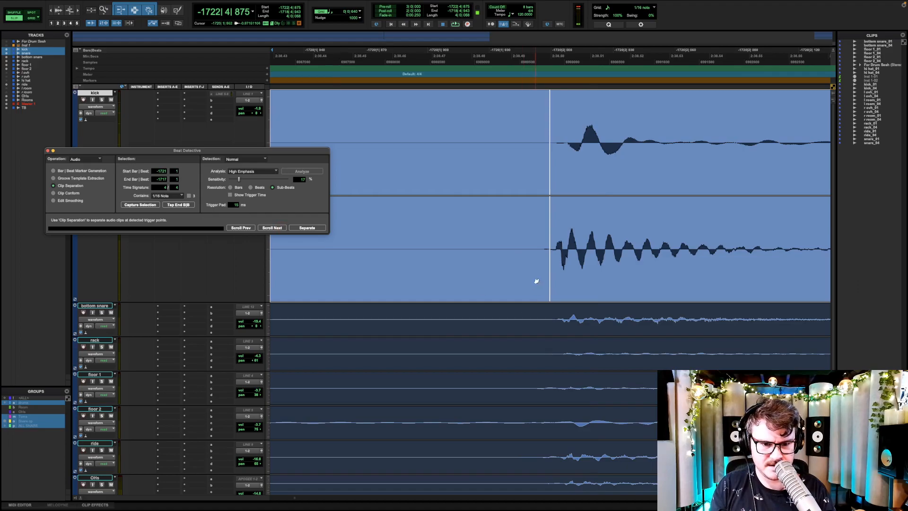
{"action": "left_click", "coordinate": [552, 272]}
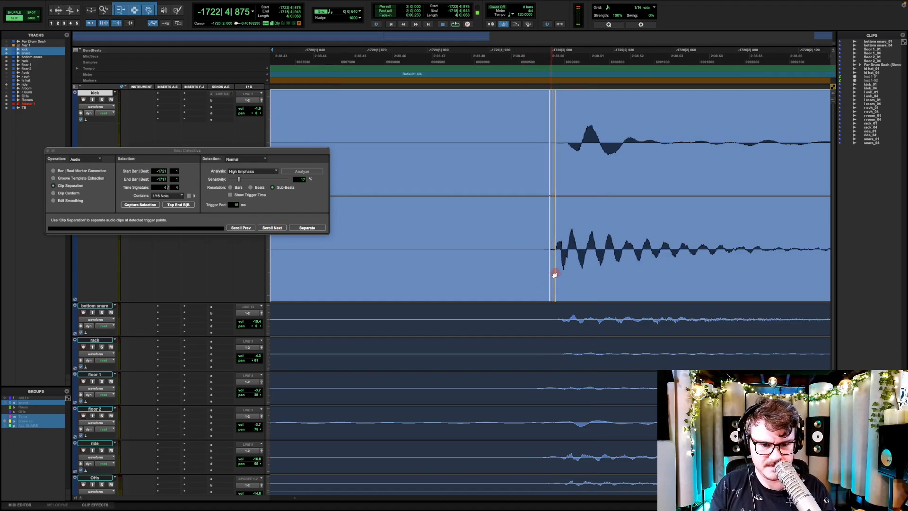
{"action": "left_click", "coordinate": [261, 229]}
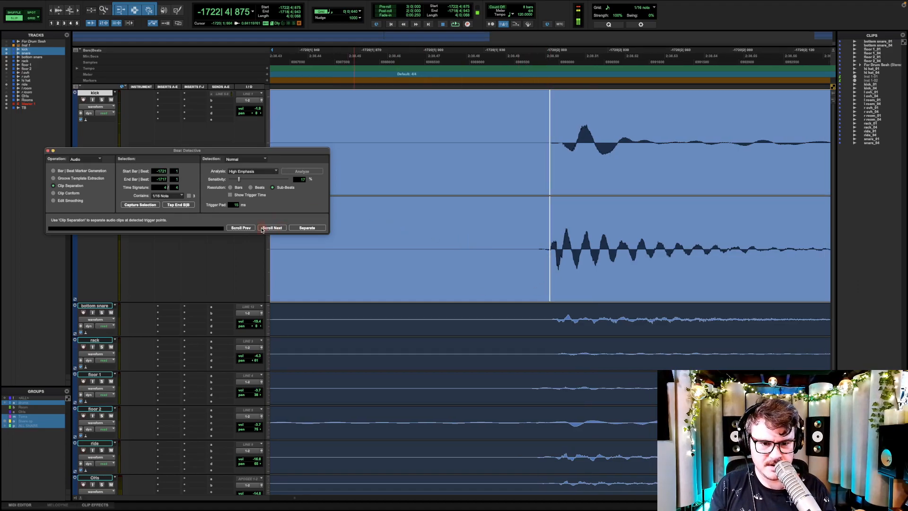
{"action": "left_click", "coordinate": [262, 229]}
{"action": "left_click", "coordinate": [262, 229]}
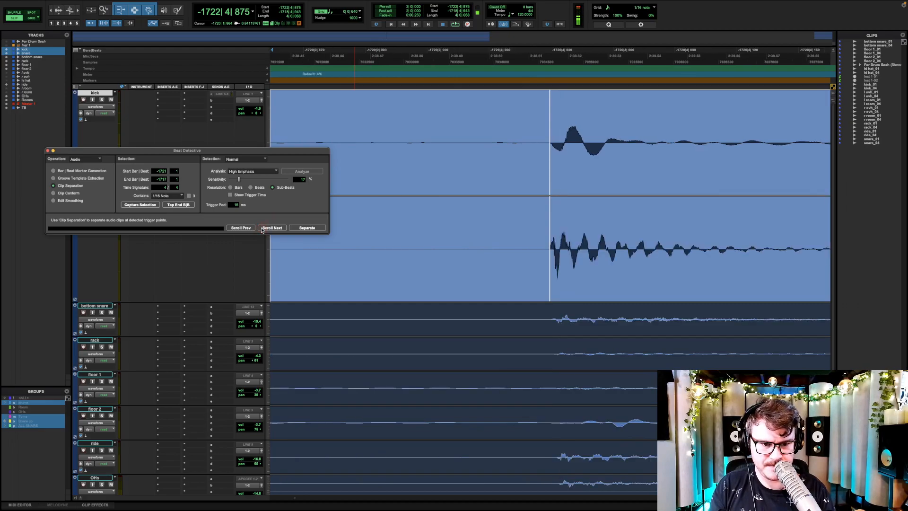
Re-enable the track groups and extend the analyzed selection to every drum track down to Rooms, keeping the kick and snare triggers.
{"action": "scroll", "coordinate": [334, 280], "scroll_direction": "down", "scroll_amount": 6}
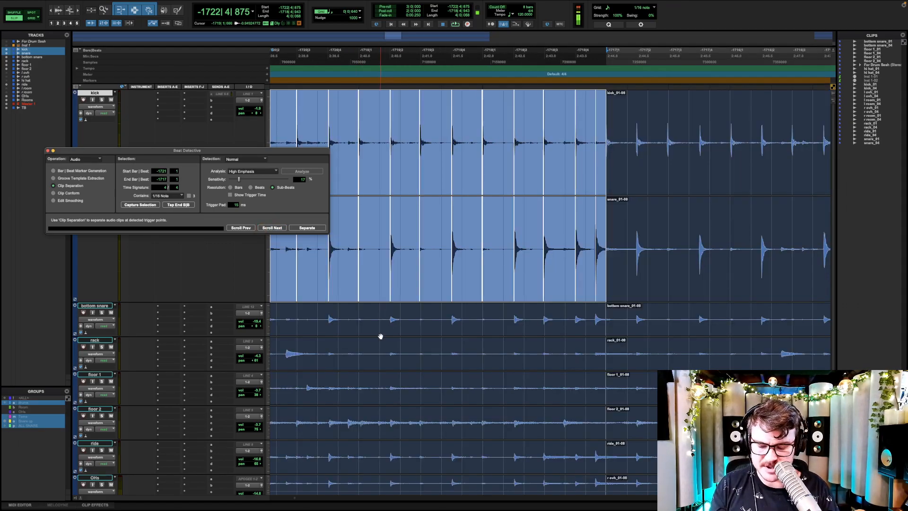
{"action": "left_click", "coordinate": [425, 322], "text": "shift"}
{"action": "key", "text": "Left"}
{"action": "scroll", "coordinate": [511, 317], "scroll_direction": "down", "scroll_amount": 5}
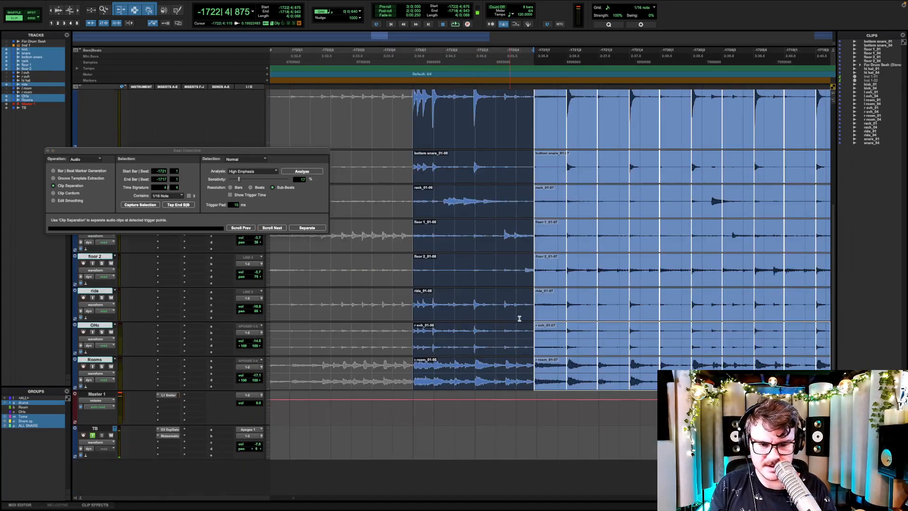
{"action": "scroll", "coordinate": [519, 319], "scroll_direction": "right", "scroll_amount": 3}
{"action": "scroll", "coordinate": [560, 314], "scroll_direction": "up", "scroll_amount": 5}
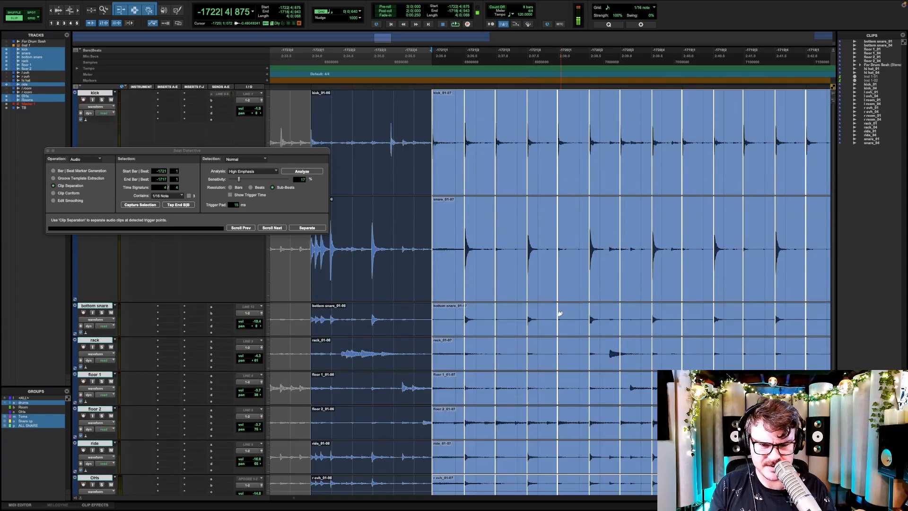
{"action": "scroll", "coordinate": [582, 315], "scroll_direction": "right", "scroll_amount": 4}
{"action": "scroll", "coordinate": [586, 315], "scroll_direction": "left", "scroll_amount": 1}
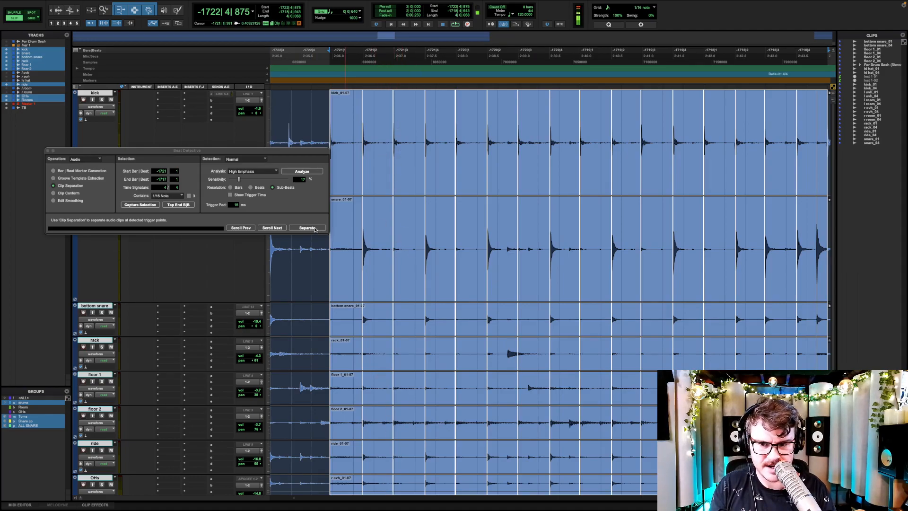
Separate the clips on all drum tracks at the detected triggers and switch Beat Detective to Clip Conform.
{"action": "left_click", "coordinate": [308, 228]}
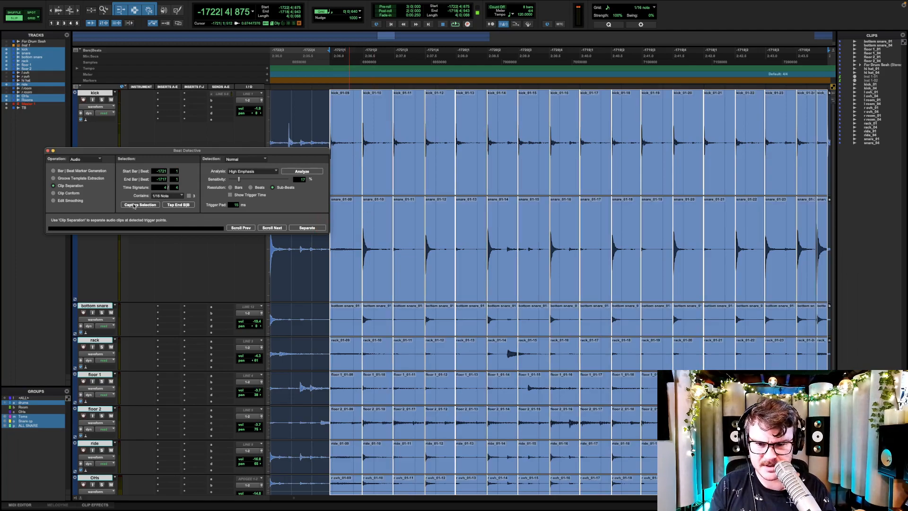
{"action": "left_click", "coordinate": [53, 193]}
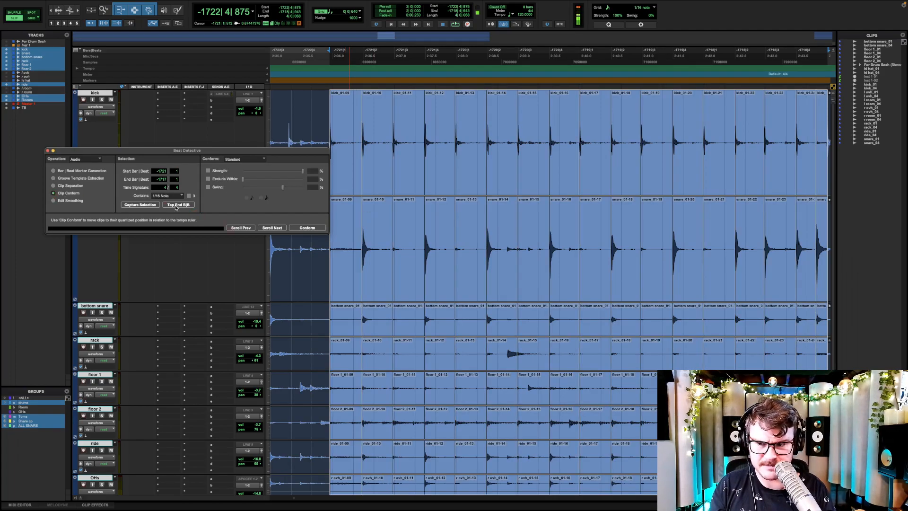
Try out the Strength and Swing conform options, switching each one on and back off.
{"action": "left_click", "coordinate": [208, 171]}
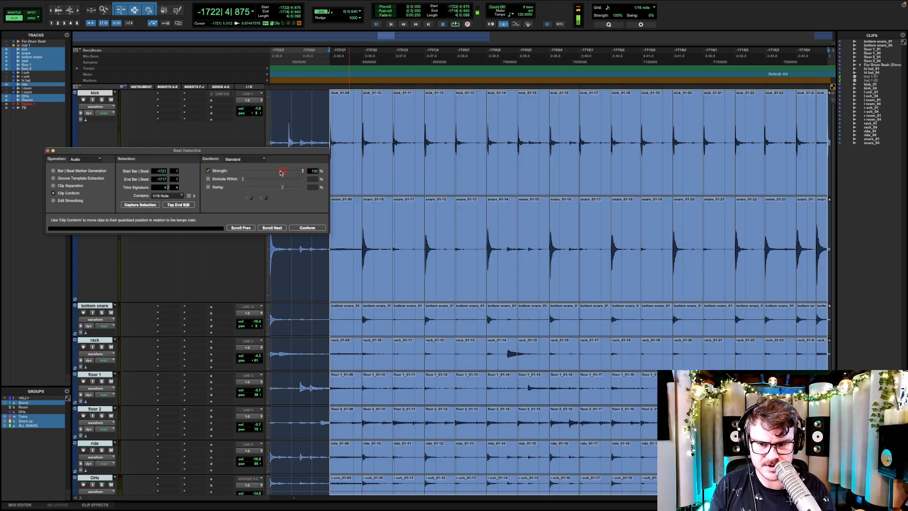
{"action": "left_click", "coordinate": [191, 171]}
{"action": "left_click", "coordinate": [208, 171]}
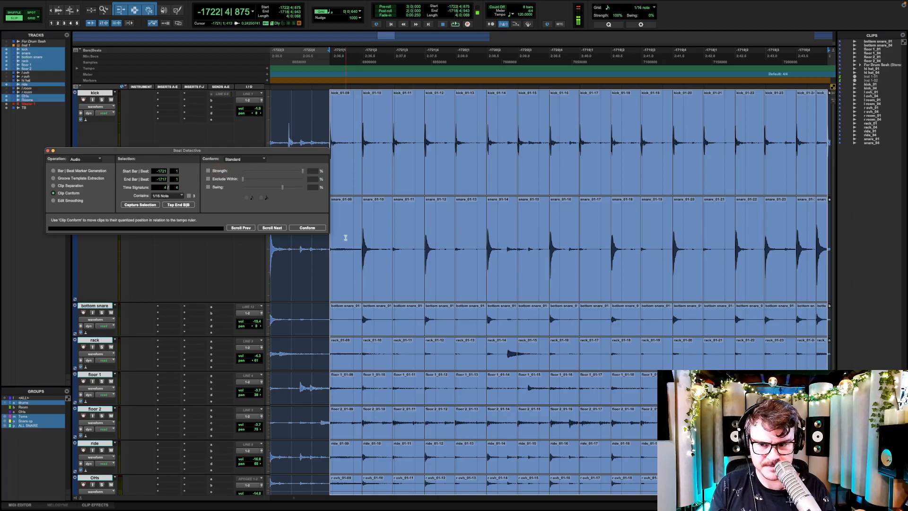
{"action": "left_click", "coordinate": [208, 187]}
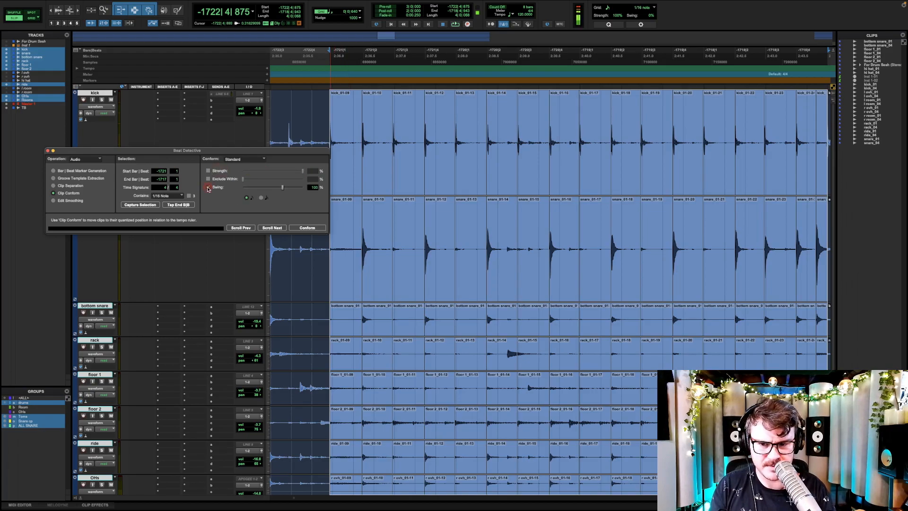
{"action": "left_click", "coordinate": [208, 187]}
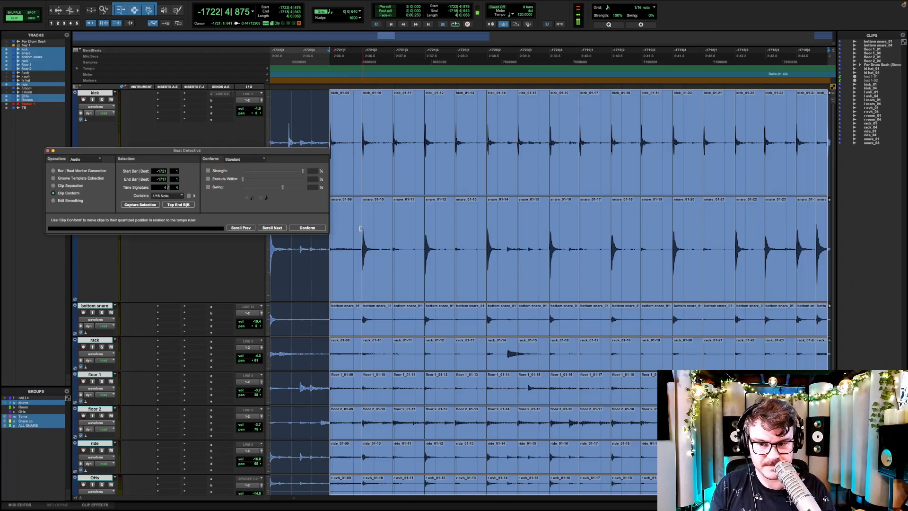
Try conforming the separated clips in Standard mode at 1/16 note, check the section's end, and undo the conform.
{"action": "left_click", "coordinate": [316, 230]}
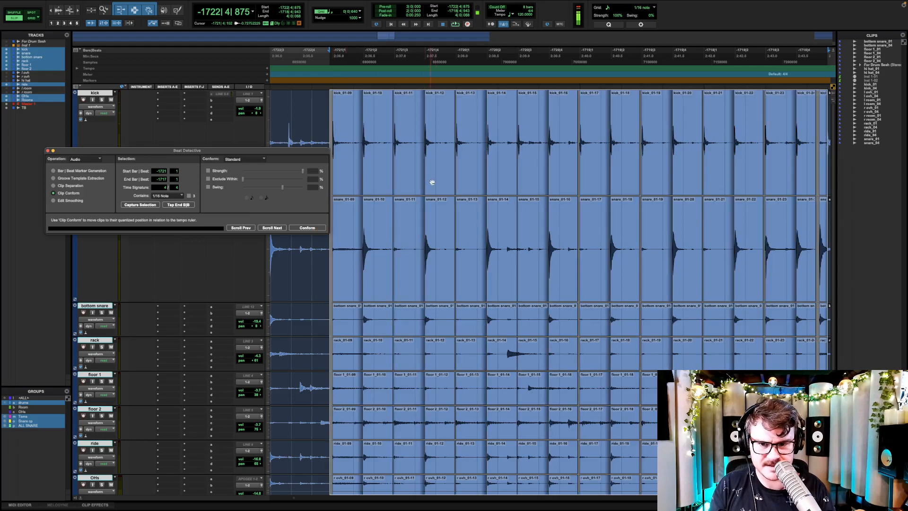
{"action": "scroll", "coordinate": [654, 198], "scroll_direction": "right", "scroll_amount": 3}
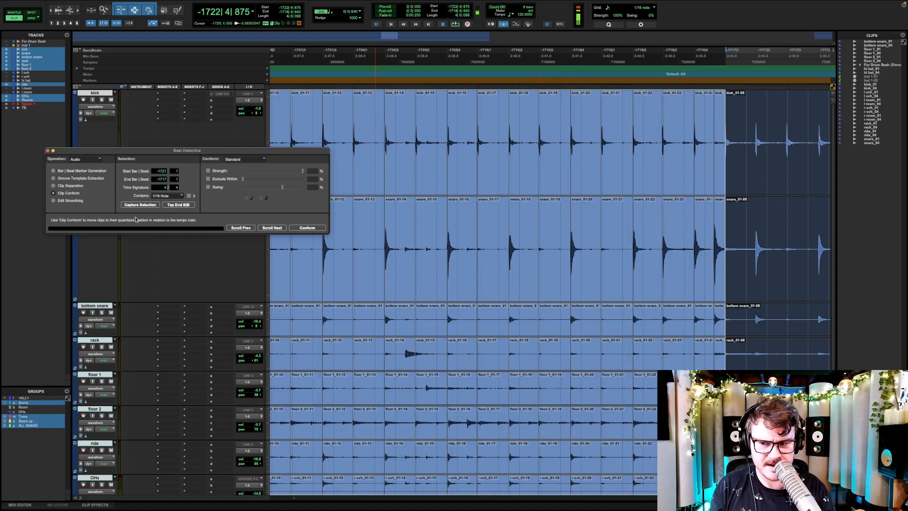
{"action": "scroll", "coordinate": [531, 203], "scroll_direction": "left", "scroll_amount": 3}
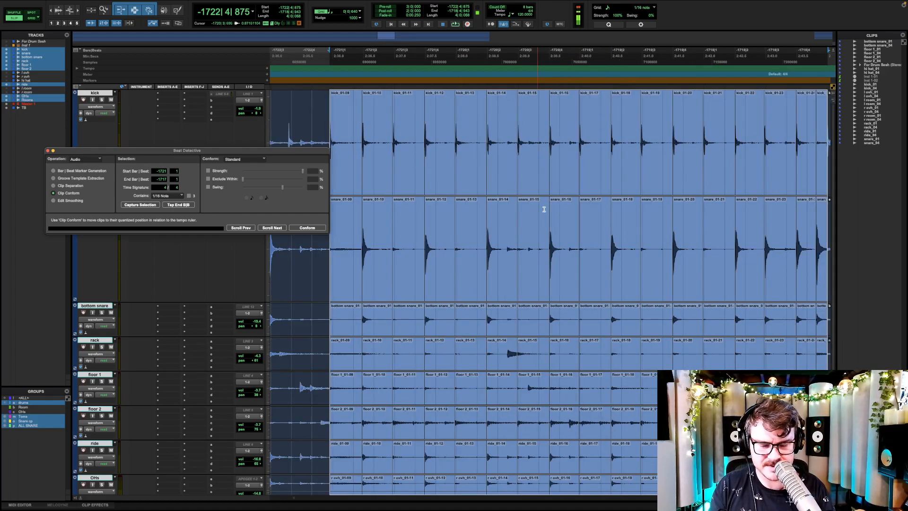
Set the edit window's grid value to 1/8 note.
{"action": "left_click", "coordinate": [333, 13]}
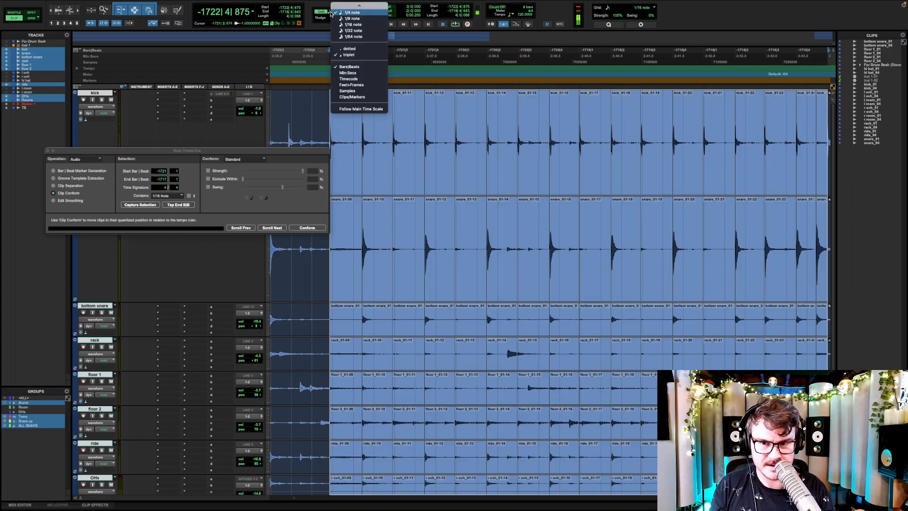
{"action": "left_click", "coordinate": [333, 19]}
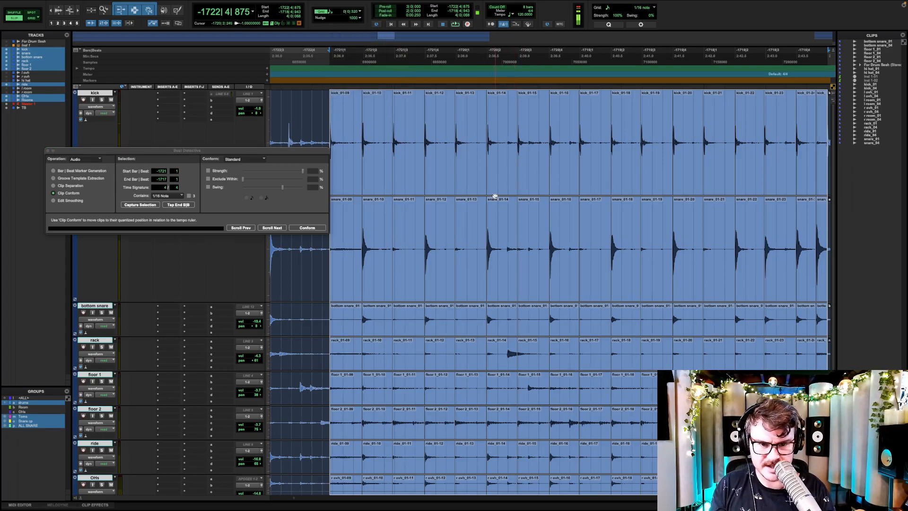
Try quantizing the separated clips directly to the grid, check the section, and undo the quantization.
{"action": "key", "text": "super+0"}
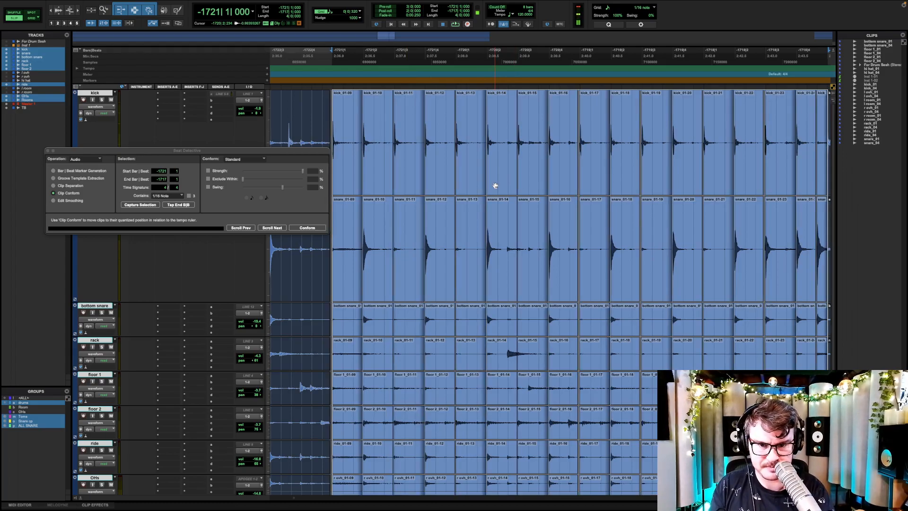
{"action": "scroll", "coordinate": [428, 157], "scroll_direction": "right", "scroll_amount": 5}
{"action": "scroll", "coordinate": [449, 150], "scroll_direction": "left", "scroll_amount": 5}
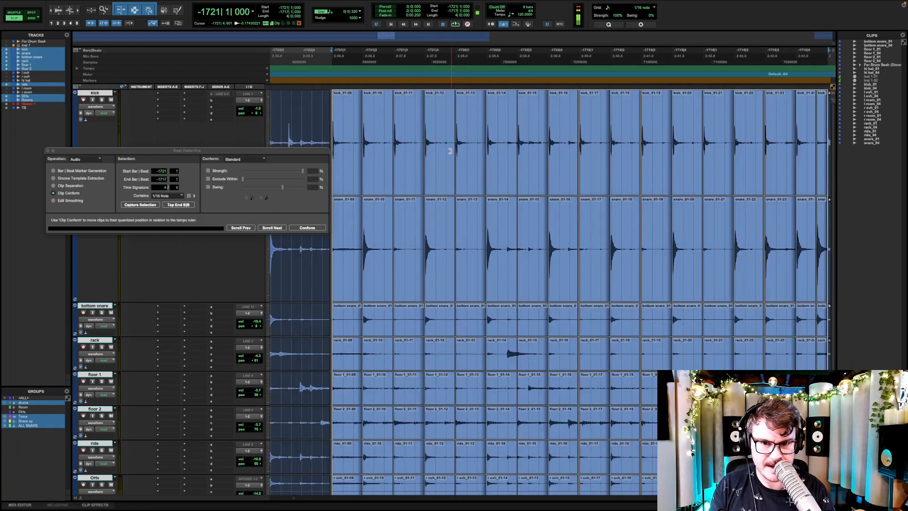
{"action": "key", "text": "super+z"}
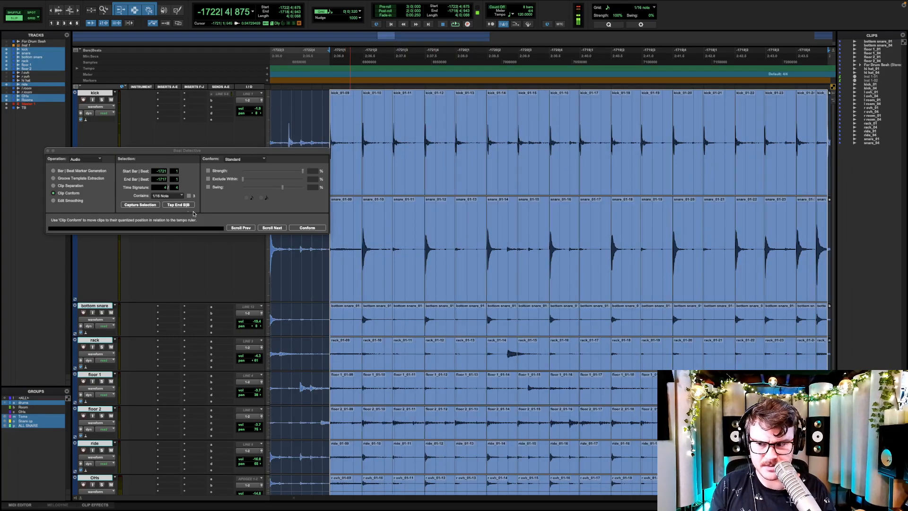
Conform the separated drum clips with Beat Detective in Standard mode and check them through to the section's end.
{"action": "left_click", "coordinate": [299, 230]}
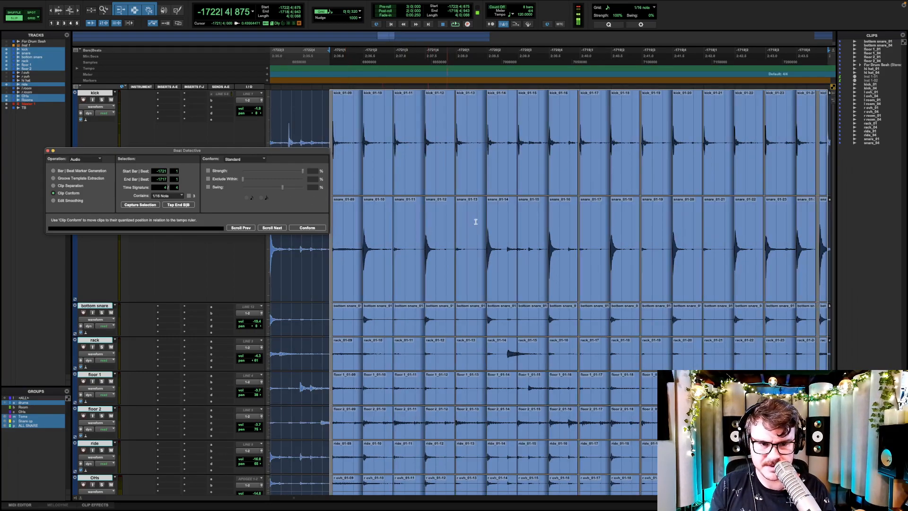
{"action": "scroll", "coordinate": [442, 178], "scroll_direction": "right", "scroll_amount": 3}
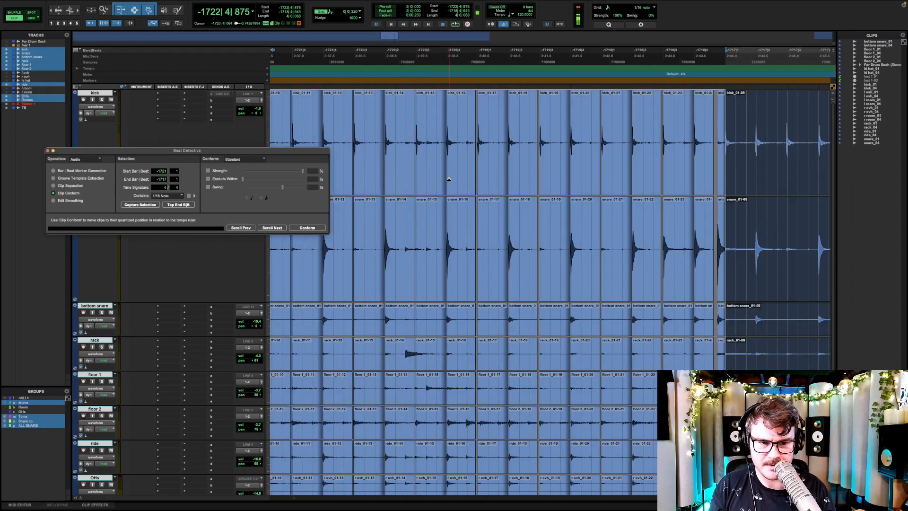
{"action": "scroll", "coordinate": [468, 169], "scroll_direction": "left", "scroll_amount": 3}
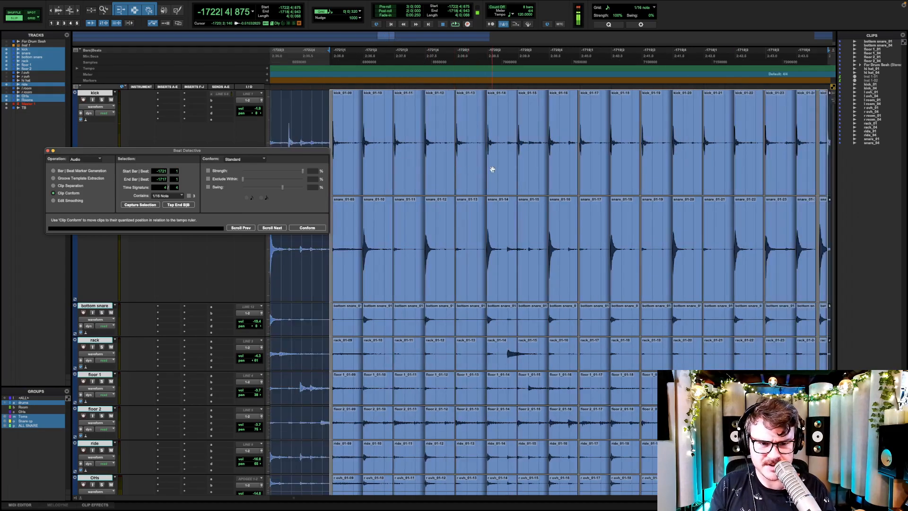
Examine up close the gaps between the conformed clips ahead of the drum hits.
{"action": "key", "text": "F5"}
{"action": "left_click_drag", "start_coordinate": [578, 156], "coordinate": [603, 156]}
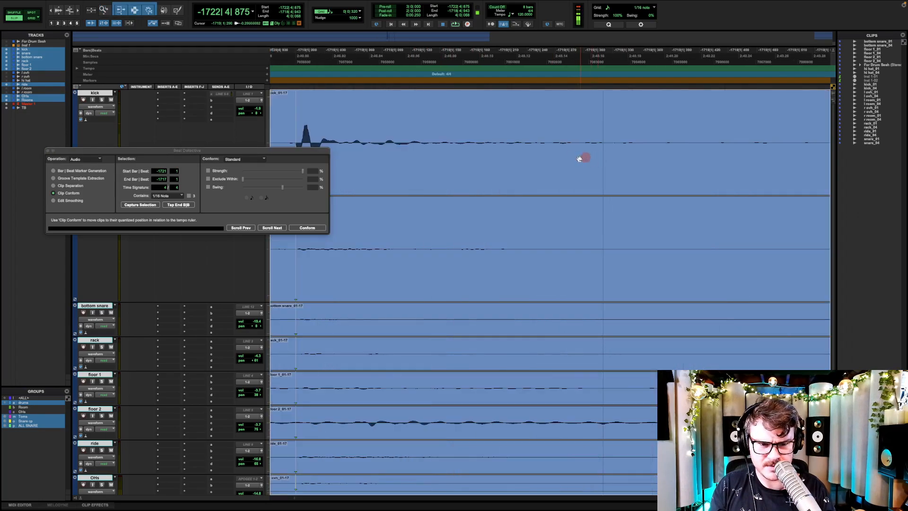
{"action": "scroll", "coordinate": [579, 156], "scroll_direction": "left", "scroll_amount": 3}
{"action": "key", "text": "r"}
{"action": "key", "text": "r"}
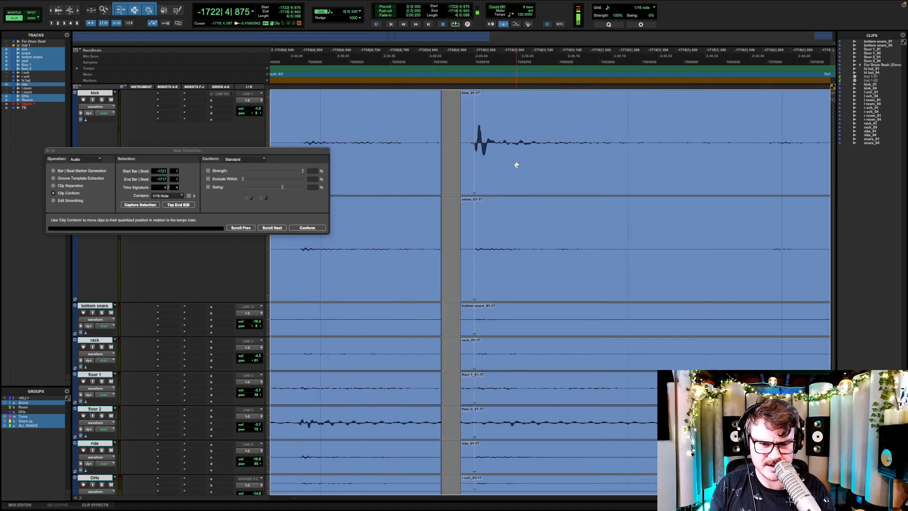
{"action": "scroll", "coordinate": [497, 205], "scroll_direction": "right", "scroll_amount": 3}
{"action": "key", "text": "r"}
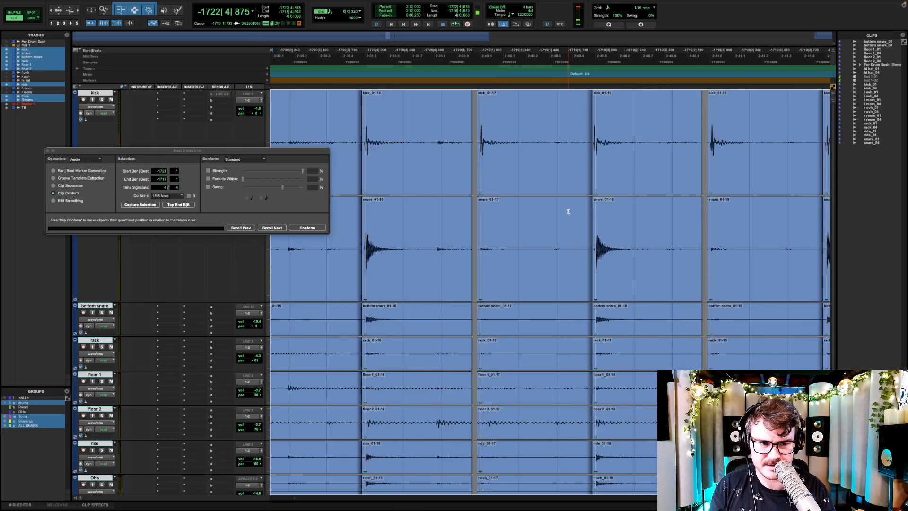
{"action": "key", "text": "r"}
Apply Edit Smoothing with Fill And Crossfade to close the gaps between the conformed clips.
{"action": "left_click", "coordinate": [54, 201]}
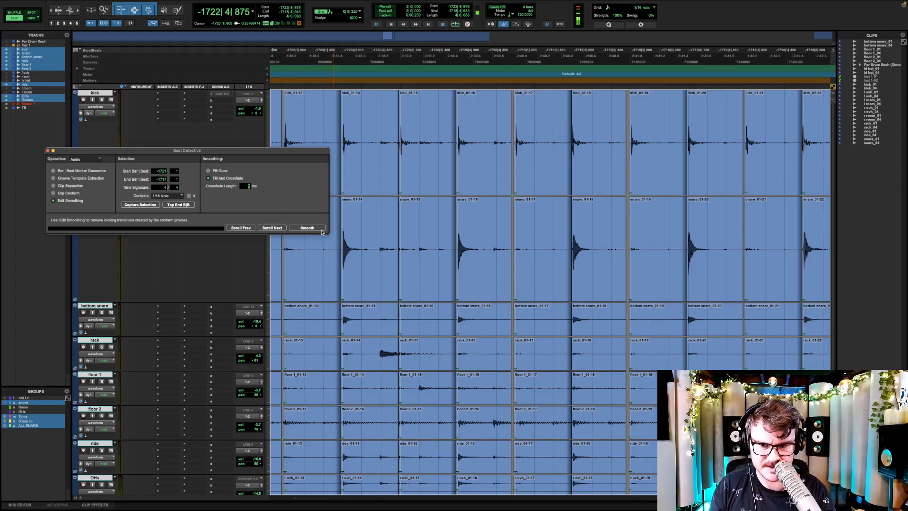
{"action": "left_click", "coordinate": [307, 228]}
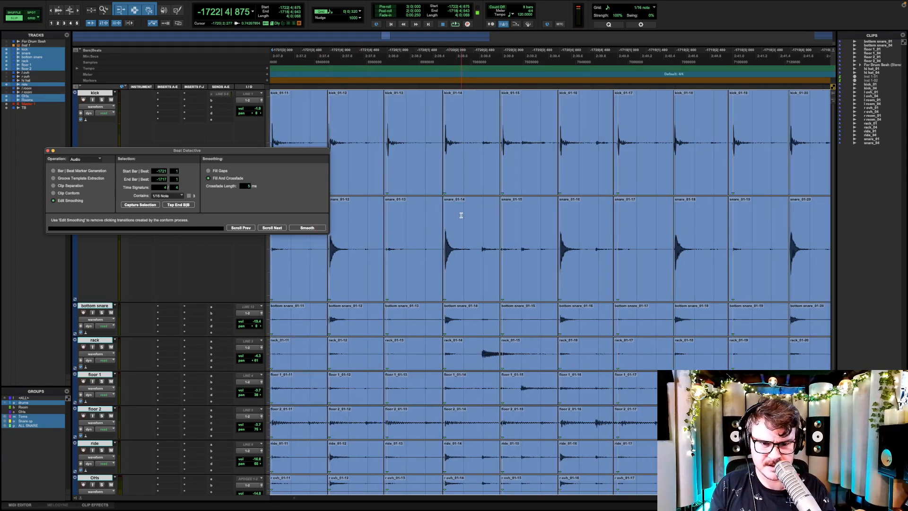
{"action": "scroll", "coordinate": [461, 214], "scroll_direction": "right", "scroll_amount": 3}
{"action": "scroll", "coordinate": [490, 191], "scroll_direction": "right", "scroll_amount": 15}
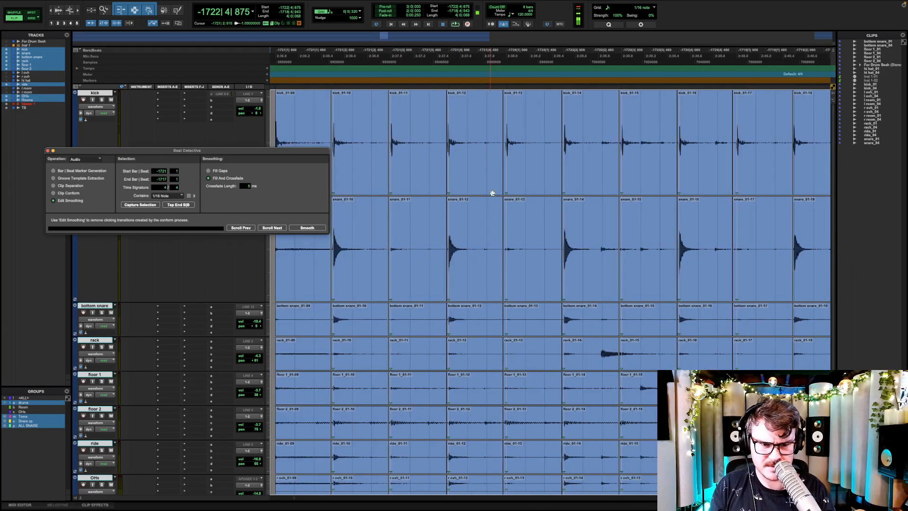
Inspect the crossfades ahead of several kick and snare attacks, and undo the edit smoothing.
{"action": "key", "text": "F5"}
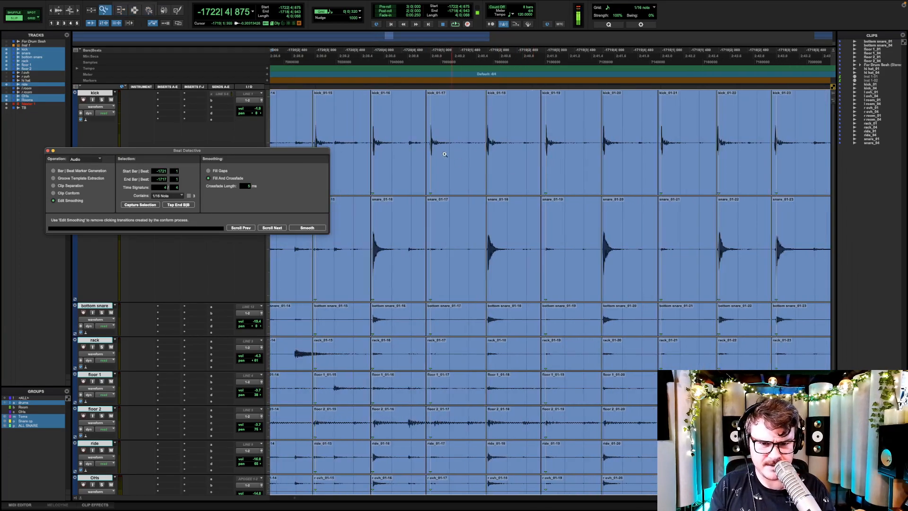
{"action": "left_click_drag", "start_coordinate": [479, 156], "coordinate": [496, 161]}
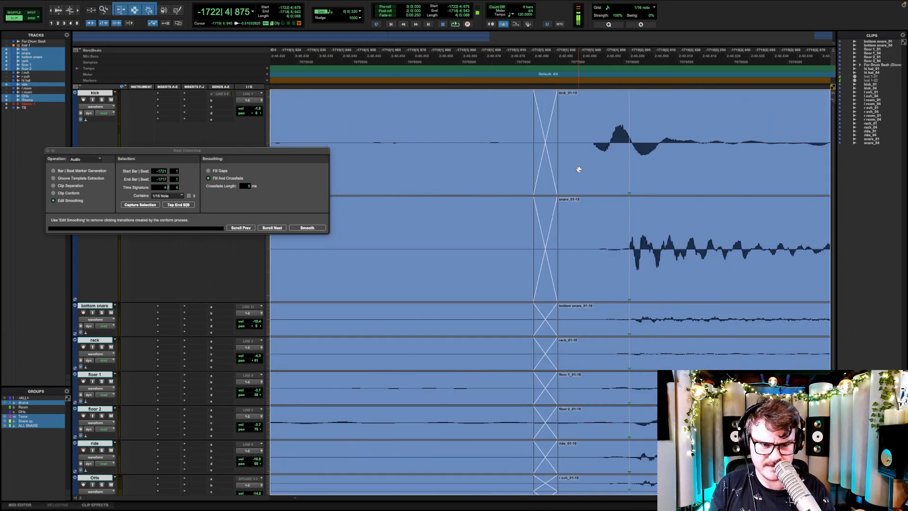
{"action": "left_click", "coordinate": [578, 167], "text": "alt"}
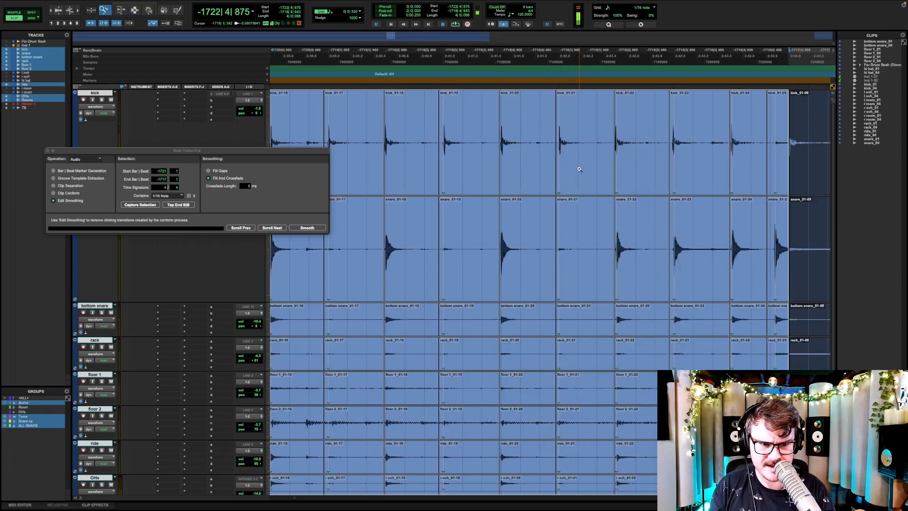
{"action": "left_click_drag", "start_coordinate": [612, 162], "coordinate": [618, 165]}
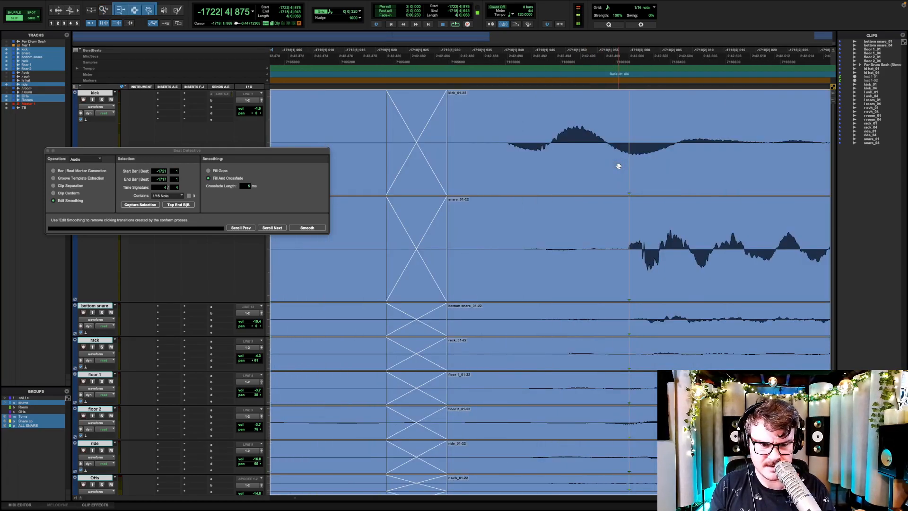
{"action": "key", "text": "r"}
{"action": "key", "text": "r"}
{"action": "key", "text": "r"}
{"action": "key", "text": "r"}
{"action": "key", "text": "r"}
{"action": "key", "text": "r"}
{"action": "scroll", "coordinate": [618, 167], "scroll_direction": "right", "scroll_amount": 3}
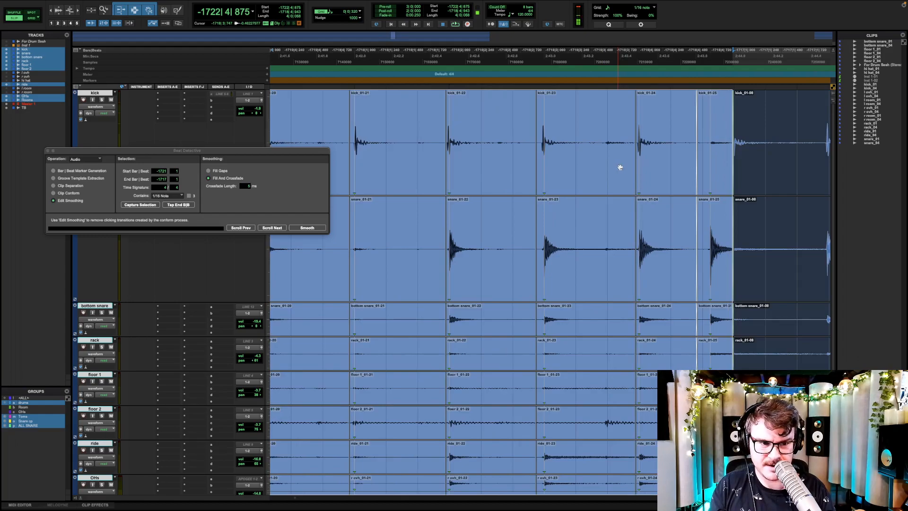
{"action": "key", "text": "r"}
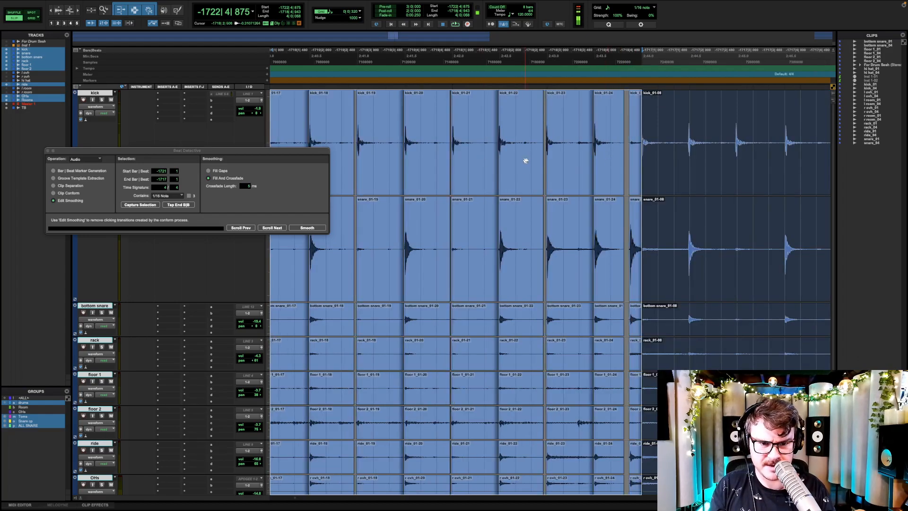
Select a single clip near the end of the conformed section across the drum tracks with the Selector tool.
{"action": "key", "text": "F7"}
{"action": "scroll", "coordinate": [526, 164], "scroll_direction": "left", "scroll_amount": 2}
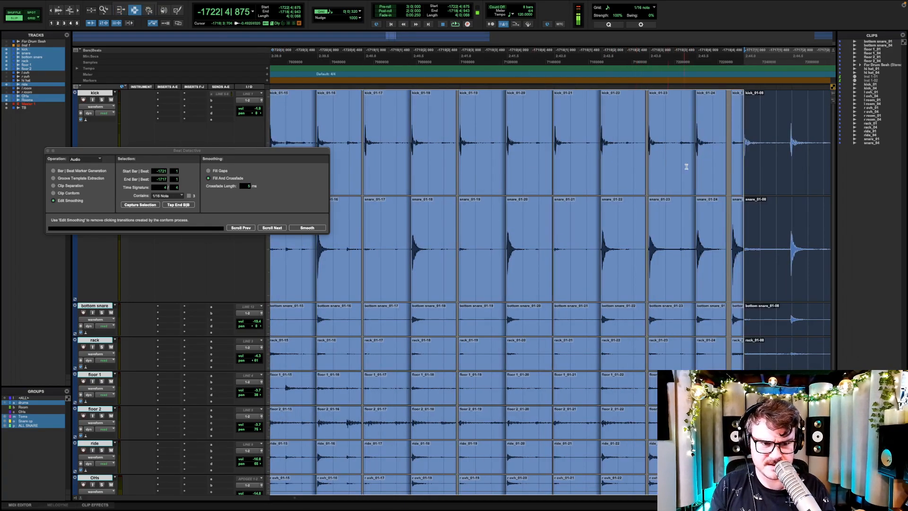
{"action": "double_click", "coordinate": [713, 166]}
{"action": "scroll", "coordinate": [713, 166], "scroll_direction": "left", "scroll_amount": 15}
{"action": "scroll", "coordinate": [709, 163], "scroll_direction": "right", "scroll_amount": 12}
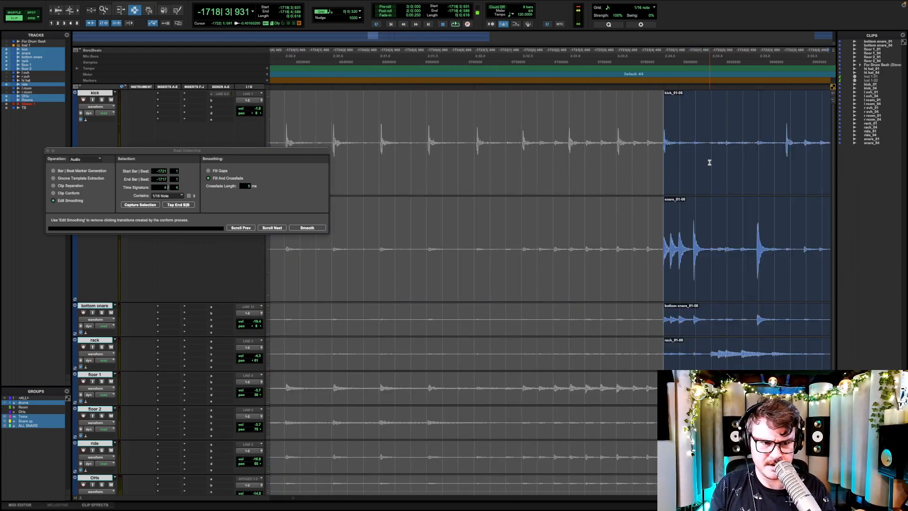
{"action": "key", "text": "r"}
{"action": "key", "text": "r"}
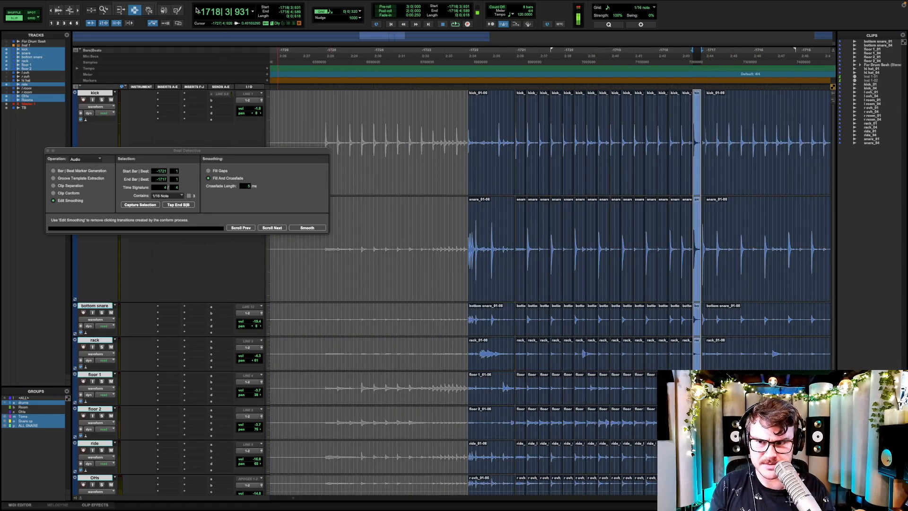
Select all separated clips from bar -1717 back to bar -1721 across the drum tracks, one after another, with the Grabber tool.
{"action": "left_click", "coordinate": [149, 11]}
{"action": "left_click", "coordinate": [153, 38]}
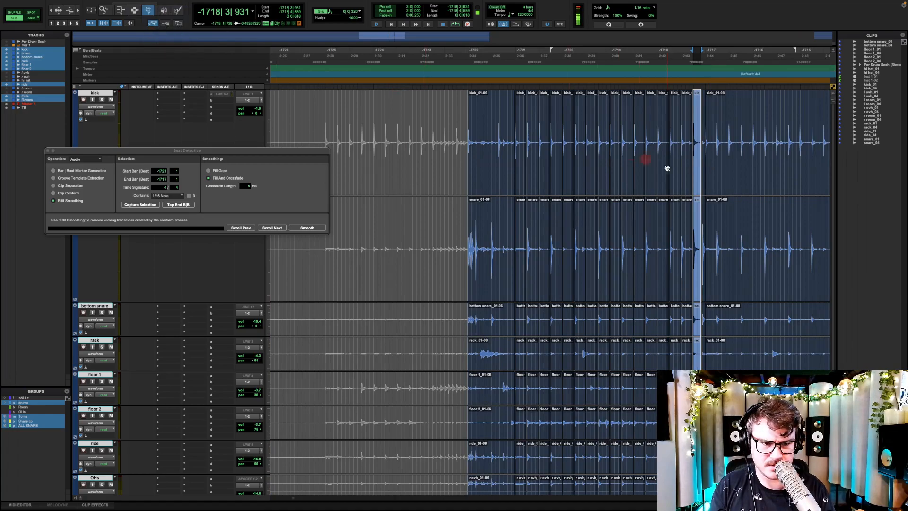
{"action": "left_click", "coordinate": [694, 161]}
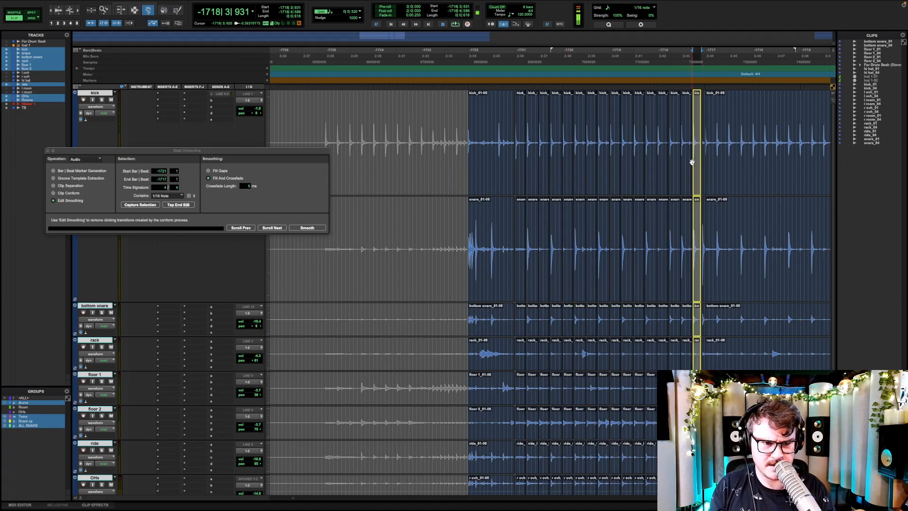
{"action": "left_click", "coordinate": [687, 163], "text": "shift"}
{"action": "left_click", "coordinate": [672, 162], "text": "shift"}
{"action": "left_click", "coordinate": [662, 163], "text": "shift"}
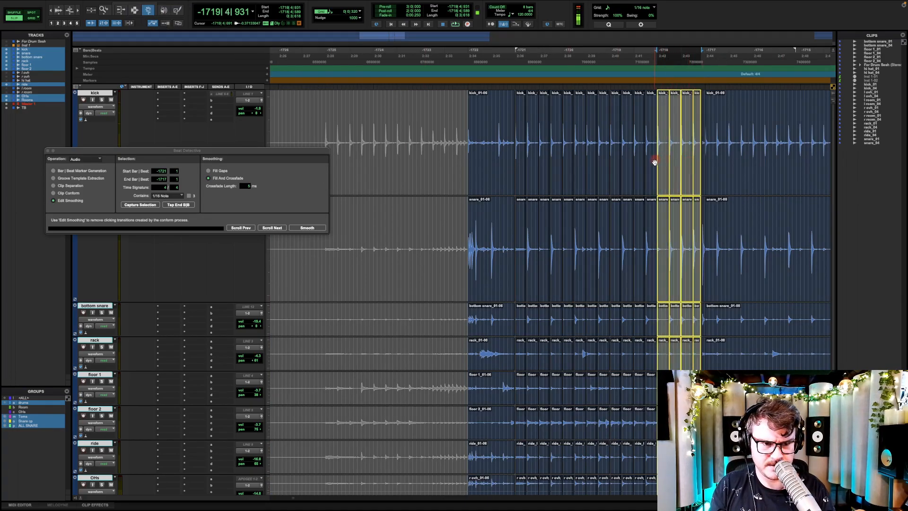
{"action": "left_click", "coordinate": [652, 162], "text": "shift"}
{"action": "left_click", "coordinate": [635, 164], "text": "shift"}
{"action": "left_click", "coordinate": [628, 161], "text": "shift"}
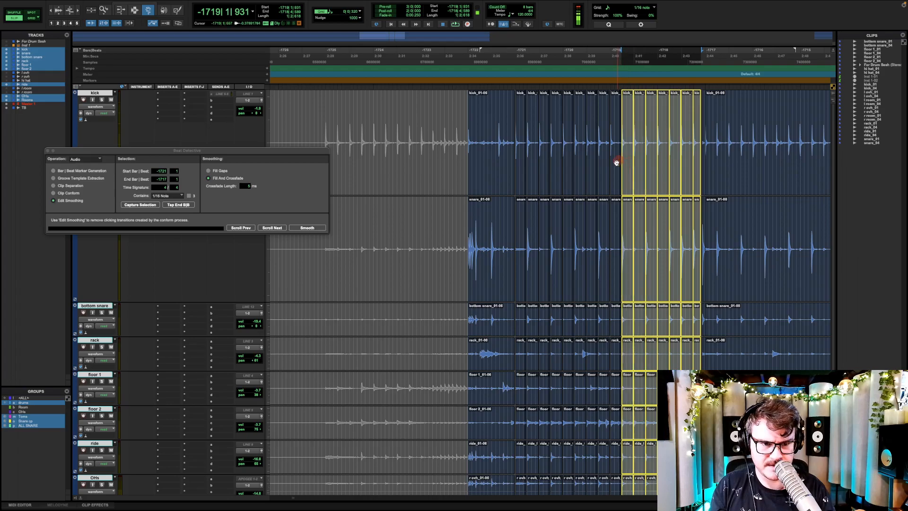
{"action": "left_click", "coordinate": [612, 161], "text": "shift"}
{"action": "left_click", "coordinate": [602, 161], "text": "shift"}
{"action": "left_click", "coordinate": [592, 158], "text": "shift"}
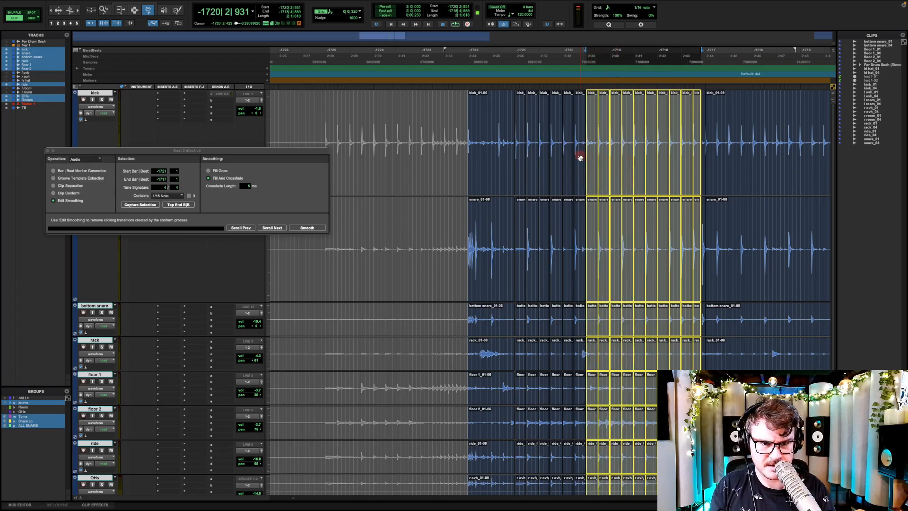
{"action": "left_click", "coordinate": [579, 155], "text": "shift"}
{"action": "left_click", "coordinate": [569, 157], "text": "shift"}
{"action": "left_click", "coordinate": [552, 157], "text": "shift"}
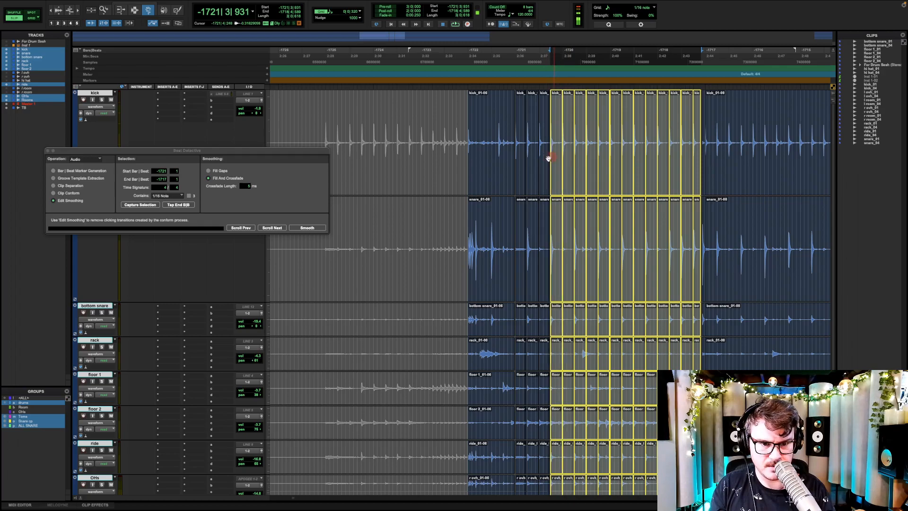
{"action": "left_click", "coordinate": [543, 155], "text": "shift"}
{"action": "left_click", "coordinate": [532, 153], "text": "shift"}
{"action": "left_click", "coordinate": [521, 156], "text": "shift"}
{"action": "scroll", "coordinate": [655, 162], "scroll_direction": "up", "scroll_amount": 3}
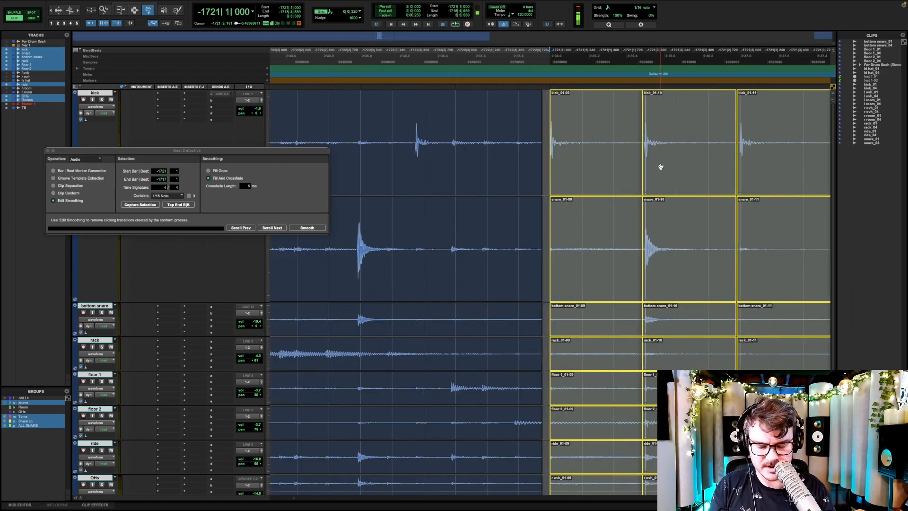
Try shortening and extending the ends of the selected drum clips in nudge increments.
{"action": "key", "text": "super+minus"}
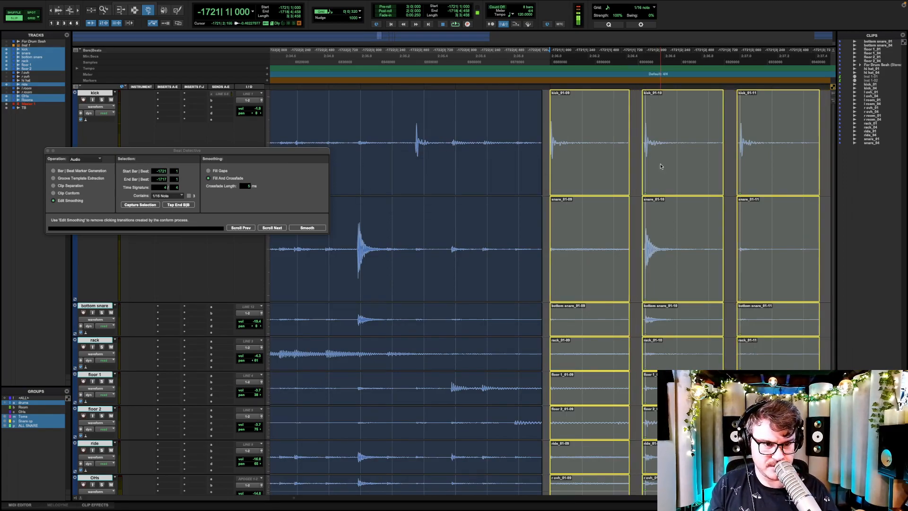
{"action": "key", "text": "super+minus"}
{"action": "key", "text": "super+minus"}
{"action": "key", "text": "super+minus"}
{"action": "key", "text": "super+minus"}
{"action": "key", "text": "super+minus"}
{"action": "key", "text": "super+plus"}
{"action": "key", "text": "super+plus"}
{"action": "key", "text": "super+plus"}
{"action": "key", "text": "super+plus"}
{"action": "key", "text": "super+plus"}
{"action": "key", "text": "super+plus"}
{"action": "key", "text": "super+plus"}
{"action": "key", "text": "super+plus"}
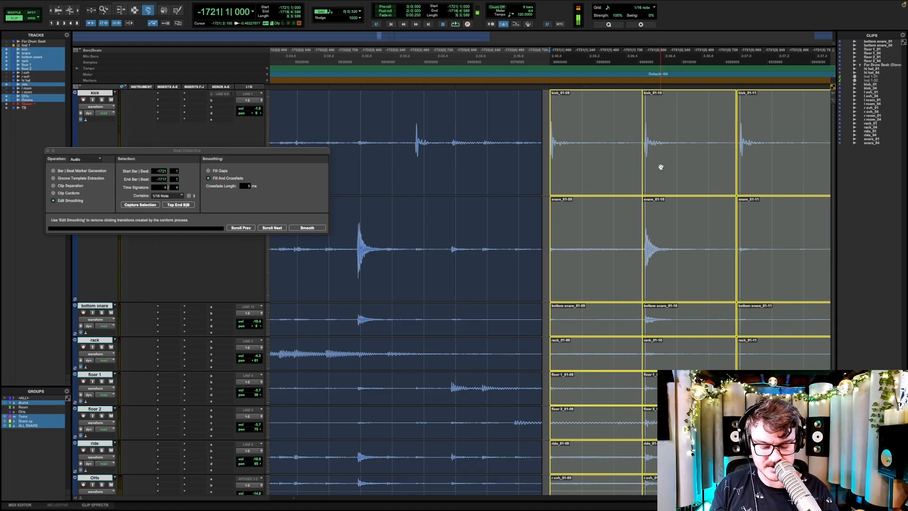
{"action": "key", "text": "super+plus"}
{"action": "key", "text": "super+plus"}
{"action": "key", "text": "super+plus"}
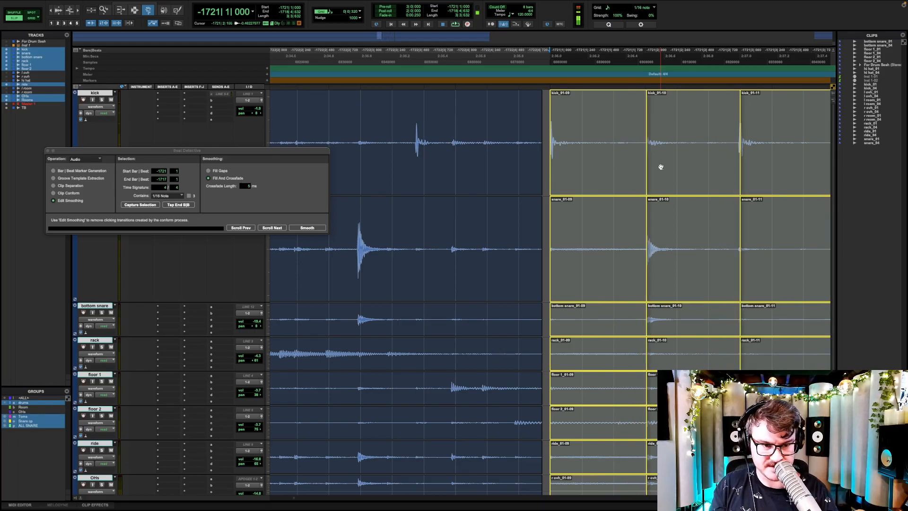
{"action": "key", "text": "super+minus"}
{"action": "key", "text": "super+minus"}
{"action": "key", "text": "super+minus"}
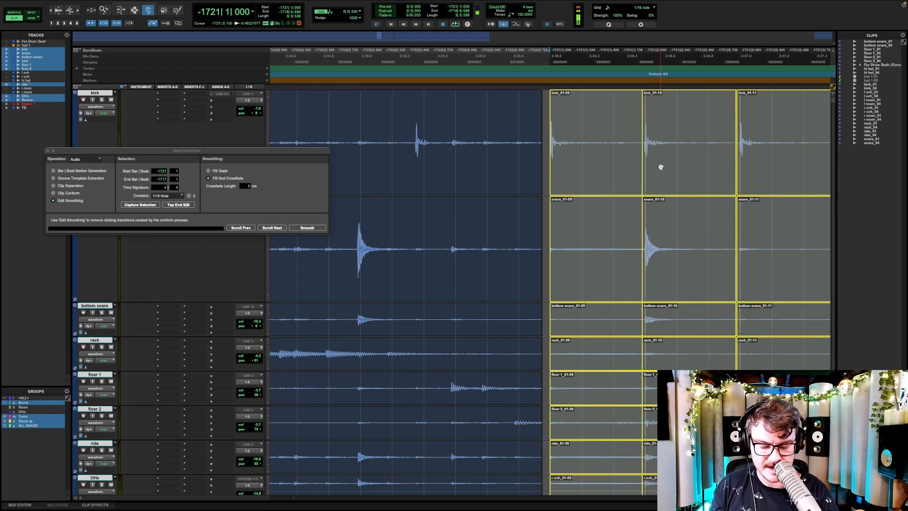
Try shifting the starts of the selected drum clips earlier and later in nudge increments.
{"action": "key", "text": "alt+minus"}
{"action": "key", "text": "alt+minus"}
{"action": "key", "text": "alt+minus"}
{"action": "key", "text": "alt+minus"}
{"action": "key", "text": "alt+minus"}
{"action": "key", "text": "alt+minus"}
{"action": "key", "text": "alt+minus"}
{"action": "key", "text": "alt+minus"}
{"action": "key", "text": "alt+minus"}
{"action": "key", "text": "alt+minus"}
{"action": "key", "text": "alt+minus"}
{"action": "key", "text": "alt+minus"}
{"action": "key", "text": "alt+minus"}
{"action": "key", "text": "alt+minus"}
{"action": "key", "text": "alt+minus"}
{"action": "key", "text": "alt+minus"}
{"action": "key", "text": "alt+minus"}
{"action": "key", "text": "alt+minus"}
{"action": "key", "text": "alt+minus"}
{"action": "key", "text": "alt+minus"}
{"action": "key", "text": "alt+plus"}
{"action": "key", "text": "alt+plus"}
{"action": "key", "text": "alt+plus"}
{"action": "key", "text": "alt+plus"}
{"action": "key", "text": "alt+plus"}
{"action": "key", "text": "alt+plus"}
{"action": "key", "text": "alt+plus"}
{"action": "key", "text": "alt+plus"}
{"action": "key", "text": "alt+plus"}
{"action": "key", "text": "alt+plus"}
{"action": "key", "text": "alt+plus"}
{"action": "key", "text": "alt+plus"}
{"action": "key", "text": "alt+plus"}
{"action": "key", "text": "alt+plus"}
{"action": "key", "text": "alt+plus"}
{"action": "key", "text": "alt+plus"}
{"action": "key", "text": "alt+plus"}
{"action": "key", "text": "alt+plus"}
{"action": "key", "text": "alt+plus"}
{"action": "key", "text": "alt+plus"}
{"action": "key", "text": "alt+minus"}
{"action": "key", "text": "alt+minus"}
{"action": "key", "text": "alt+minus"}
{"action": "key", "text": "alt+plus"}
{"action": "key", "text": "alt+plus"}
{"action": "key", "text": "alt+minus"}
{"action": "key", "text": "alt+minus"}
{"action": "key", "text": "alt+minus"}
{"action": "key", "text": "alt+minus"}
{"action": "key", "text": "alt+minus"}
{"action": "key", "text": "alt+plus"}
{"action": "key", "text": "alt+plus"}
{"action": "key", "text": "alt+plus"}
{"action": "key", "text": "alt+minus"}
{"action": "key", "text": "alt+minus"}
{"action": "key", "text": "alt+minus"}
{"action": "key", "text": "alt+minus"}
{"action": "key", "text": "alt+minus"}
{"action": "key", "text": "alt+plus"}
{"action": "key", "text": "alt+plus"}
{"action": "key", "text": "alt+plus"}
{"action": "key", "text": "alt+plus"}
{"action": "key", "text": "alt+plus"}
{"action": "key", "text": "alt+plus"}
{"action": "key", "text": "alt+plus"}
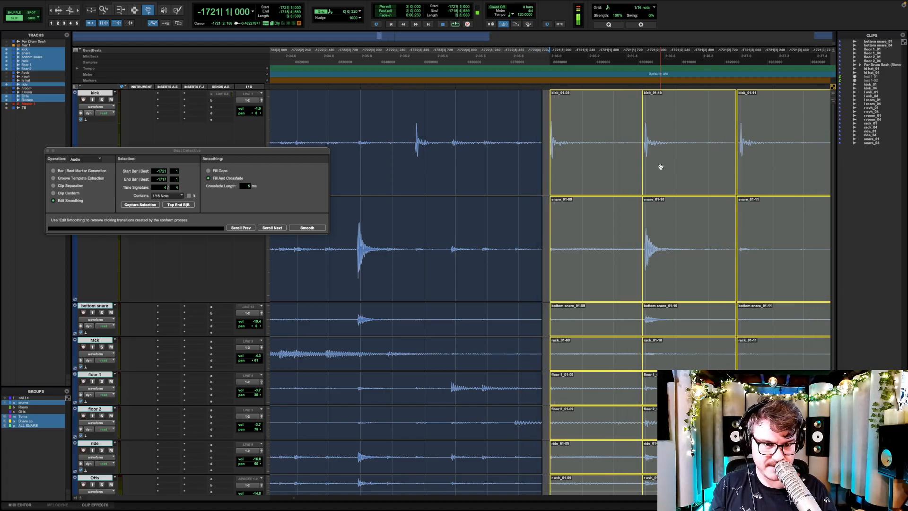
{"action": "key", "text": "alt+minus"}
{"action": "key", "text": "alt+plus"}
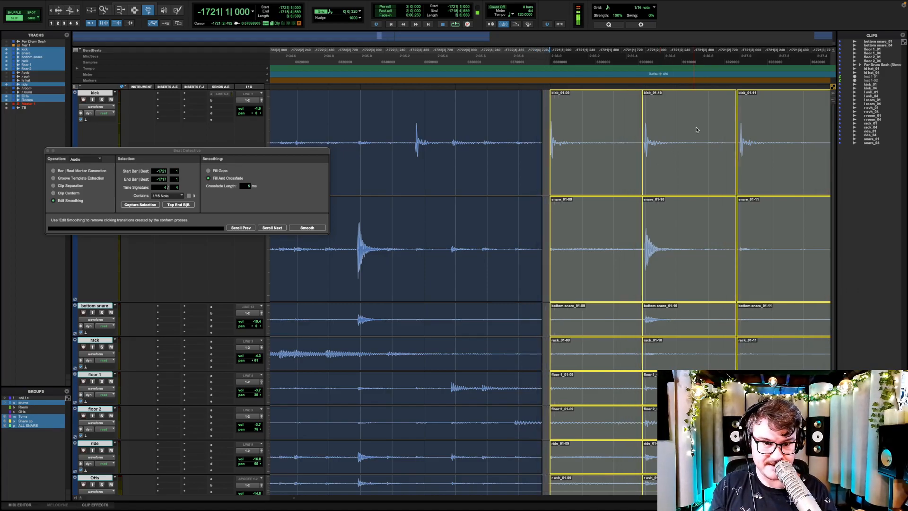
{"action": "key", "text": "alt+minus"}
{"action": "key", "text": "alt+minus"}
{"action": "key", "text": "alt+minus"}
{"action": "key", "text": "alt+minus"}
{"action": "key", "text": "alt+plus"}
{"action": "key", "text": "alt+plus"}
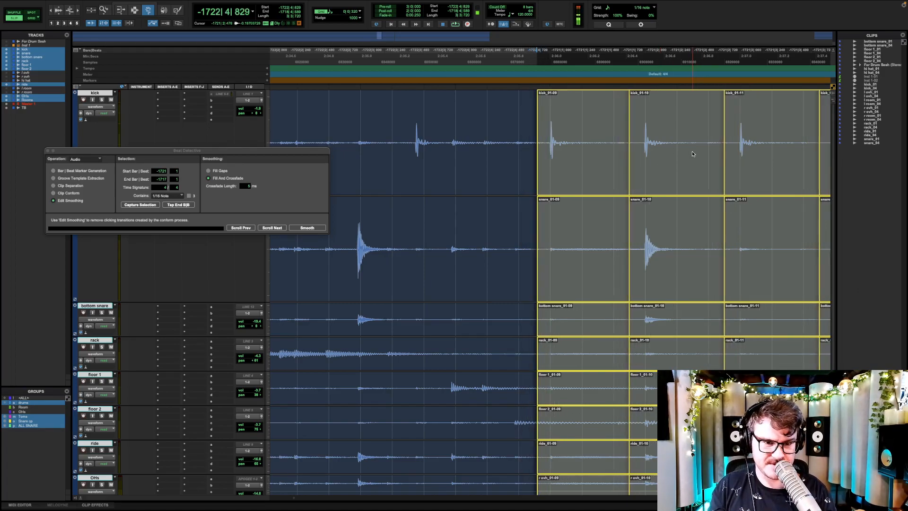
{"action": "key", "text": "alt+plus"}
{"action": "key", "text": "alt+plus"}
{"action": "key", "text": "alt+minus"}
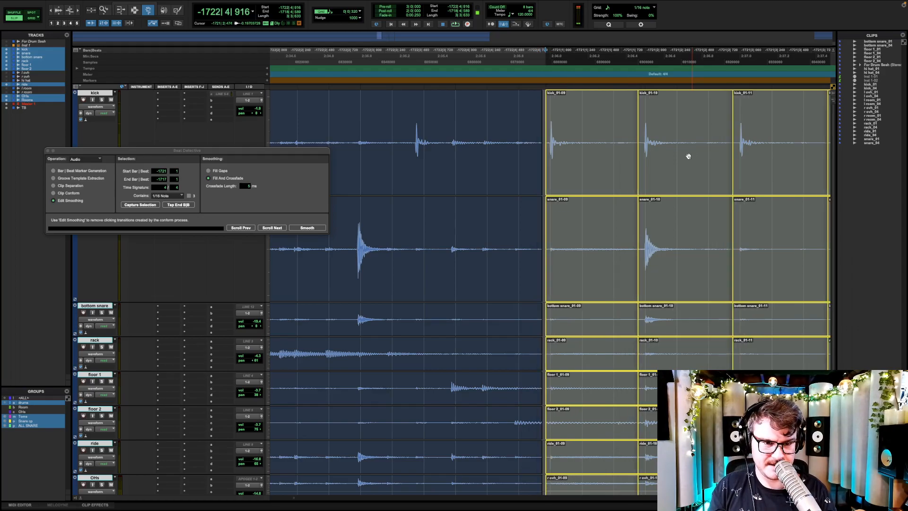
{"action": "key", "text": "alt+minus"}
{"action": "key", "text": "alt+minus"}
Return the selected clips' starts to the drum hits and trim their ends back, leaving wider gaps between the clips.
{"action": "key", "text": "super+z"}
{"action": "key", "text": "super+z"}
{"action": "key", "text": "super+z"}
{"action": "key", "text": "super+z"}
{"action": "key", "text": "super+z"}
{"action": "key", "text": "super+z"}
Select the whole run of trimmed clips from bar -1721 to bar -1717 across the drum tracks.
{"action": "key", "text": "F7"}
{"action": "left_click", "coordinate": [508, 145]}
{"action": "scroll", "coordinate": [529, 163], "scroll_direction": "down", "scroll_amount": 1}
{"action": "key", "text": "super+7"}
{"action": "left_click", "coordinate": [567, 167]}
{"action": "scroll", "coordinate": [584, 166], "scroll_direction": "down", "scroll_amount": 10}
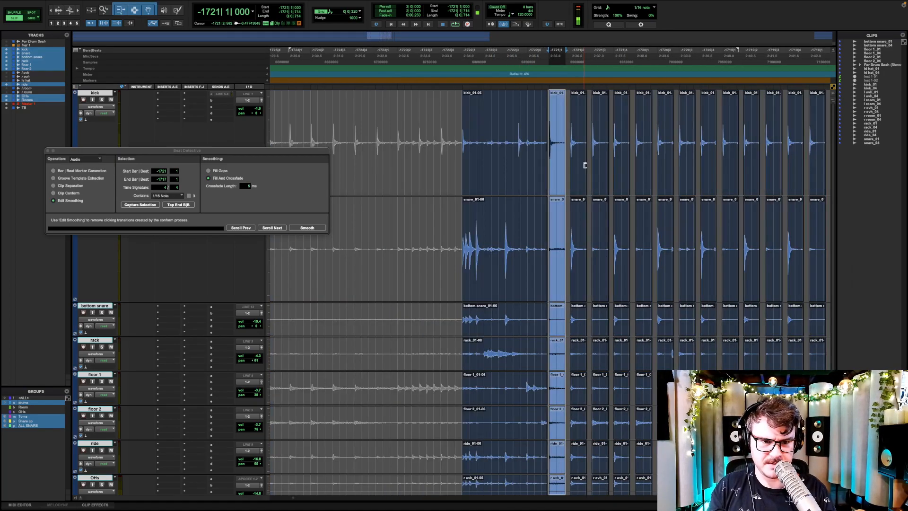
{"action": "left_click", "coordinate": [534, 164]}
{"action": "scroll", "coordinate": [561, 164], "scroll_direction": "right", "scroll_amount": 5}
{"action": "scroll", "coordinate": [520, 156], "scroll_direction": "left", "scroll_amount": 5}
{"action": "left_click", "coordinate": [555, 162]}
{"action": "scroll", "coordinate": [576, 166], "scroll_direction": "right", "scroll_amount": 8}
{"action": "left_click", "coordinate": [449, 165]}
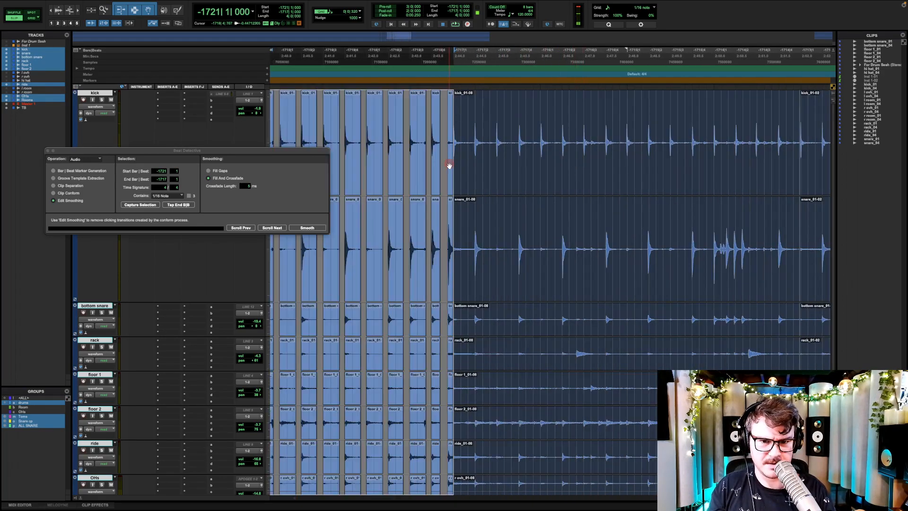
{"action": "key", "text": "t"}
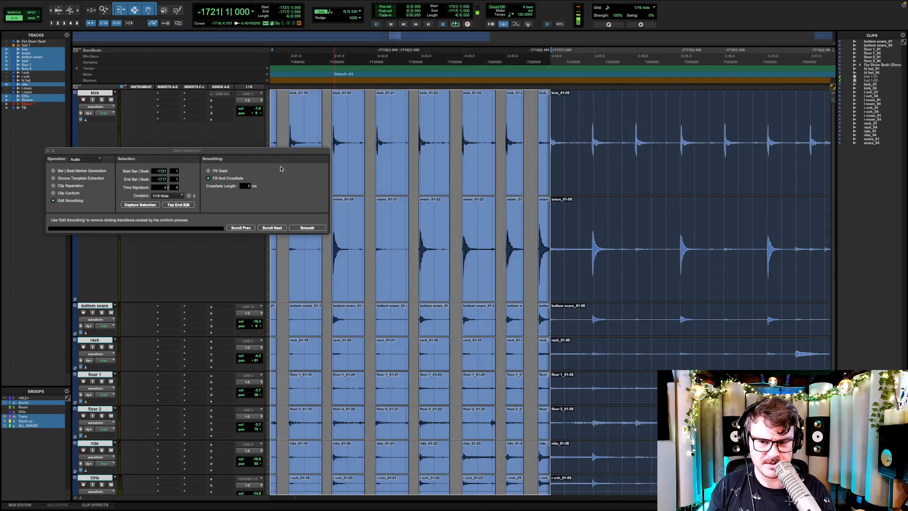
Capture the selection in Beat Detective and apply Edit Smoothing with Fill And Crossfade to the trimmed clips.
{"action": "left_click", "coordinate": [150, 205]}
{"action": "left_click", "coordinate": [307, 228]}
{"action": "left_click", "coordinate": [319, 229]}
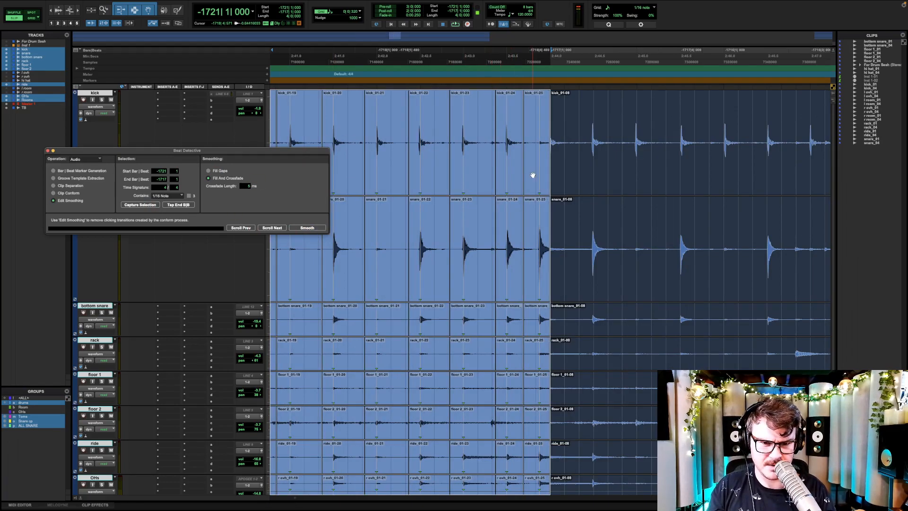
{"action": "scroll", "coordinate": [532, 175], "scroll_direction": "left", "scroll_amount": 10}
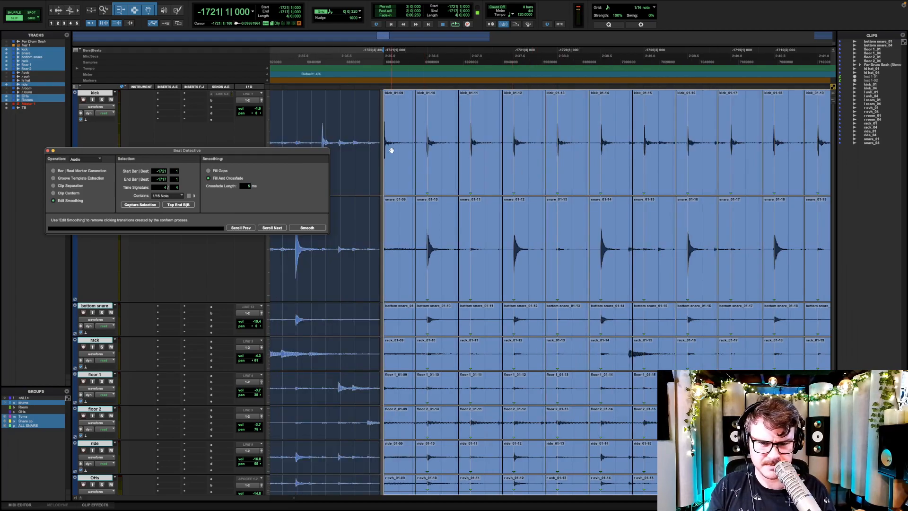
Trim the adjoining clip edges near bar -1721 to close the gap ahead of the smoothed section's first kick.
{"action": "key", "text": "F7"}
{"action": "key", "text": "F5"}
{"action": "left_click_drag", "start_coordinate": [364, 143], "coordinate": [390, 144]}
{"action": "key", "text": "F6"}
{"action": "mouse_move", "coordinate": [578, 150]}
{"action": "left_mouse_down"}
{"action": "mouse_move", "coordinate": [653, 151]}
{"action": "mouse_move", "coordinate": [588, 150]}
{"action": "left_mouse_up"}
{"action": "left_click_drag", "start_coordinate": [710, 163], "coordinate": [602, 157]}
Crossfade the edit boundary just before the first kick of the smoothed section across the drum tracks.
{"action": "key", "text": "F5"}
{"action": "key", "text": "F7"}
{"action": "left_click_drag", "start_coordinate": [514, 142], "coordinate": [489, 143]}
{"action": "key", "text": "f"}
{"action": "key", "text": "F5"}
{"action": "left_click", "coordinate": [489, 142], "text": "alt"}
Try to trim the clip following the smoothed section back to just before bar -1717 so it meets the last smoothed clip.
{"action": "key", "text": "r"}
{"action": "key", "text": "r"}
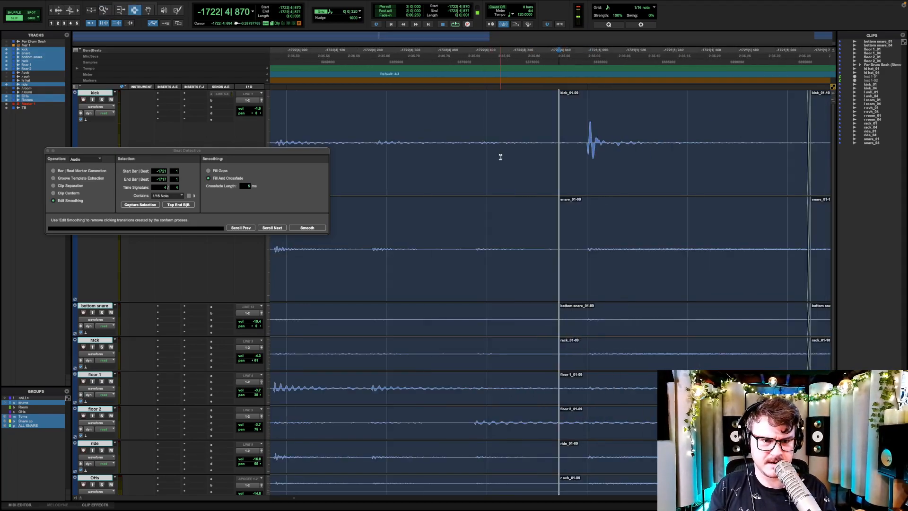
{"action": "key", "text": "r"}
{"action": "key", "text": "r"}
{"action": "key", "text": "r"}
{"action": "key", "text": "r"}
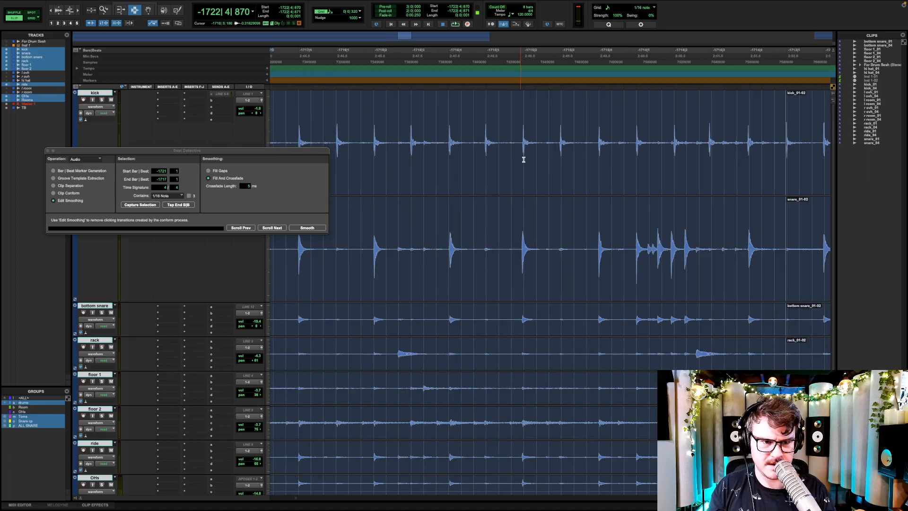
{"action": "key", "text": "r"}
{"action": "key", "text": "F5"}
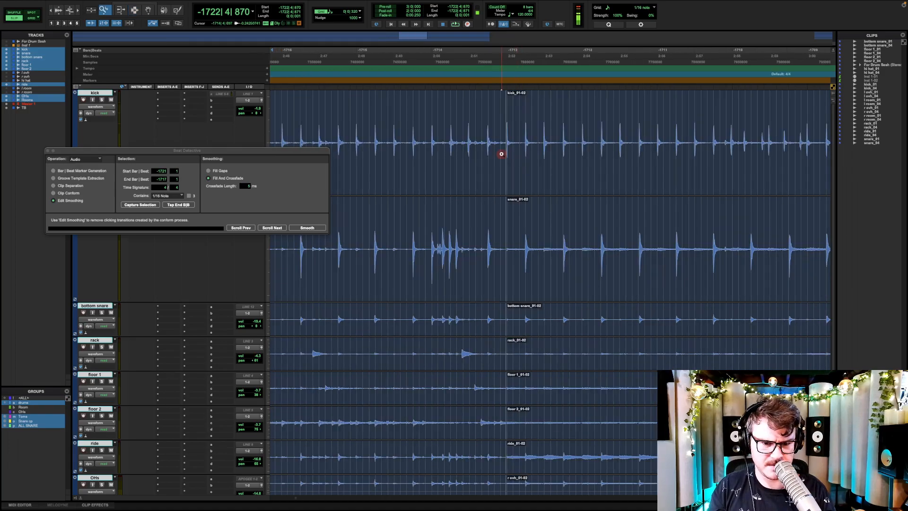
{"action": "left_click", "coordinate": [501, 153]}
{"action": "left_click", "coordinate": [501, 154]}
{"action": "left_click", "coordinate": [501, 154]}
{"action": "left_click_drag", "start_coordinate": [502, 155], "coordinate": [410, 148]}
{"action": "key", "text": "F6"}
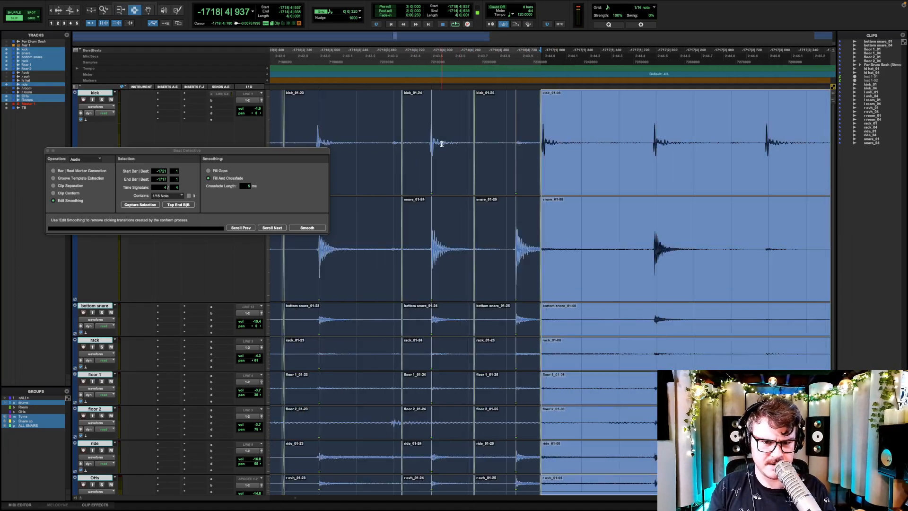
{"action": "scroll", "coordinate": [441, 144], "scroll_direction": "down", "scroll_amount": 6}
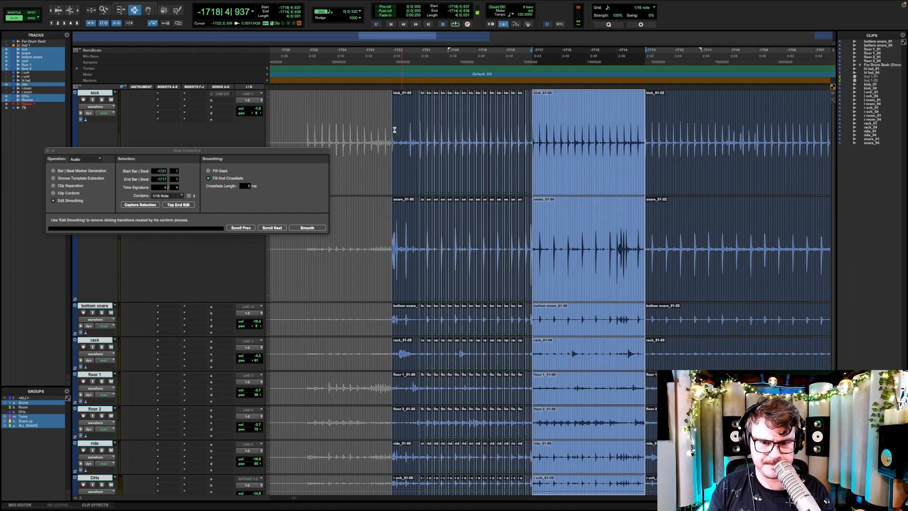
Play back the smoothed drum section from bar -1723 past bar -1717 and examine the timing of the edits.
{"action": "left_click", "coordinate": [387, 130]}
{"action": "key", "text": "space"}
{"action": "key", "text": "t"}
{"action": "key", "text": "t"}
{"action": "key", "text": "t"}
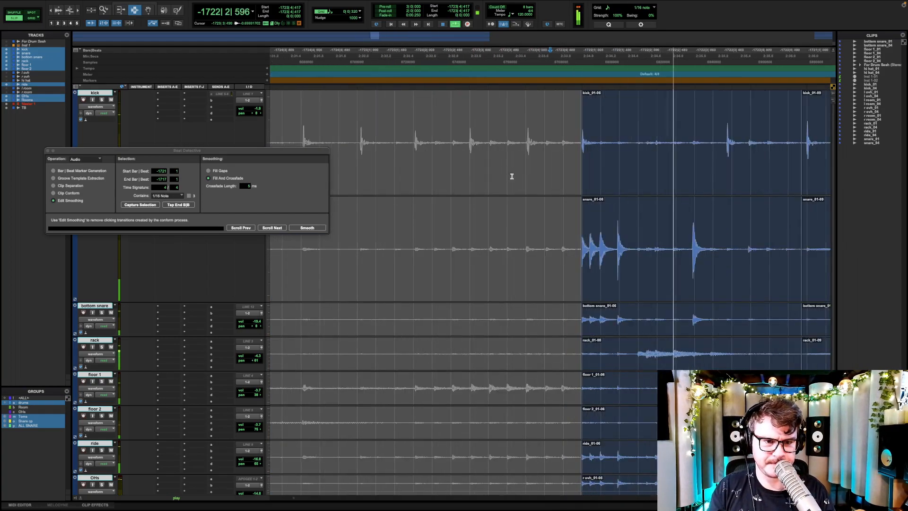
{"action": "scroll", "coordinate": [515, 176], "scroll_direction": "right", "scroll_amount": 5}
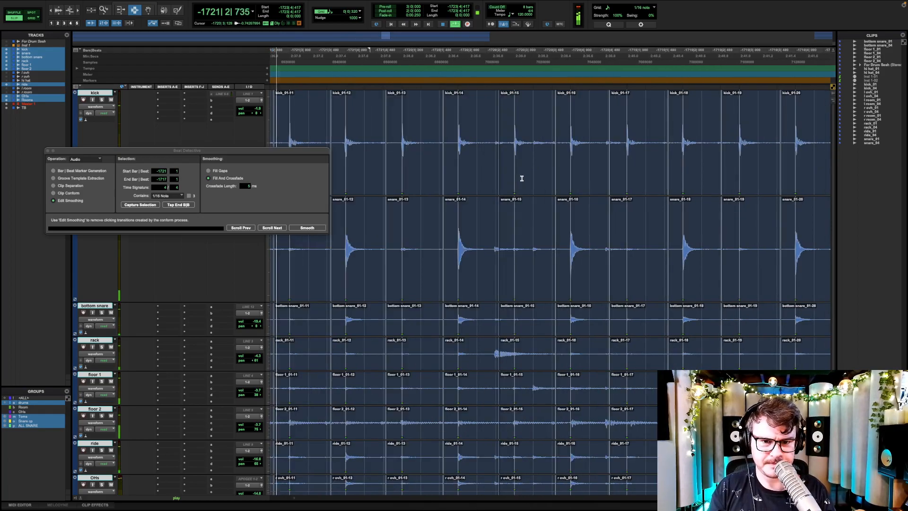
{"action": "scroll", "coordinate": [522, 178], "scroll_direction": "left", "scroll_amount": 2}
{"action": "key", "text": "r"}
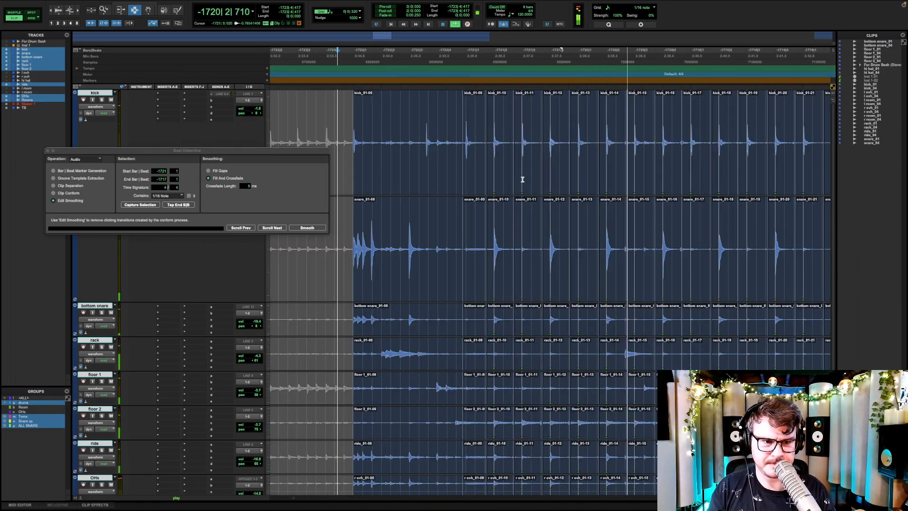
{"action": "scroll", "coordinate": [523, 179], "scroll_direction": "right", "scroll_amount": 2}
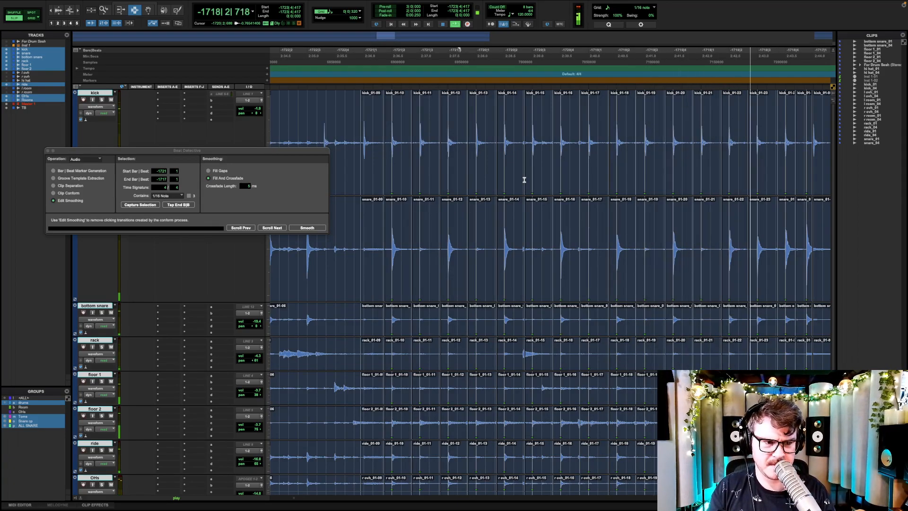
{"action": "scroll", "coordinate": [523, 180], "scroll_direction": "right", "scroll_amount": 2}
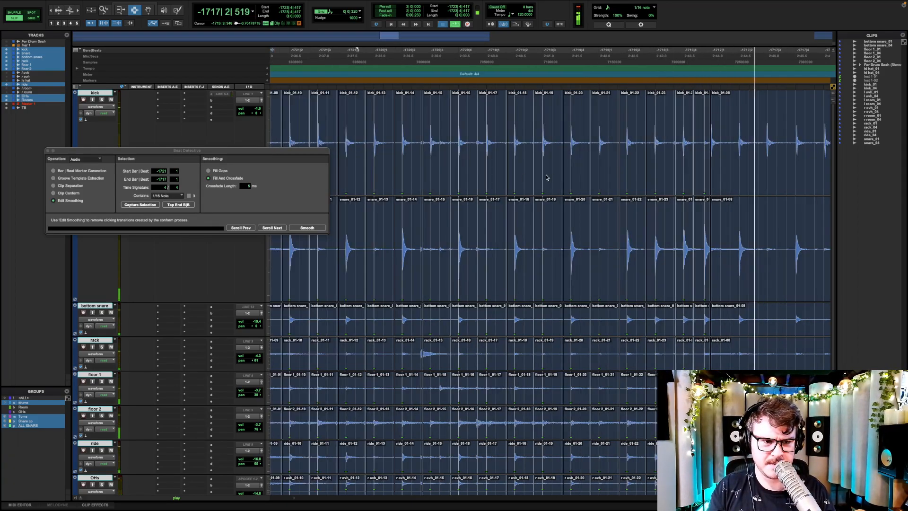
{"action": "key", "text": "space"}
{"action": "left_click", "coordinate": [422, 142]}
{"action": "key", "text": "space"}
Undo the last edits across the drum tracks back to the unsmoothed, trimmed clips between bars -1721 and -1717.
{"action": "key", "text": "super+z"}
{"action": "key", "text": "super+z"}
{"action": "key", "text": "super+z"}
{"action": "key", "text": "super+z"}
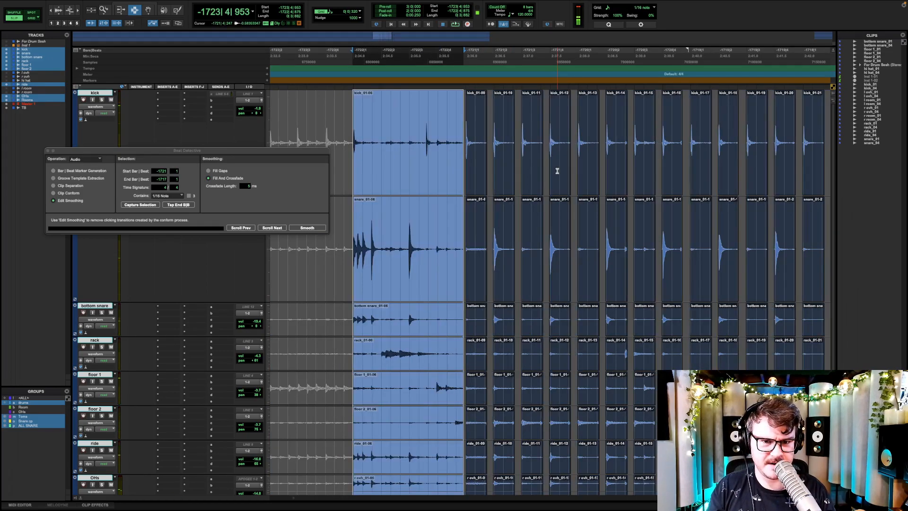
Play the unsmoothed clips from just before bar -1721 and delete the short clip ahead of bar -1717 across the drum tracks.
{"action": "left_click", "coordinate": [464, 146]}
{"action": "key", "text": "space"}
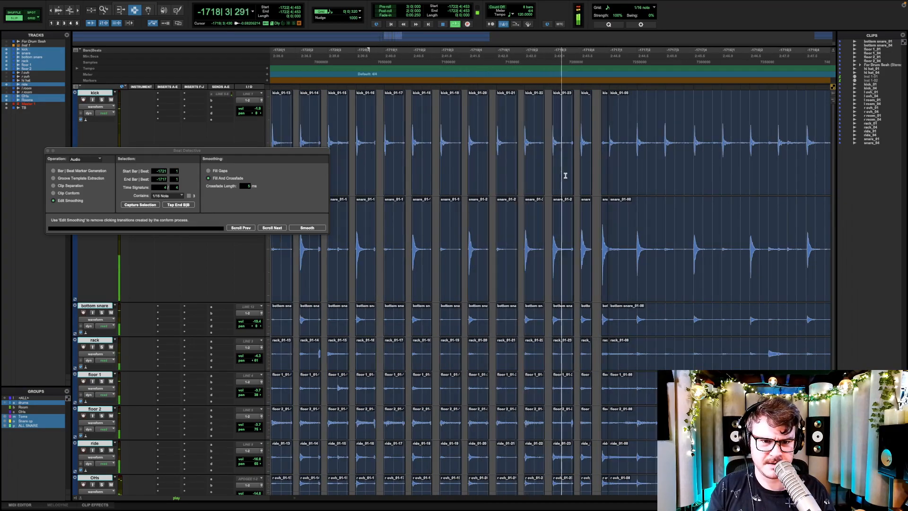
{"action": "left_click", "coordinate": [606, 168]}
{"action": "key", "text": "Delete"}
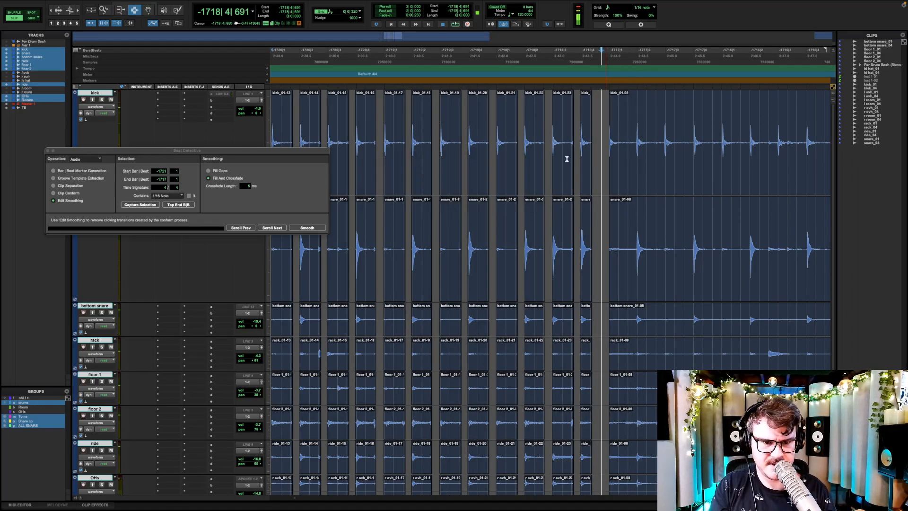
Extend the end of the last trimmed clip across the gap to the clip starting just before bar -1717, on all drum tracks.
{"action": "left_click", "coordinate": [489, 146]}
{"action": "key", "text": "space"}
{"action": "key", "text": "t"}
{"action": "key", "text": "t"}
{"action": "scroll", "coordinate": [550, 168], "scroll_direction": "right", "scroll_amount": 2}
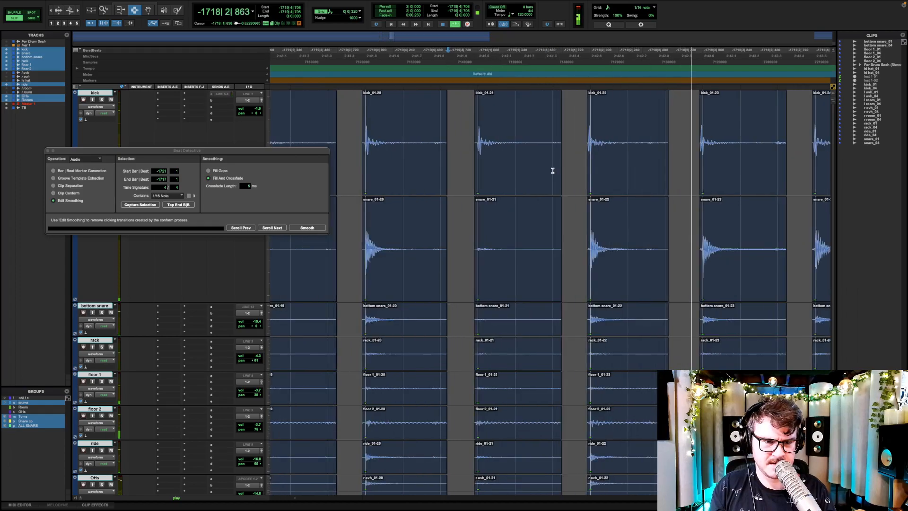
{"action": "scroll", "coordinate": [612, 181], "scroll_direction": "right", "scroll_amount": 1}
{"action": "key", "text": "F6"}
{"action": "left_click_drag", "start_coordinate": [631, 167], "coordinate": [717, 168]}
{"action": "key", "text": "F7"}
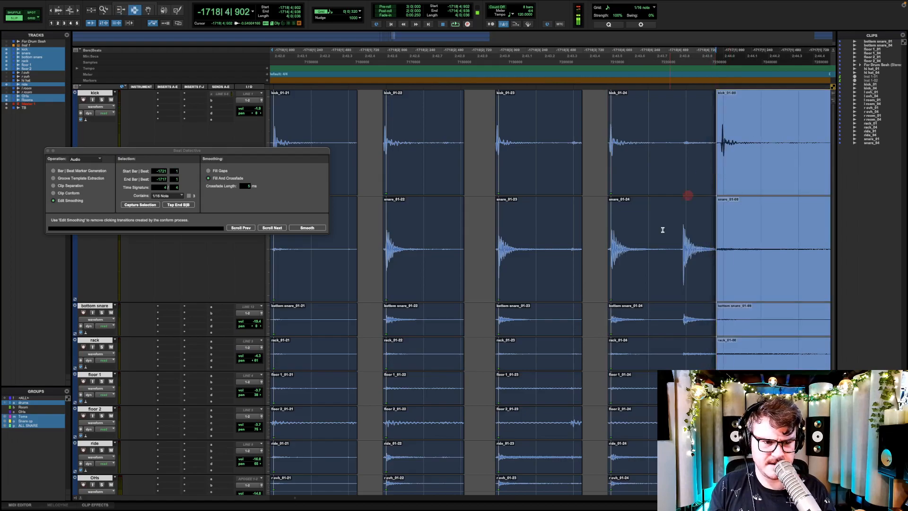
Separate the extended clip at its second snare transient, at -1718|4|616, across the drum tracks.
{"action": "left_click", "coordinate": [670, 241]}
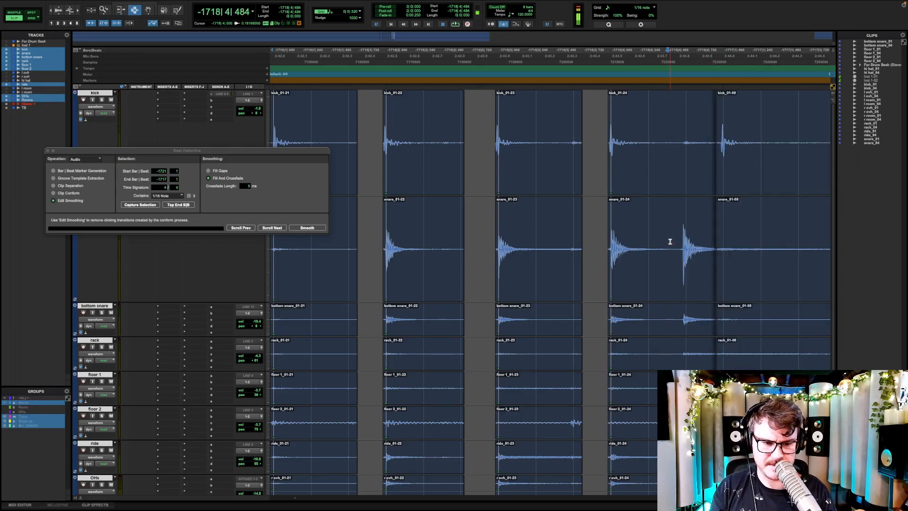
{"action": "left_click", "coordinate": [669, 240]}
{"action": "key", "text": "Tab"}
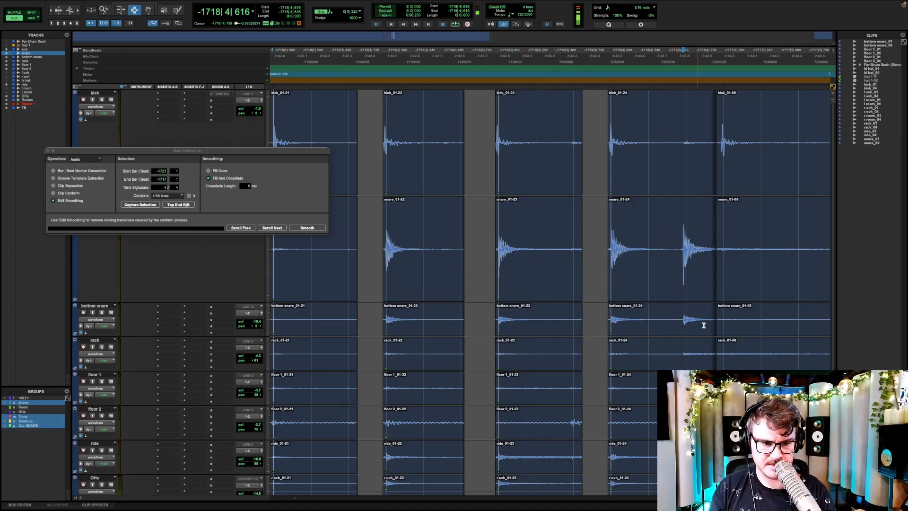
{"action": "left_click", "coordinate": [682, 320], "text": "shift"}
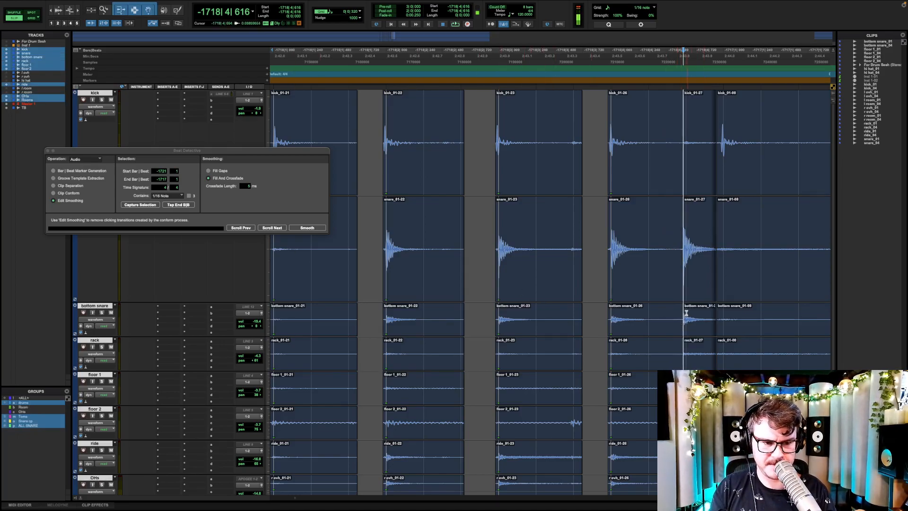
Move the separated snare clip slightly later to -1718|4|640 and trim its start back to -1718|4|599, clear of the attack.
{"action": "double_click", "coordinate": [687, 317]}
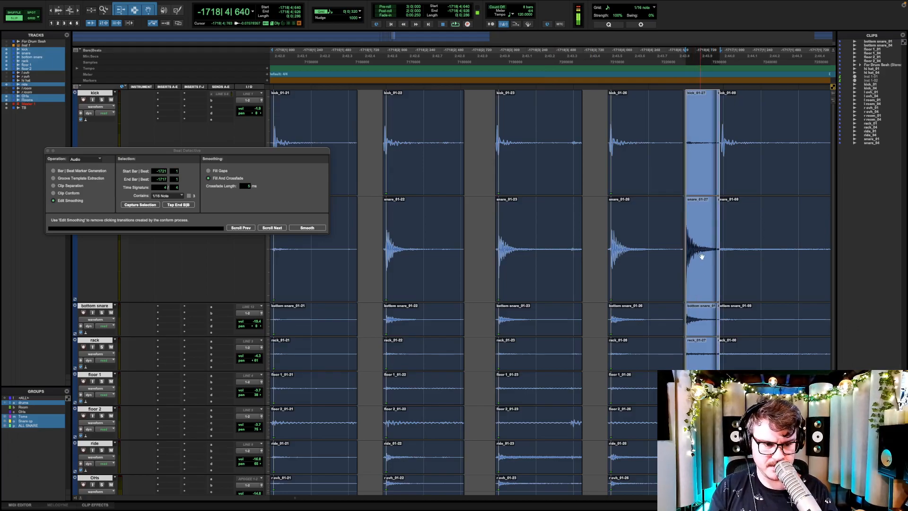
{"action": "left_click_drag", "start_coordinate": [691, 256], "coordinate": [681, 264]}
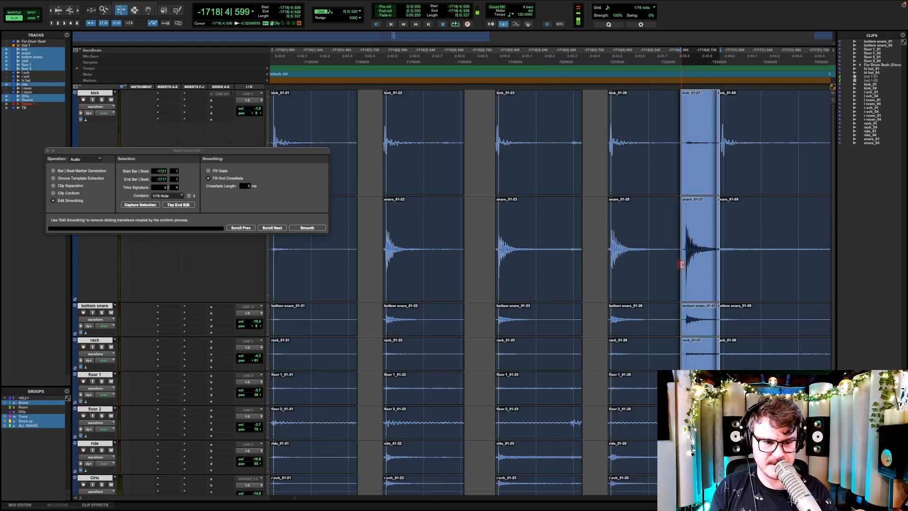
{"action": "left_click_drag", "start_coordinate": [651, 190], "coordinate": [708, 188]}
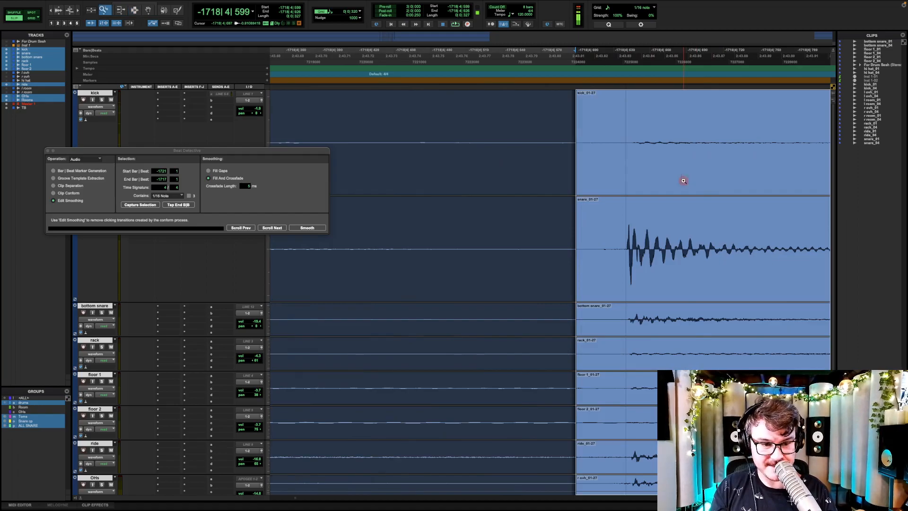
{"action": "left_click", "coordinate": [683, 180], "text": "alt"}
{"action": "left_click", "coordinate": [750, 169]}
{"action": "key", "text": "r"}
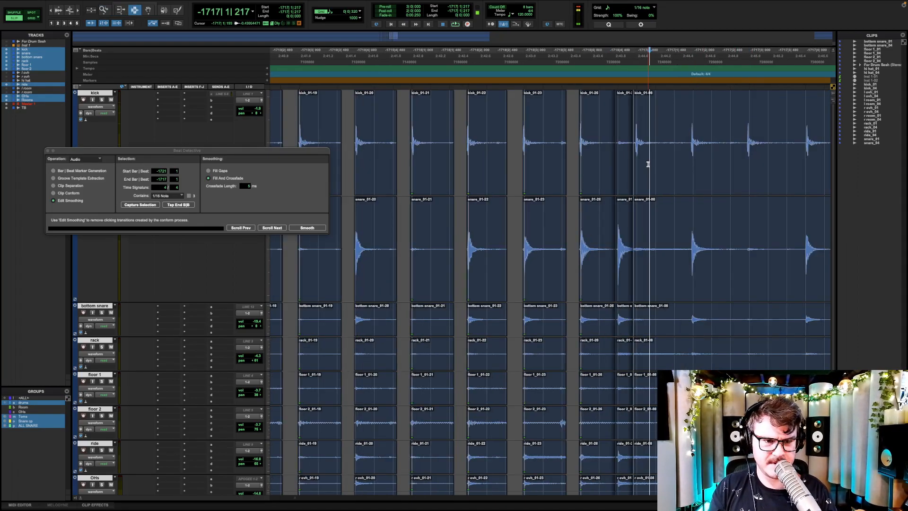
Select the trimmed clips from bar -1721 up to the separated snare clip and apply Edit Smoothing with Fill And Crossfade.
{"action": "left_click", "coordinate": [602, 162]}
{"action": "key", "text": "r"}
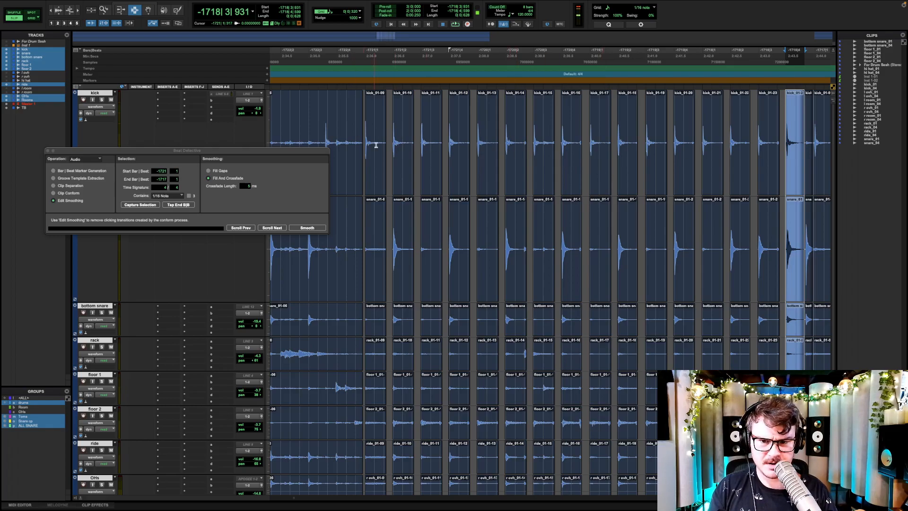
{"action": "left_click", "coordinate": [367, 146], "text": "shift"}
{"action": "left_click", "coordinate": [374, 155], "text": "shift"}
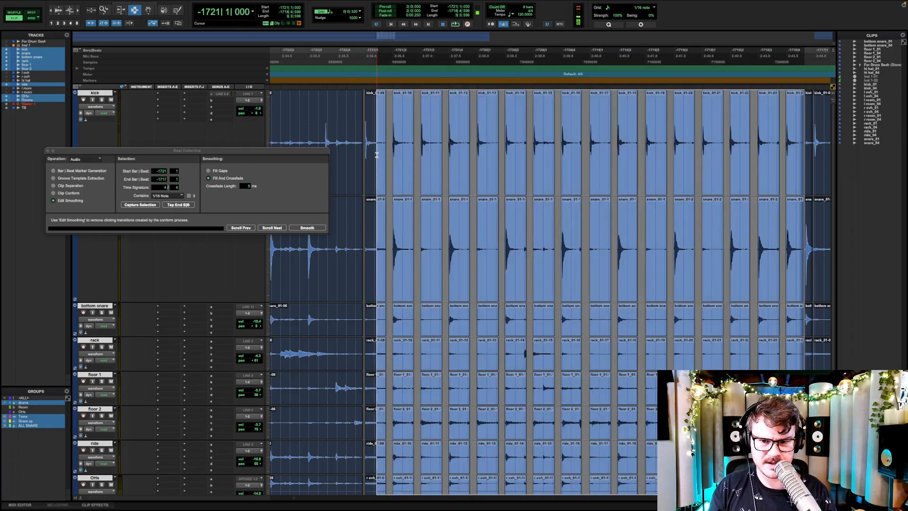
{"action": "left_click", "coordinate": [307, 227]}
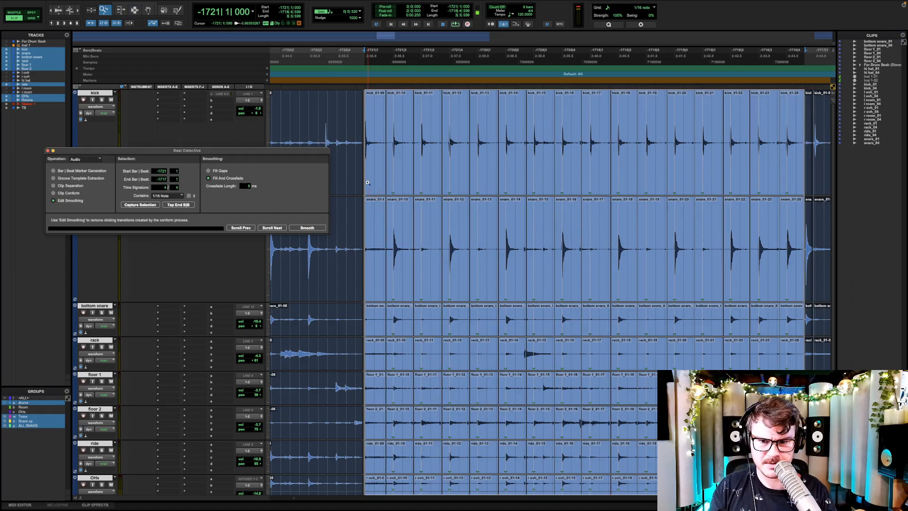
Trim the boundary ahead of the first kick at bar -1721 slightly earlier across the drum tracks and play the transition.
{"action": "left_click_drag", "start_coordinate": [348, 180], "coordinate": [374, 171]}
{"action": "left_click_drag", "start_coordinate": [756, 166], "coordinate": [584, 162]}
{"action": "left_click_drag", "start_coordinate": [633, 155], "coordinate": [581, 159]}
{"action": "key", "text": "r"}
{"action": "key", "text": "r"}
{"action": "left_click", "coordinate": [516, 146]}
{"action": "key", "text": "space"}
{"action": "key", "text": "r"}
{"action": "key", "text": "r"}
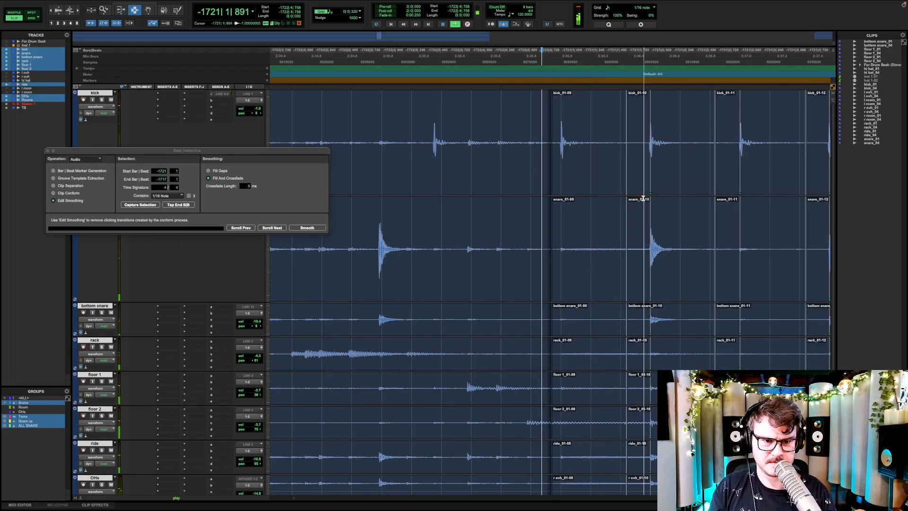
Crossfade the trimmed boundary ahead of the first kick at bar -1721 across the drum tracks.
{"action": "left_click", "coordinate": [440, 138]}
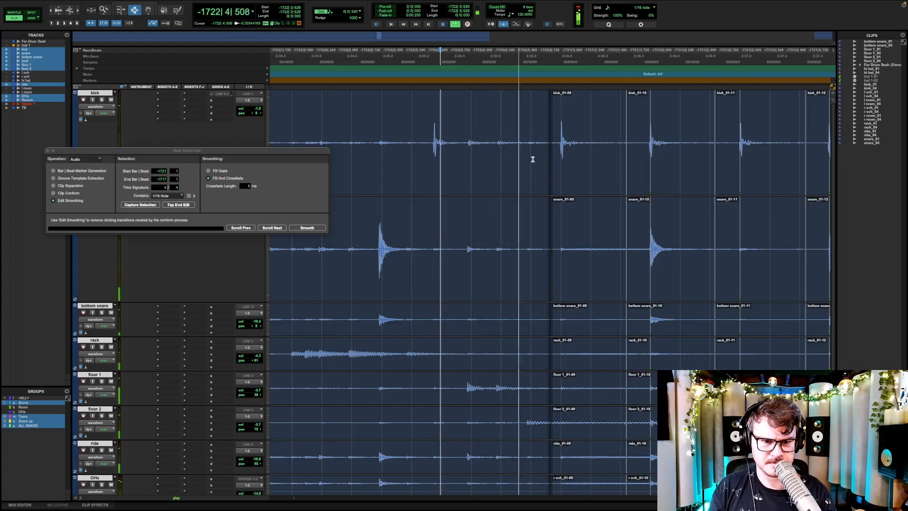
{"action": "left_click_drag", "start_coordinate": [533, 157], "coordinate": [574, 160]}
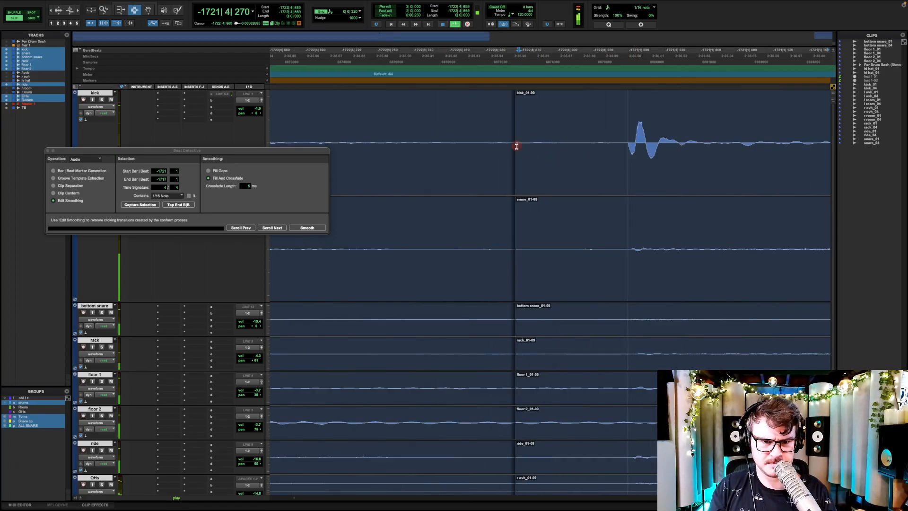
{"action": "left_click_drag", "start_coordinate": [516, 146], "coordinate": [512, 146]}
{"action": "key", "text": "r"}
{"action": "key", "text": "r"}
{"action": "key", "text": "r"}
{"action": "key", "text": "r"}
Play back the lead-in from bar -1722 through the crossfaded boundary at bar -1721.
{"action": "key", "text": "space"}
{"action": "left_click", "coordinate": [494, 155]}
{"action": "left_click", "coordinate": [369, 154]}
{"action": "key", "text": "space"}
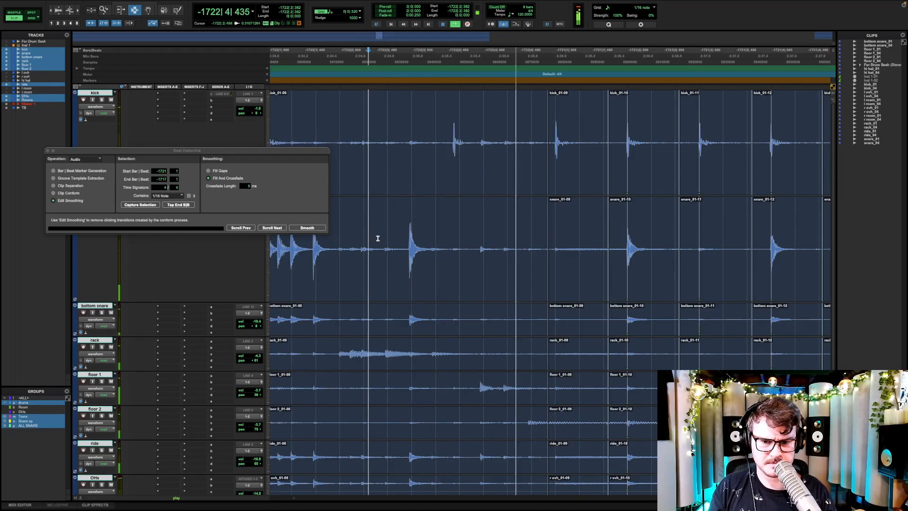
{"action": "key", "text": "space"}
Nudge the audio inside the clip leading into bar -1721 slightly later without moving its clip boundaries.
{"action": "left_click", "coordinate": [410, 249]}
{"action": "left_click", "coordinate": [426, 278]}
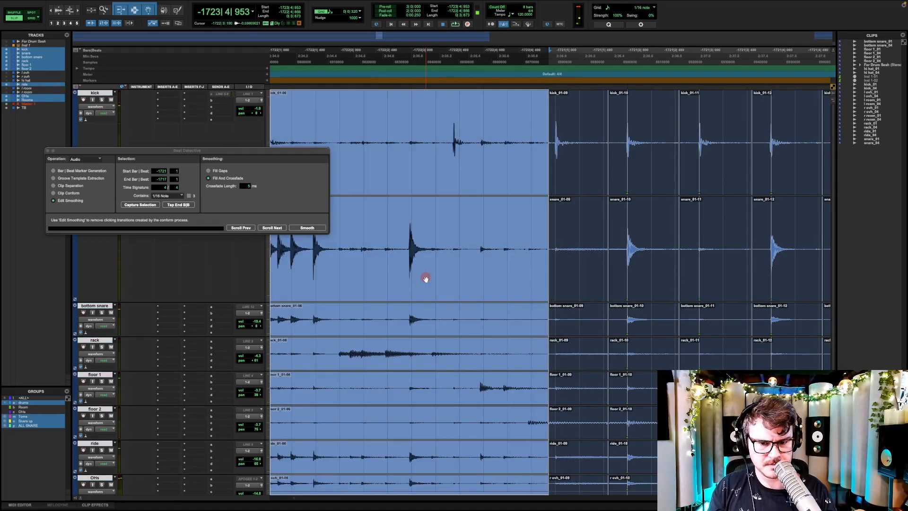
{"action": "key", "text": "ctrl+minus"}
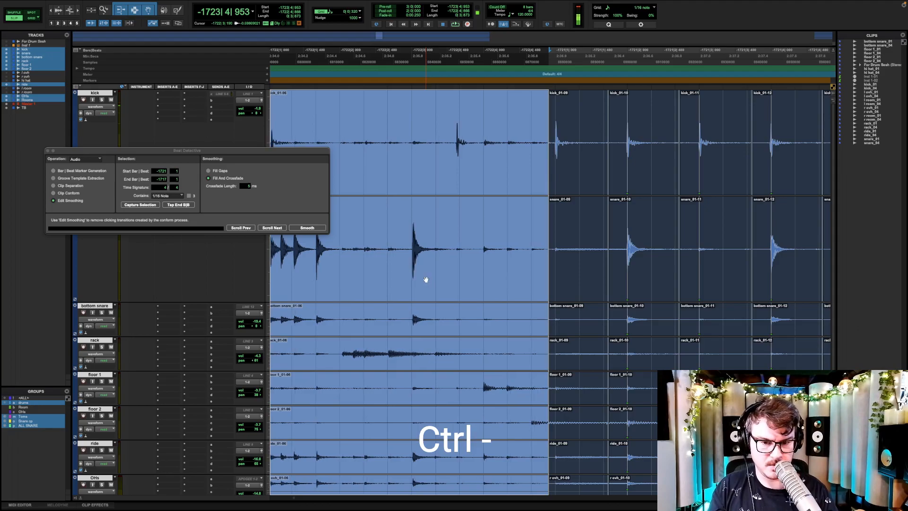
{"action": "key", "text": "ctrl+bracketleft"}
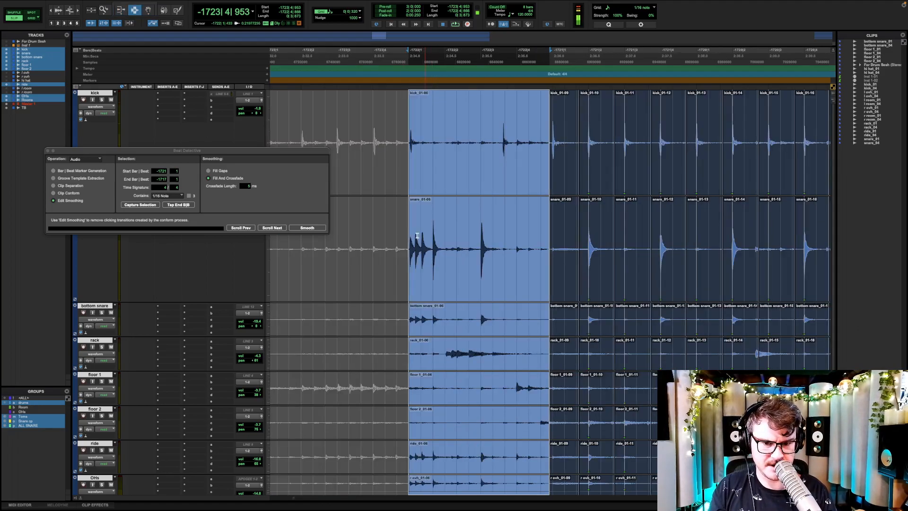
Play the nudged passage into bar -1721, then reselect its clip across the drum tracks and shift its audio back earlier.
{"action": "left_click", "coordinate": [411, 228]}
{"action": "key", "text": "space"}
{"action": "key", "text": "t"}
{"action": "key", "text": "t"}
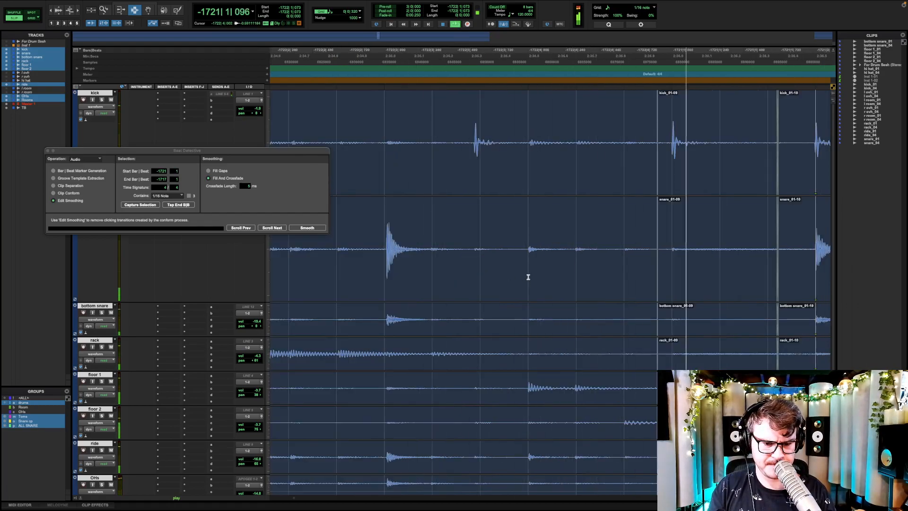
{"action": "key", "text": "space"}
{"action": "scroll", "coordinate": [537, 284], "scroll_direction": "down", "scroll_amount": 3}
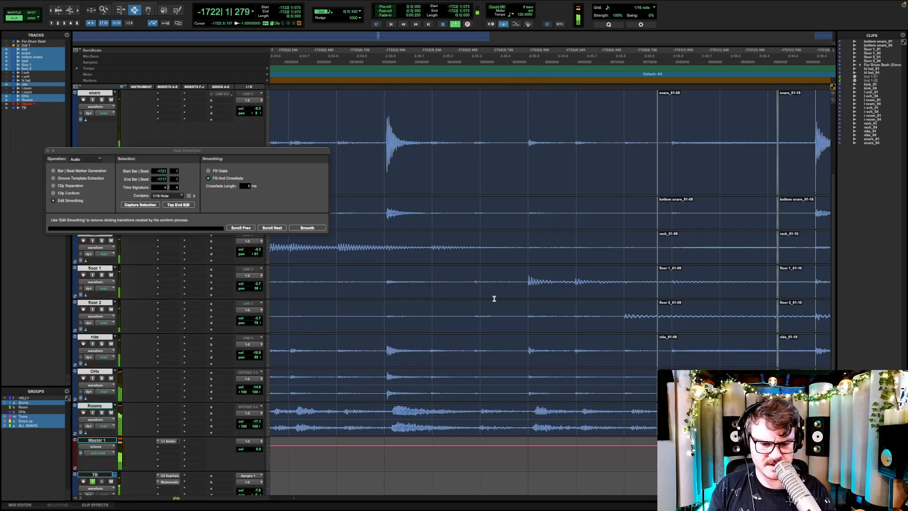
{"action": "key", "text": "space"}
{"action": "double_click", "coordinate": [430, 312]}
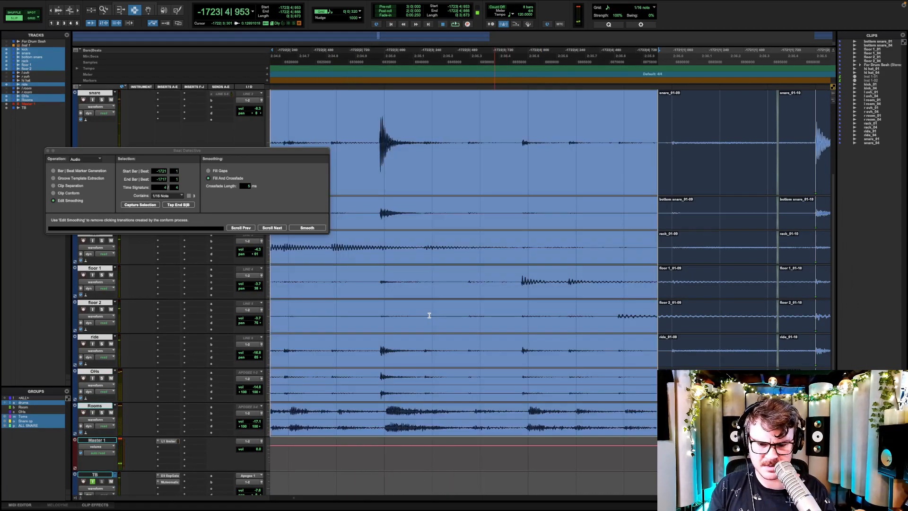
Play back the shifted lead-in from bar -1722 beat 3 and close the Beat Detective window.
{"action": "left_click", "coordinate": [464, 283]}
{"action": "key", "text": "space"}
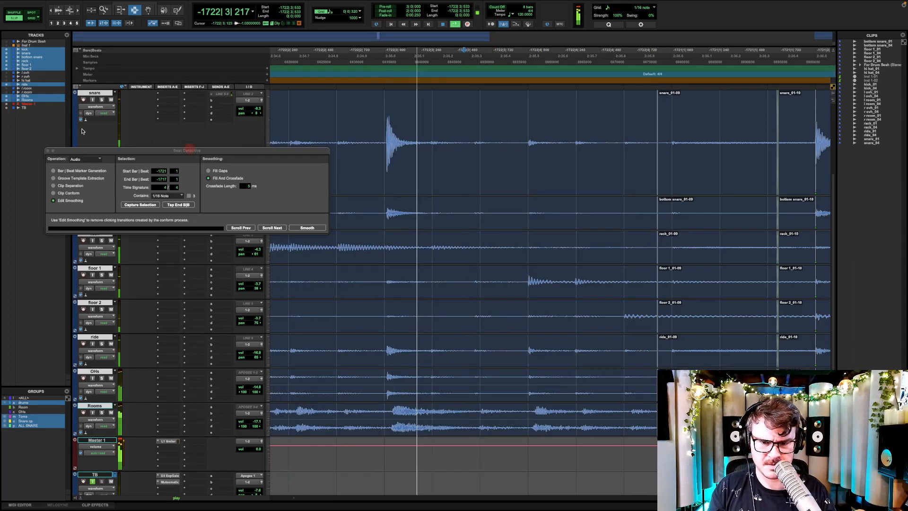
{"action": "key", "text": "super+8"}
Play the drums from bar -1722 beat 3 through the edited clips up to bar -1720.
{"action": "left_click", "coordinate": [494, 180]}
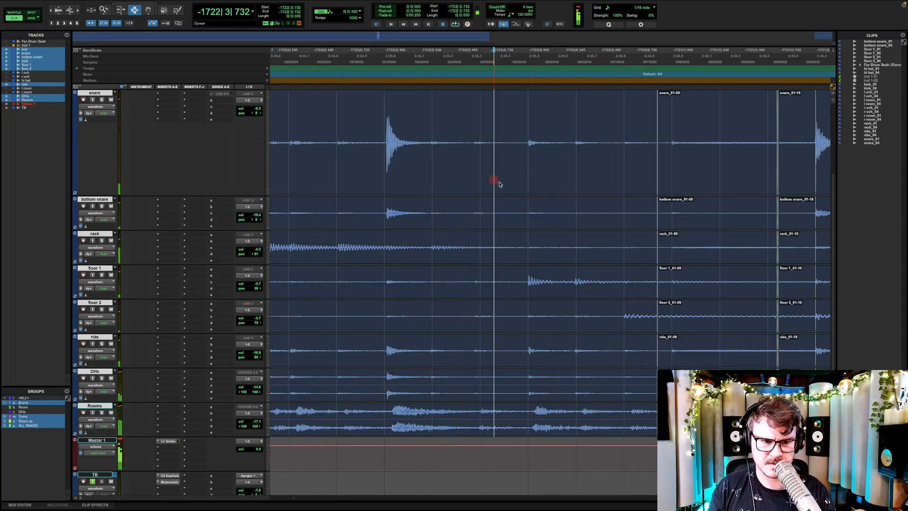
{"action": "key", "text": "r"}
{"action": "key", "text": "r"}
{"action": "scroll", "coordinate": [619, 209], "scroll_direction": "right", "scroll_amount": 3}
{"action": "scroll", "coordinate": [620, 210], "scroll_direction": "right", "scroll_amount": 3}
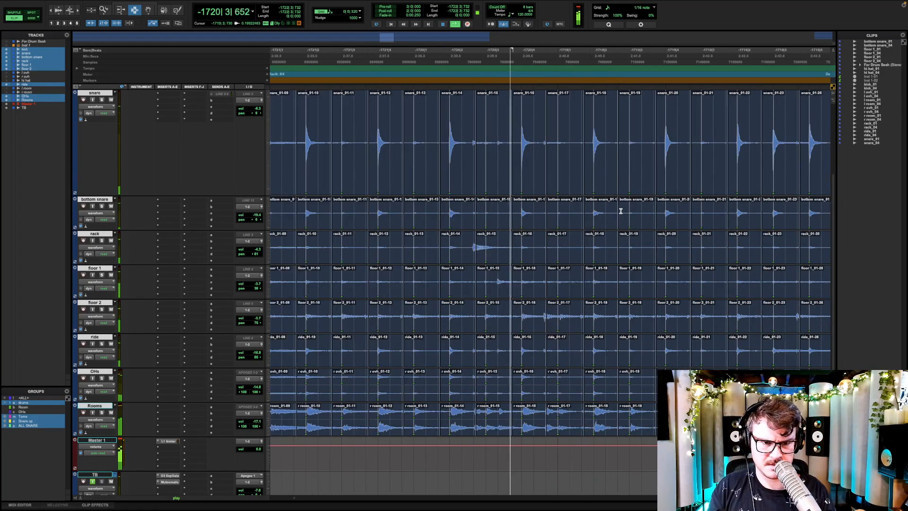
{"action": "key", "text": "space"}
Trim the clip start in bar -1720 beat 4 back to -1720|4|674, ahead of the floor tom hit, and crossfade it across the drum tracks.
{"action": "key", "text": "F5"}
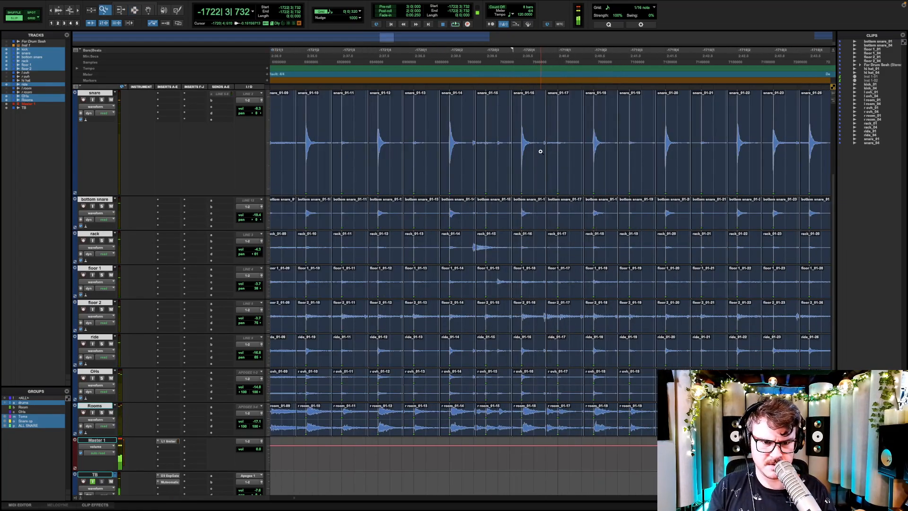
{"action": "left_click_drag", "start_coordinate": [549, 152], "coordinate": [531, 154]}
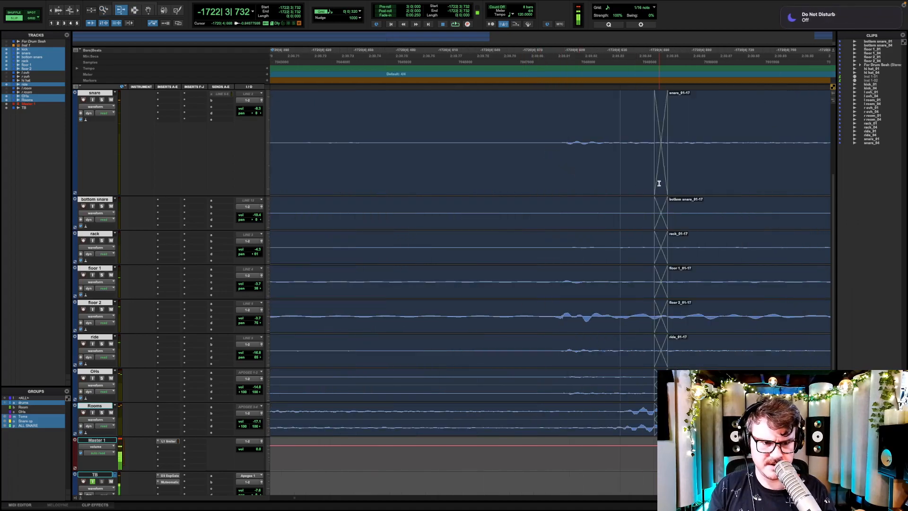
{"action": "left_click_drag", "start_coordinate": [672, 177], "coordinate": [529, 176]}
{"action": "key", "text": "F7"}
{"action": "key", "text": "r"}
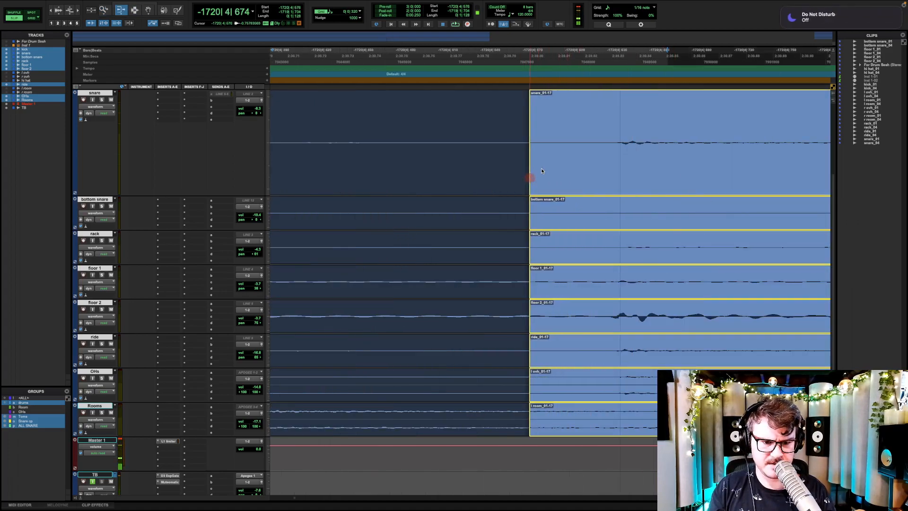
{"action": "key", "text": "r"}
Play back the trimmed transition in bar -1720 beat 4 and continue into bar -1719.
{"action": "left_click", "coordinate": [320, 152]}
{"action": "key", "text": "space"}
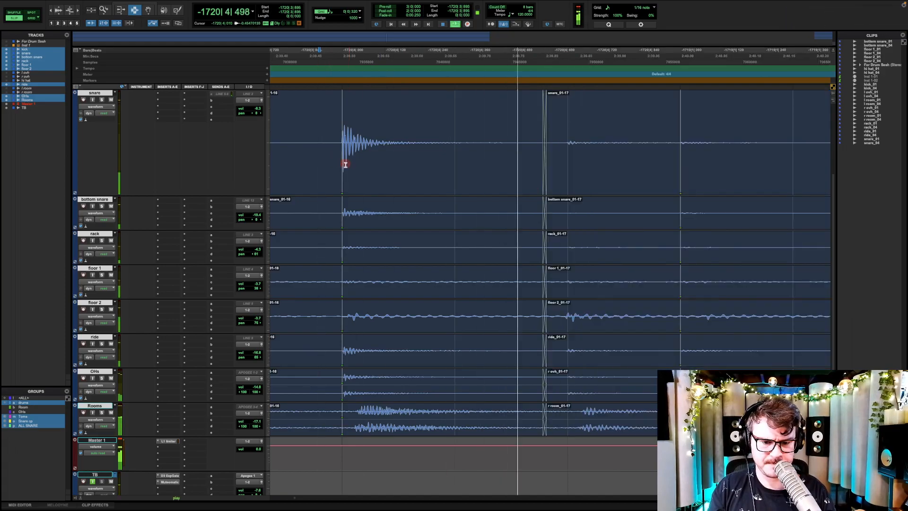
{"action": "key", "text": "r"}
{"action": "key", "text": "r"}
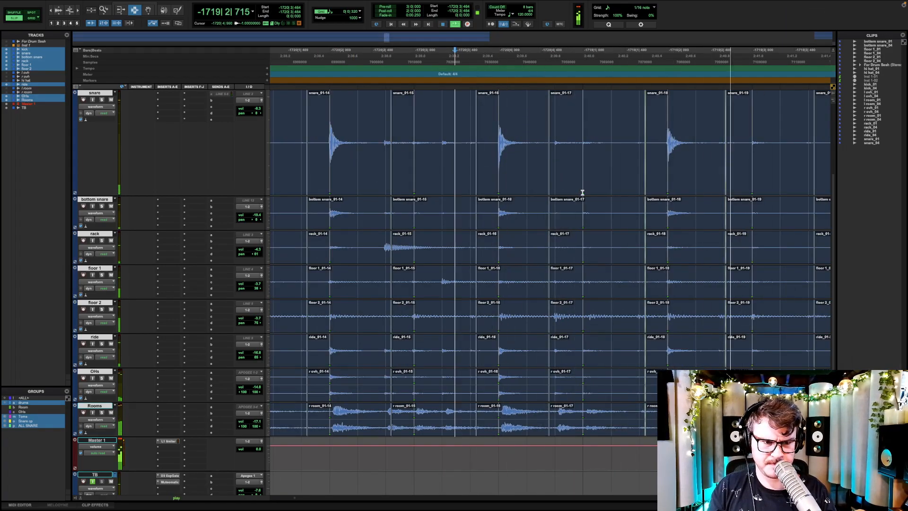
Trim the clip start before bar -1719 beat 3 earlier across the drum tracks and play on into bar -1718.
{"action": "left_click_drag", "start_coordinate": [727, 170], "coordinate": [711, 168]}
{"action": "left_click", "coordinate": [594, 150]}
{"action": "key", "text": "space"}
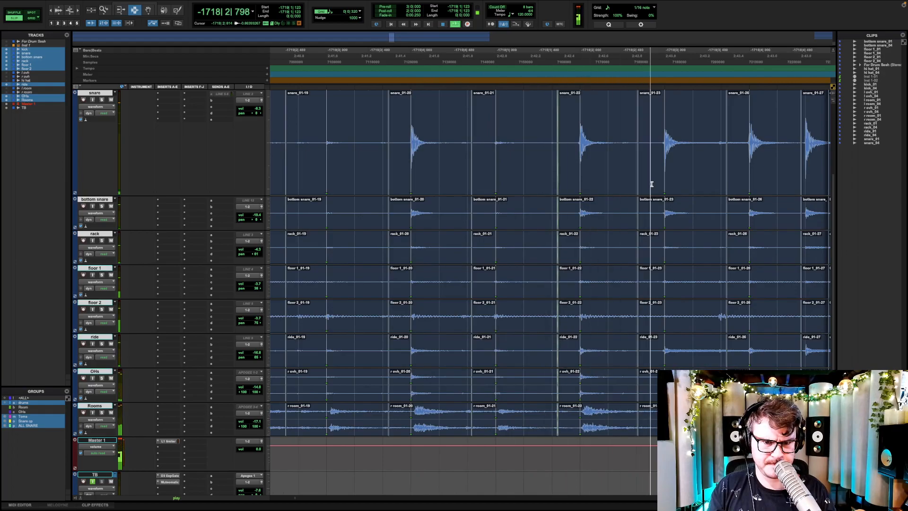
{"action": "left_click", "coordinate": [529, 141]}
{"action": "key", "text": "space"}
Try extending the clip holding the bar -1718 beat 3 snare back over the beat 2 snare, and play it.
{"action": "left_click_drag", "start_coordinate": [642, 159], "coordinate": [557, 171]}
{"action": "key", "text": "F7"}
{"action": "left_click", "coordinate": [523, 153]}
{"action": "key", "text": "space"}
{"action": "key", "text": "space"}
Delete the leftover clip sliver before the bar -1718 beat 2 snare and extend the following clip over the gap, then audition it.
{"action": "key", "text": "F6"}
{"action": "double_click", "coordinate": [564, 158]}
{"action": "key", "text": "Delete"}
{"action": "key", "text": "F6"}
{"action": "left_click", "coordinate": [406, 144]}
{"action": "key", "text": "space"}
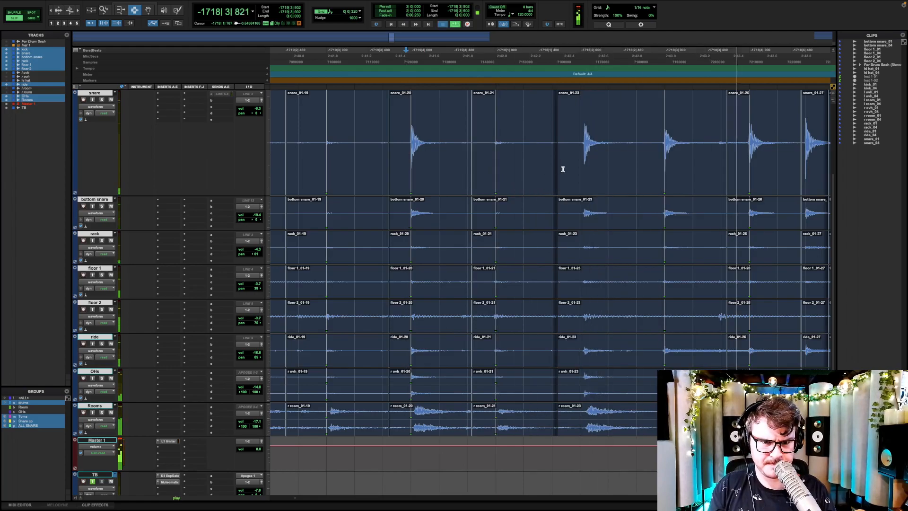
{"action": "key", "text": "space"}
Undo the sliver deletion and clip extension around bar -1718 beat 2, and play the passage again.
{"action": "key", "text": "F6"}
{"action": "key", "text": "super+z"}
{"action": "key", "text": "super+z"}
{"action": "key", "text": "super+z"}
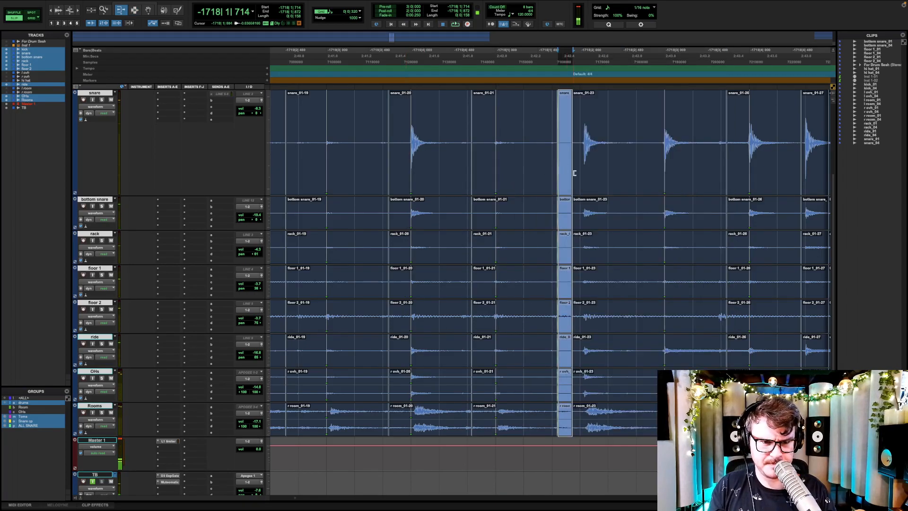
{"action": "left_click", "coordinate": [535, 151]}
{"action": "key", "text": "space"}
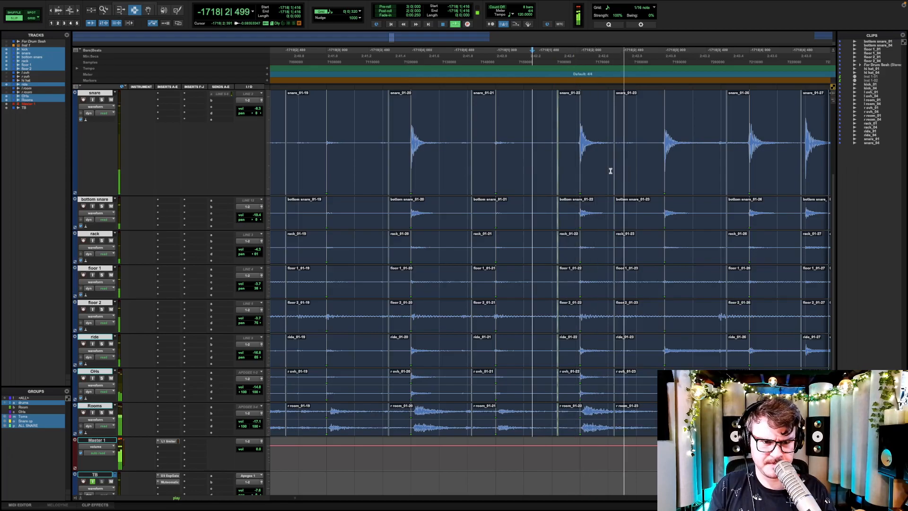
Try moving the boundary between the bar -1718 beat 2 and beat 3 clips later, close to the beat 3 snare, and play it.
{"action": "double_click", "coordinate": [605, 168]}
{"action": "left_click_drag", "start_coordinate": [605, 168], "coordinate": [654, 176]}
{"action": "key", "text": "F7"}
{"action": "left_click", "coordinate": [513, 150]}
{"action": "key", "text": "space"}
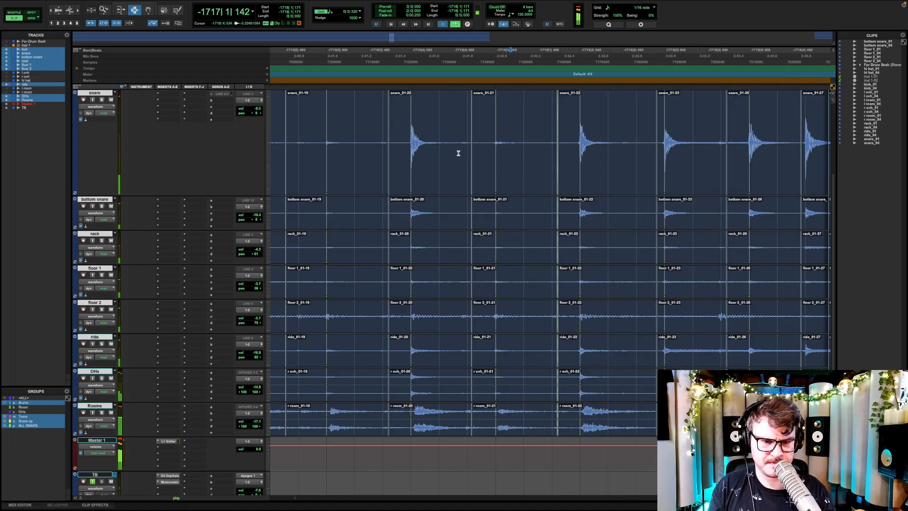
Try shifting the audio inside the bar -1718 beat 2 snare clip later within its boundaries, and play it.
{"action": "key", "text": "space"}
{"action": "key", "text": "F6+F7"}
{"action": "left_click", "coordinate": [620, 184]}
{"action": "key", "text": "space"}
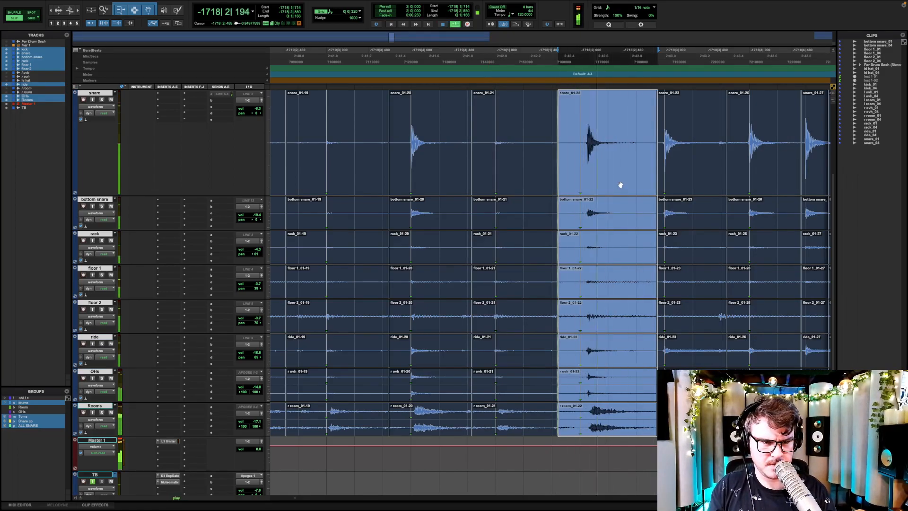
{"action": "left_click", "coordinate": [416, 146]}
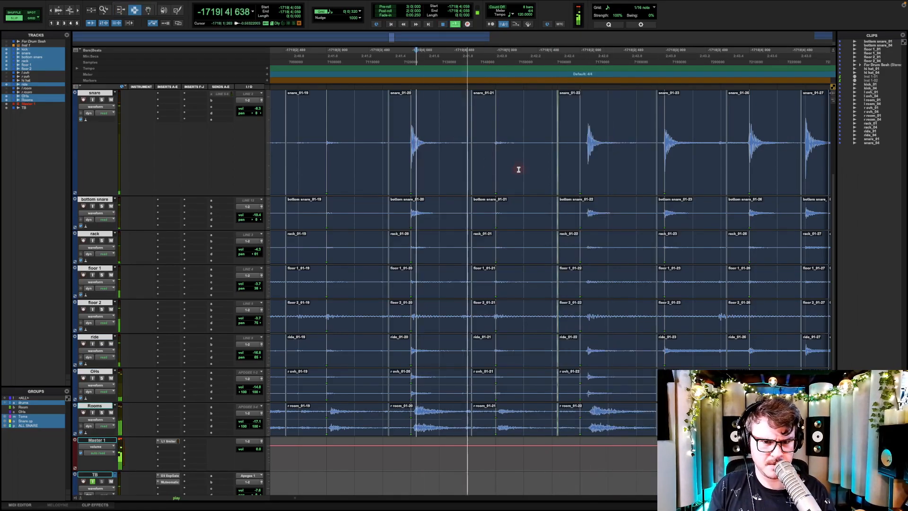
{"action": "key", "text": "space"}
Undo the audio shift and the boundary move between beats 2 and 3 of bar -1718.
{"action": "key", "text": "super+z"}
{"action": "key", "text": "super+z"}
{"action": "key", "text": "super+z"}
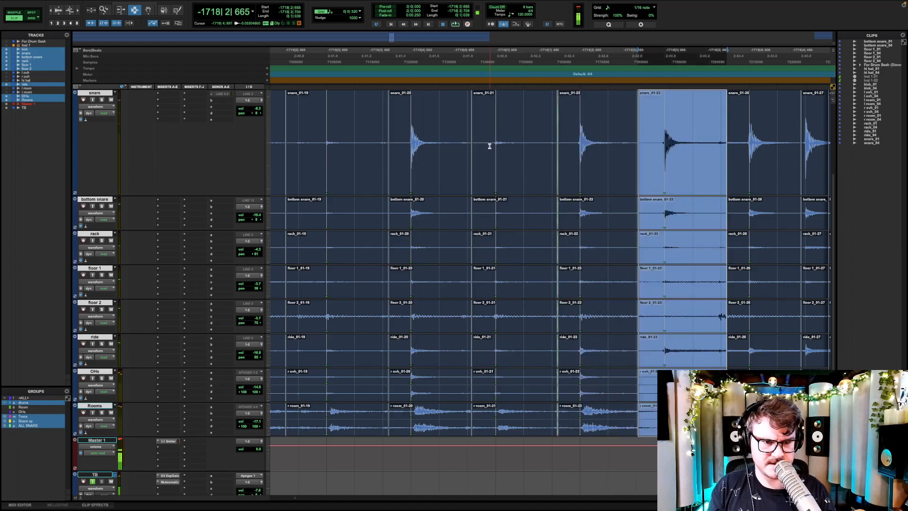
Play the drums from bar -1719 beat 3 through bar -1717.
{"action": "left_click", "coordinate": [388, 133]}
{"action": "key", "text": "space"}
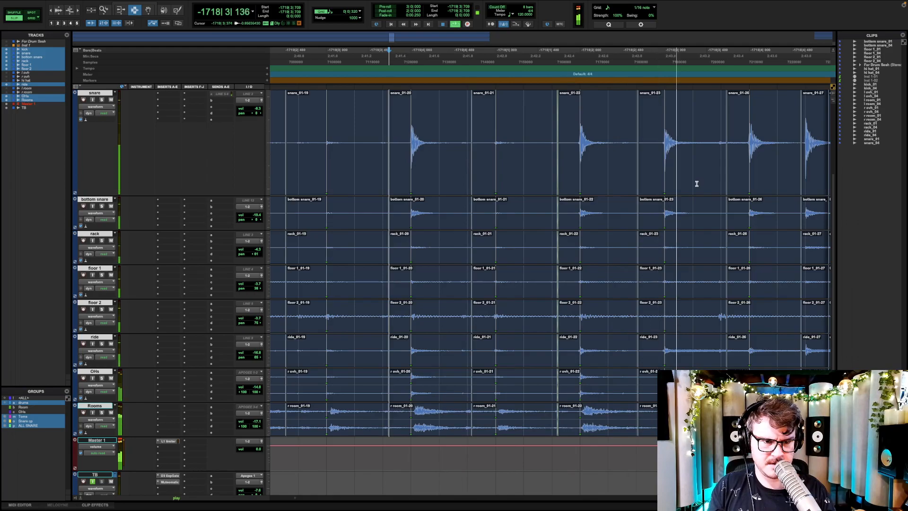
{"action": "scroll", "coordinate": [697, 184], "scroll_direction": "right", "scroll_amount": 3}
{"action": "key", "text": "r"}
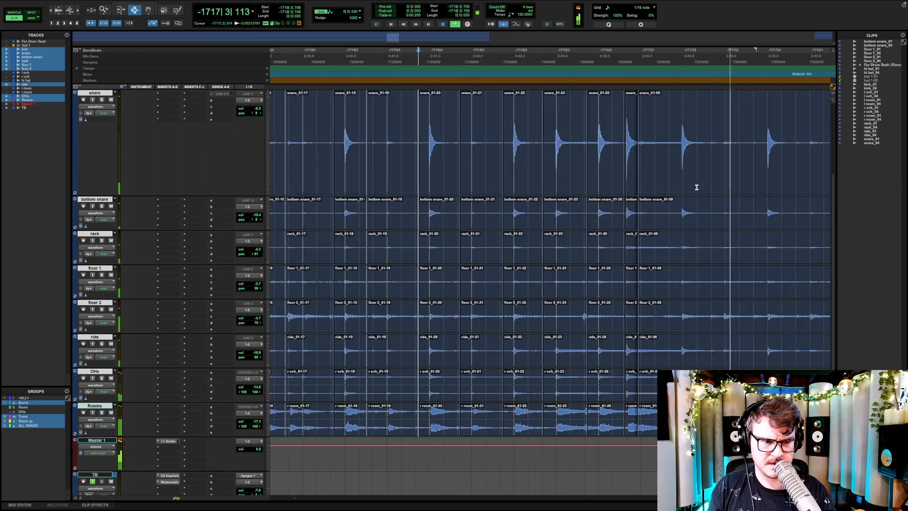
{"action": "key", "text": "r"}
{"action": "key", "text": "r"}
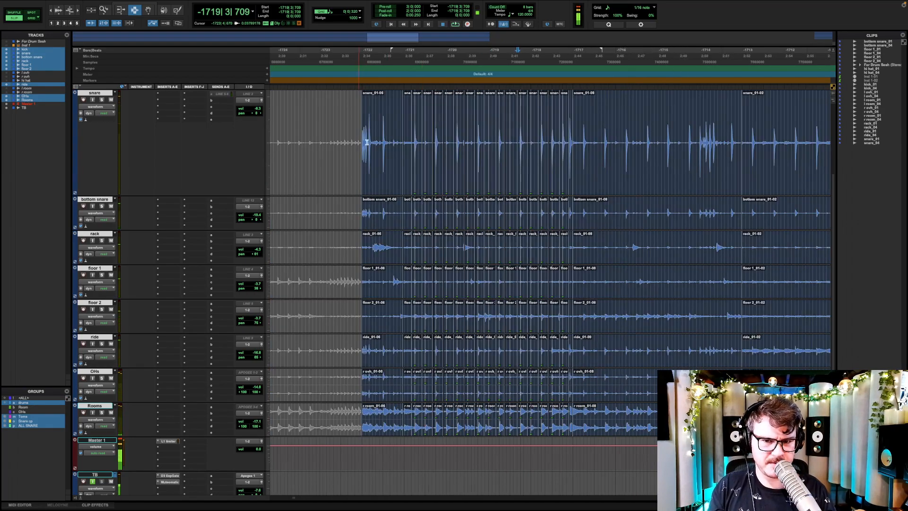
Play the drums from bar -1723 beat 3 through the opening fill into bar -1721.
{"action": "key", "text": "t"}
{"action": "key", "text": "t"}
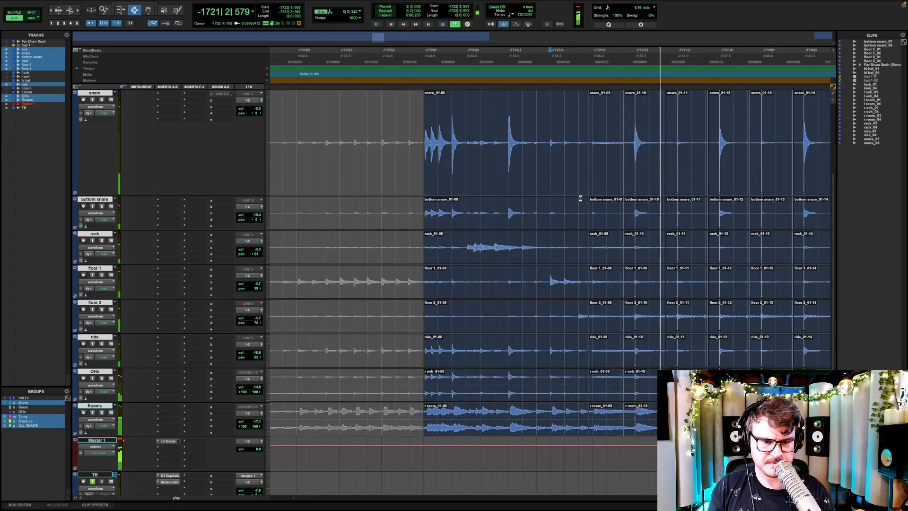
{"action": "left_click", "coordinate": [361, 134]}
{"action": "key", "text": "t"}
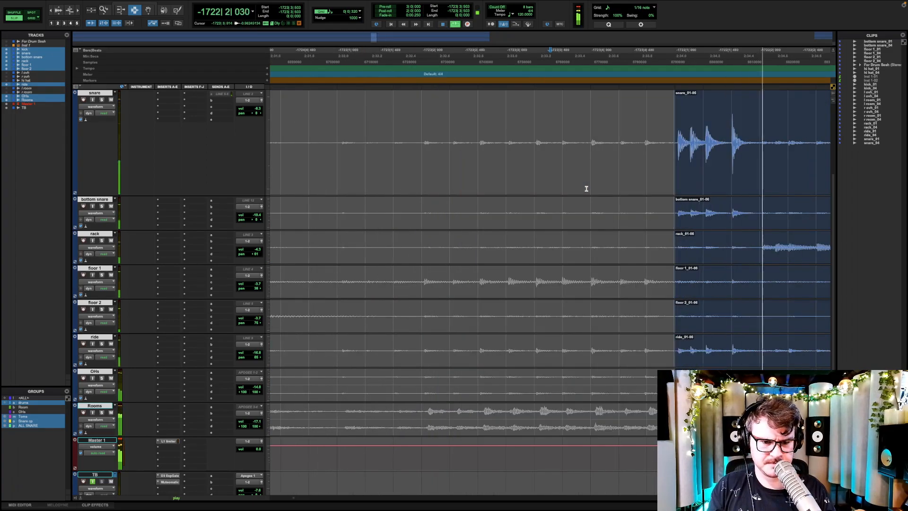
{"action": "scroll", "coordinate": [586, 191], "scroll_direction": "right", "scroll_amount": 10}
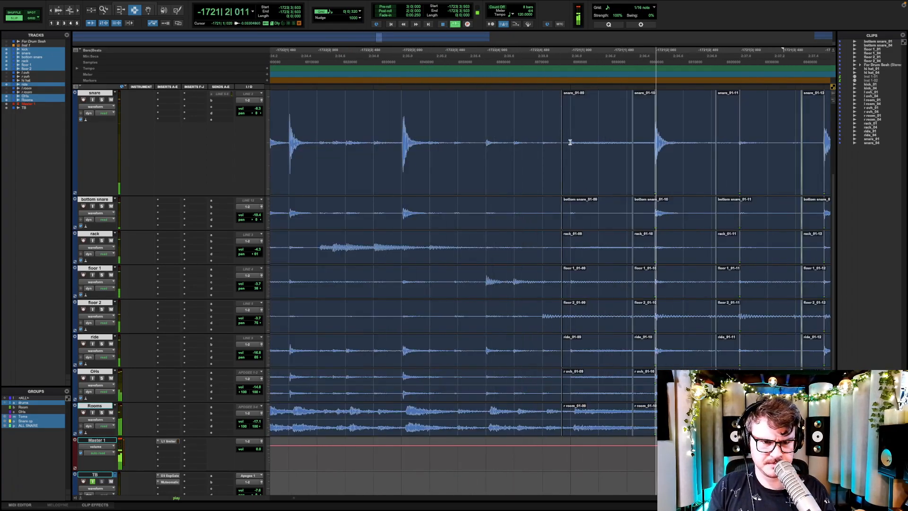
{"action": "key", "text": "space"}
Try trimming the clip start before bar -1721 back to -1722|4|598 across the drum tracks, play it, and undo the trim.
{"action": "left_click_drag", "start_coordinate": [567, 138], "coordinate": [540, 138]}
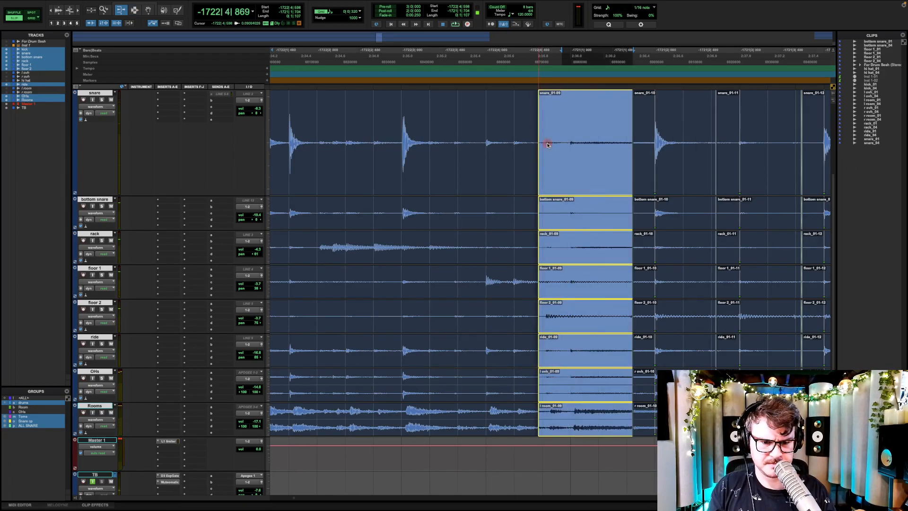
{"action": "left_click", "coordinate": [353, 130]}
{"action": "key", "text": "space"}
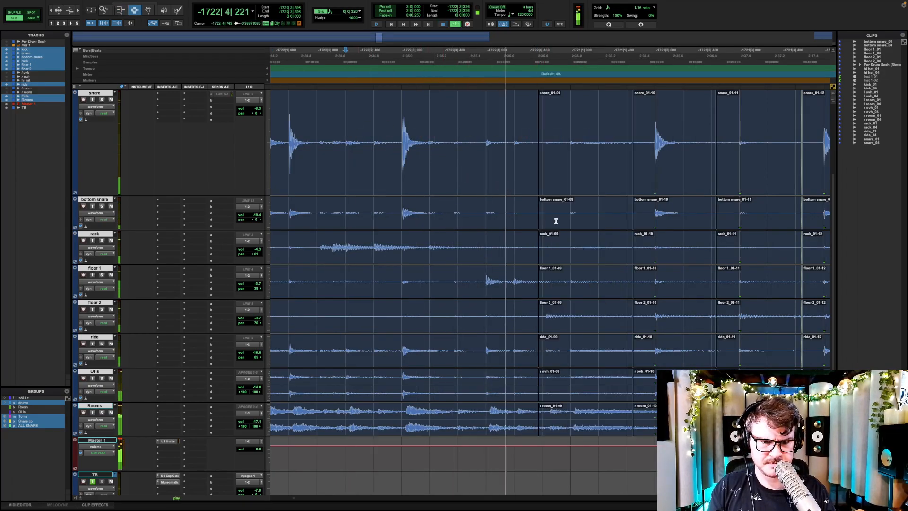
{"action": "key", "text": "space"}
{"action": "key", "text": "ctrl+z"}
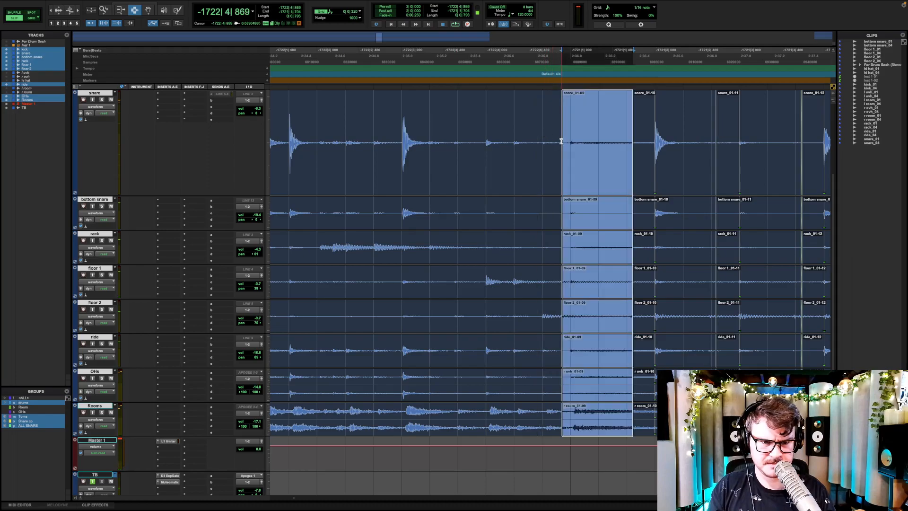
Retrim the clip boundary just ahead of the kick at bar -1721 across the drum tracks, cutting out the doubled kick attack.
{"action": "left_click_drag", "start_coordinate": [545, 137], "coordinate": [574, 147]}
{"action": "key", "text": "r"}
{"action": "scroll", "coordinate": [573, 208], "scroll_direction": "up", "scroll_amount": 2}
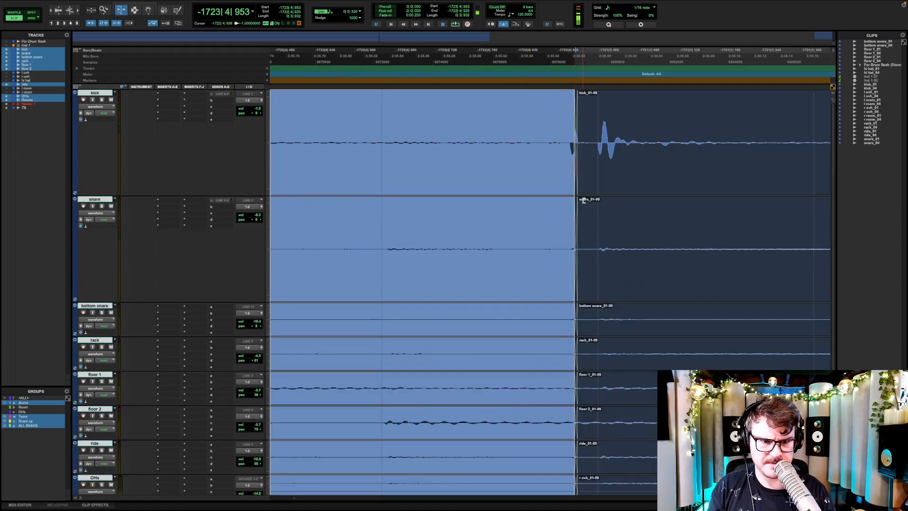
{"action": "left_click_drag", "start_coordinate": [585, 206], "coordinate": [568, 201]}
{"action": "key", "text": "F7"}
{"action": "key", "text": "r"}
{"action": "key", "text": "r"}
Play the retrimmed transition from bar -1722 into bar -1721 and continue through to bar -1718.
{"action": "left_click", "coordinate": [452, 193]}
{"action": "key", "text": "space"}
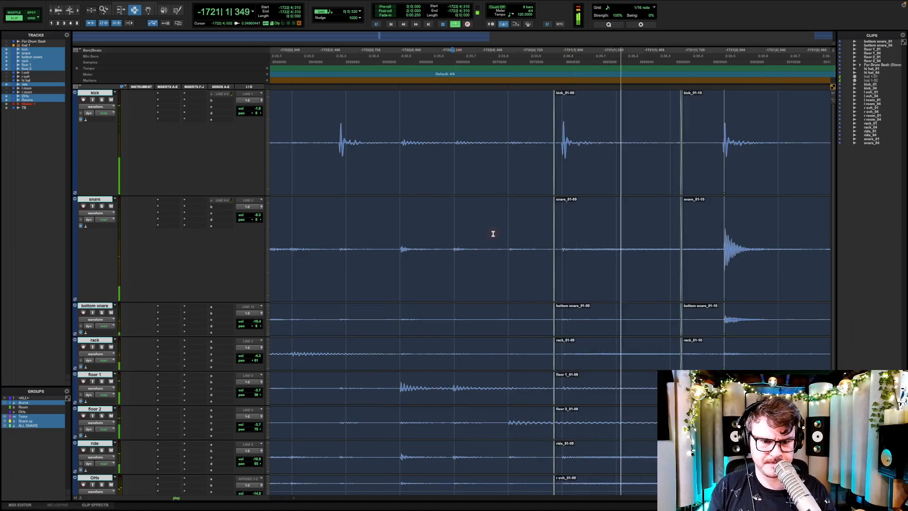
{"action": "key", "text": "r"}
{"action": "key", "text": "r"}
{"action": "key", "text": "space"}
{"action": "left_click", "coordinate": [445, 229]}
{"action": "key", "text": "space"}
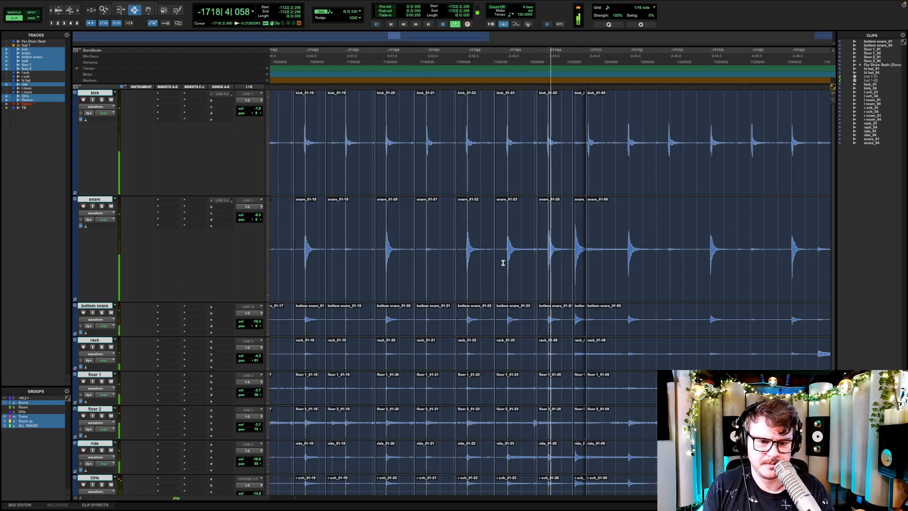
Replay the drums from just after the snare at bar -1718 beat 2.
{"action": "left_click", "coordinate": [470, 157]}
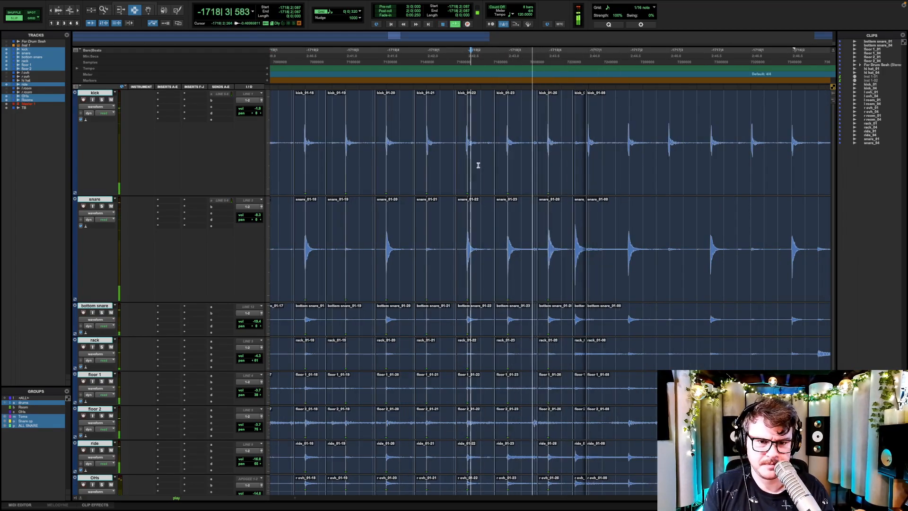
{"action": "left_click", "coordinate": [478, 166]}
{"action": "key", "text": "space"}
{"action": "left_click", "coordinate": [479, 165]}
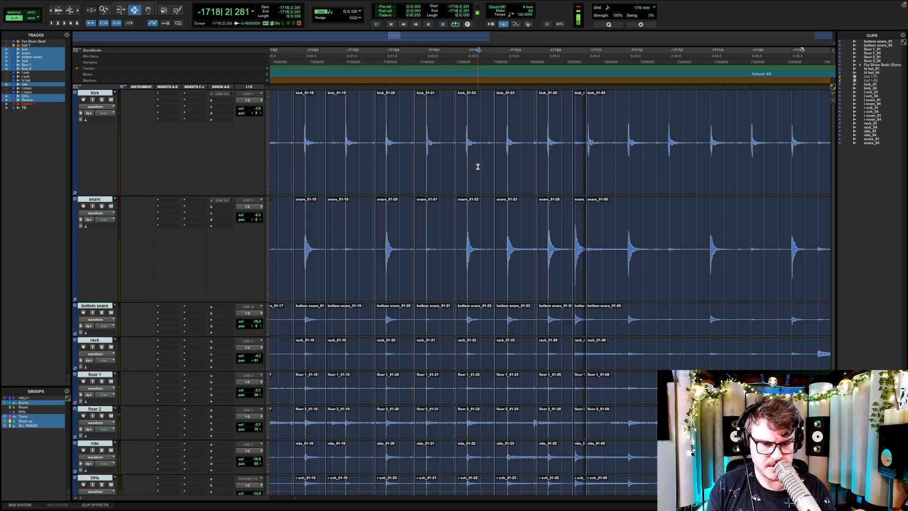
Delete the crossfade at the start of the clip holding the bar -1718 beat 2 snare, across the drum tracks.
{"action": "double_click", "coordinate": [478, 166]}
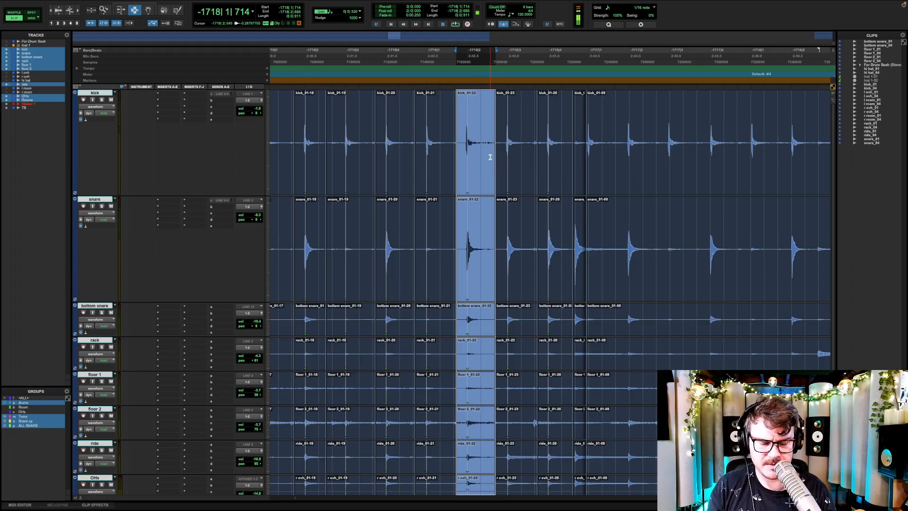
{"action": "key", "text": "t"}
{"action": "key", "text": "t"}
{"action": "key", "text": "t"}
{"action": "left_click", "coordinate": [548, 165]}
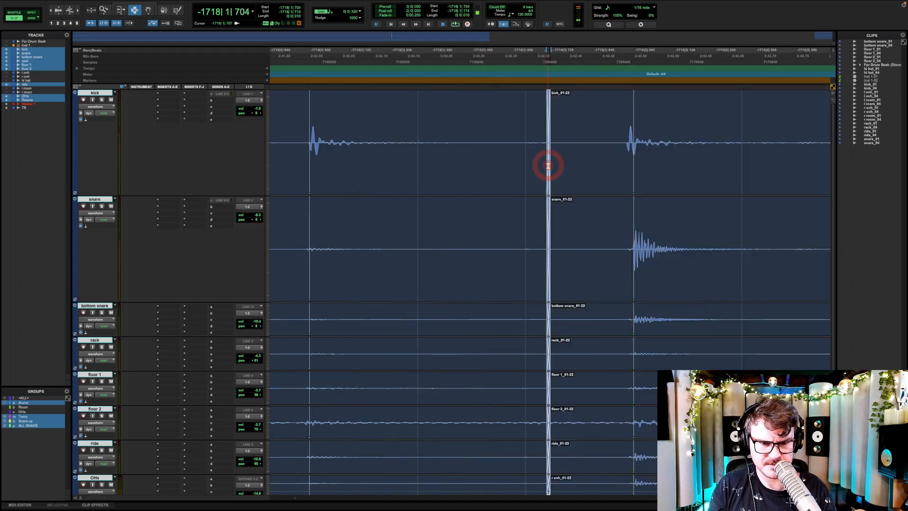
{"action": "key", "text": "Delete"}
Remove the crossfade at the end of the bar -1718 beat 2 snare clip and audition its tail.
{"action": "scroll", "coordinate": [684, 183], "scroll_direction": "right", "scroll_amount": 3}
{"action": "key", "text": "r"}
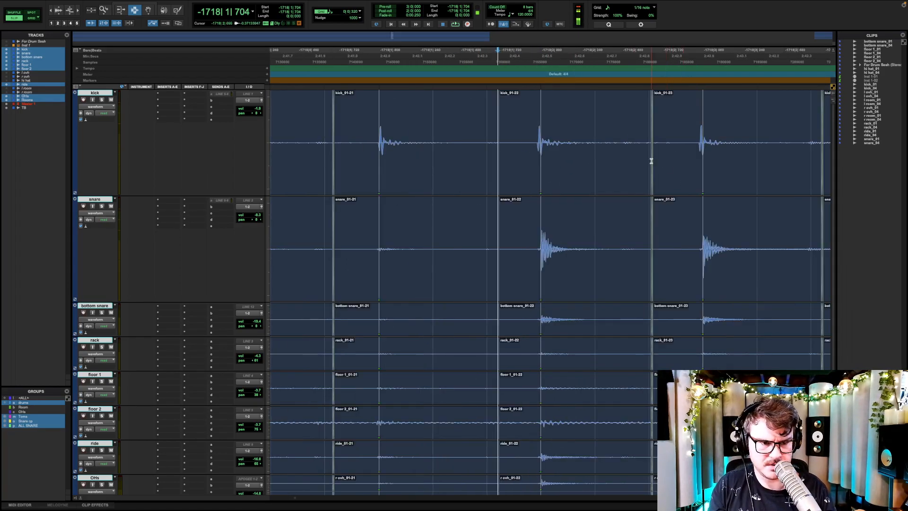
{"action": "left_click", "coordinate": [651, 161], "text": "shift"}
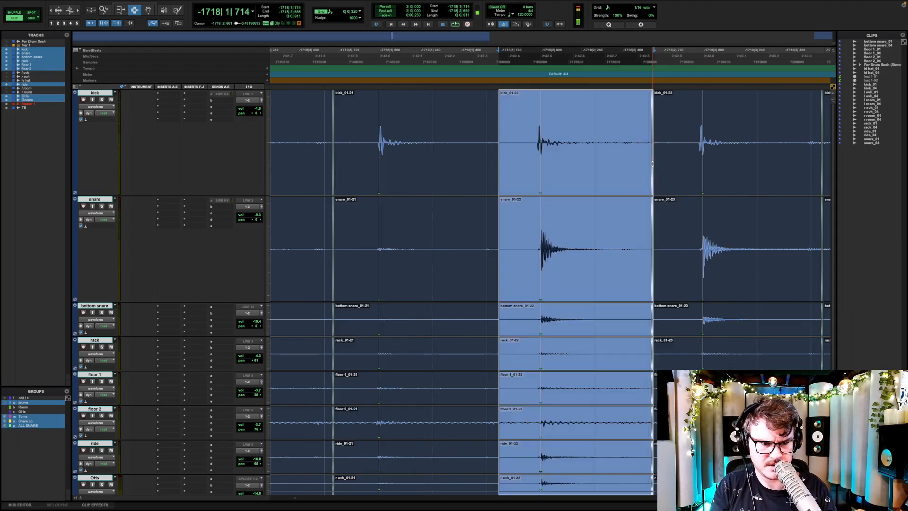
{"action": "left_click", "coordinate": [652, 163]}
{"action": "left_click", "coordinate": [603, 148]}
{"action": "key", "text": "space"}
{"action": "key", "text": "space"}
{"action": "scroll", "coordinate": [569, 284], "scroll_direction": "down", "scroll_amount": 5}
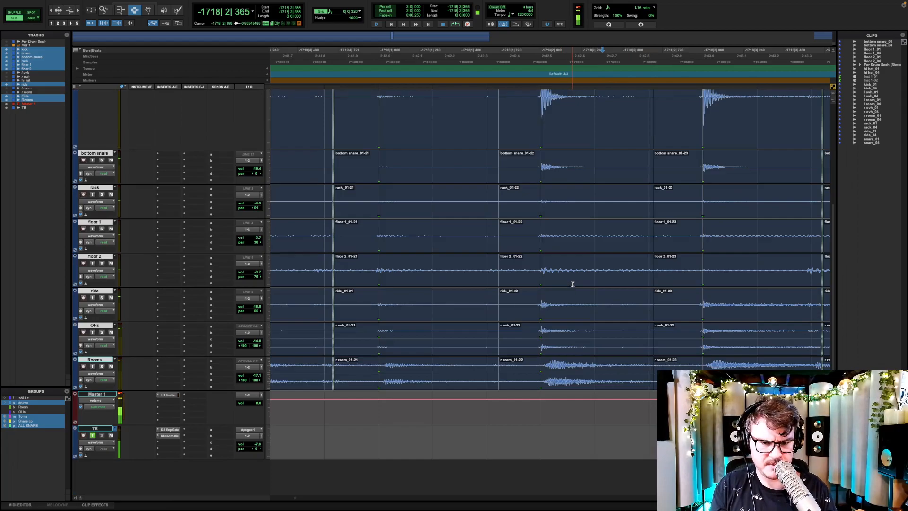
Audition the snare tail after bar -1718 beat 2 and split all the drum tracks at -1718|2|476.
{"action": "left_click", "coordinate": [581, 267]}
{"action": "key", "text": "space"}
{"action": "left_click", "coordinate": [603, 271]}
{"action": "key", "text": "space"}
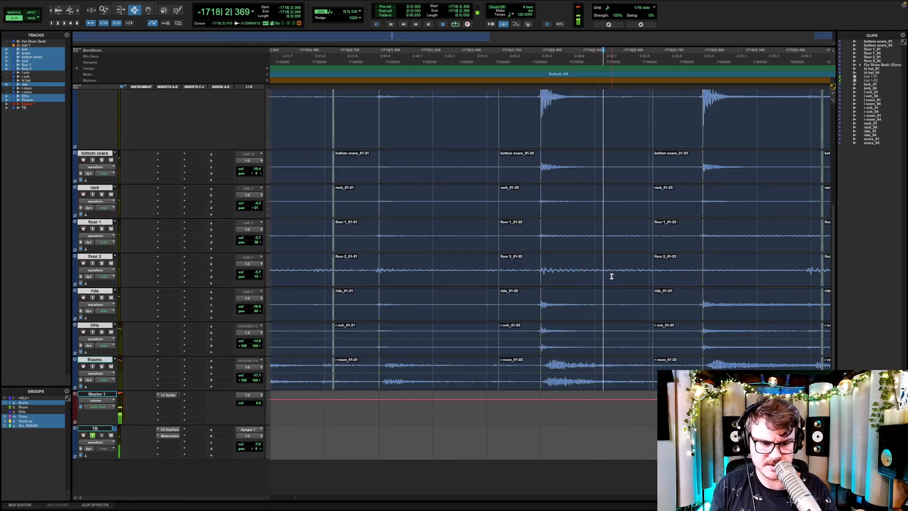
{"action": "left_click", "coordinate": [575, 269]}
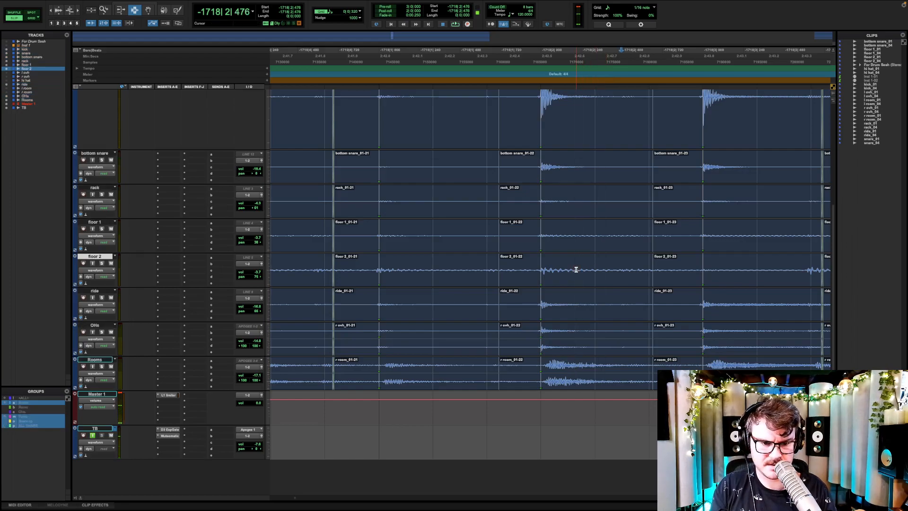
{"action": "left_click", "coordinate": [624, 230]}
{"action": "key", "text": "ctrl+e"}
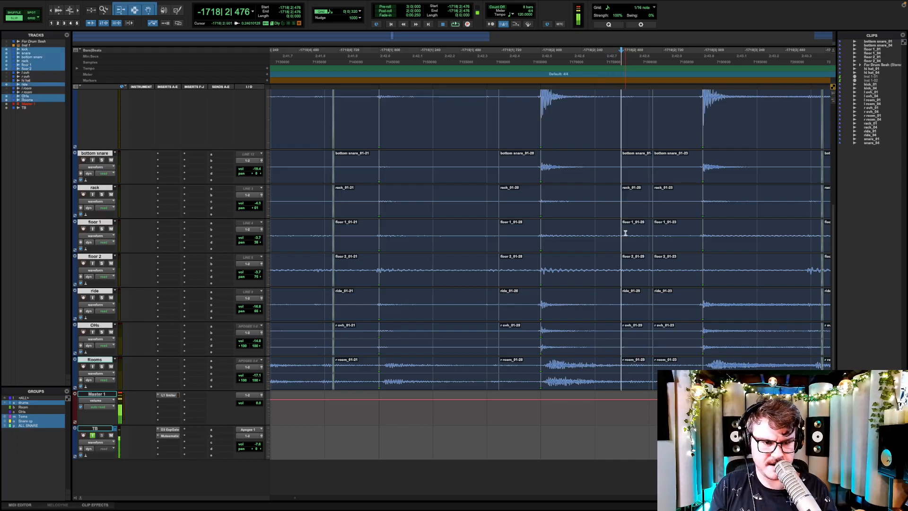
Play the newly split drums across the bar -1718 beat 2 snare, starting from -1718|1|873.
{"action": "left_click", "coordinate": [628, 242]}
{"action": "key", "text": "F7"}
{"action": "left_click", "coordinate": [526, 128]}
{"action": "key", "text": "space"}
{"action": "key", "text": "space"}
{"action": "scroll", "coordinate": [587, 160], "scroll_direction": "up", "scroll_amount": 5}
{"action": "key", "text": "F6+F7"}
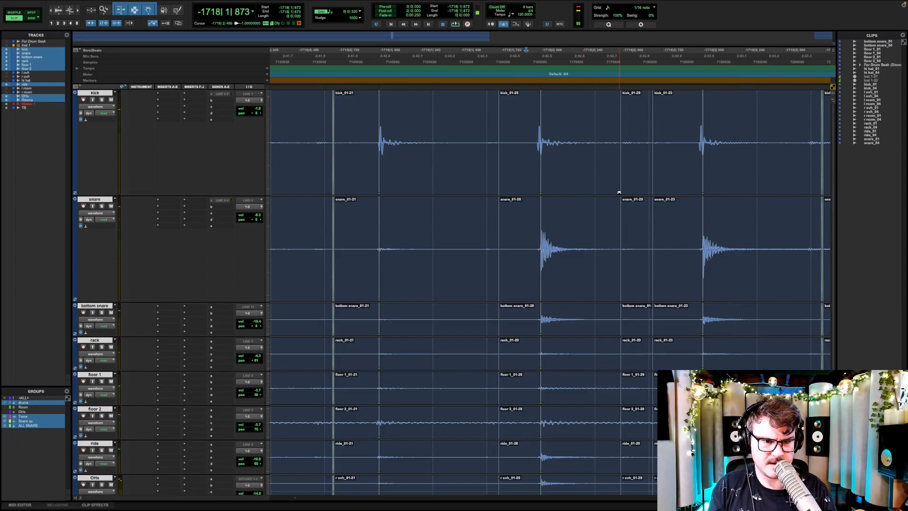
Set the grid value to 0|0|160 and replay the drums from -1718|1|873.
{"action": "left_click", "coordinate": [333, 12]}
{"action": "left_click", "coordinate": [335, 19]}
{"action": "key", "text": "space"}
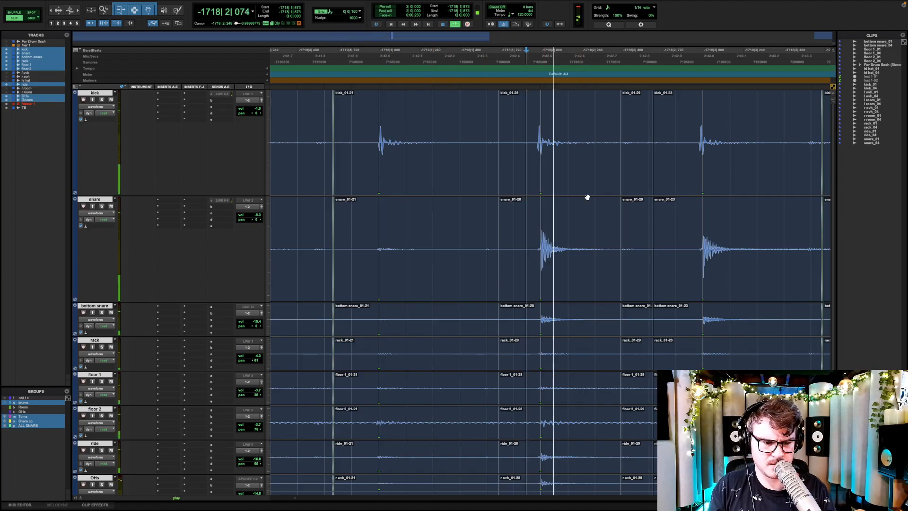
{"action": "key", "text": "space"}
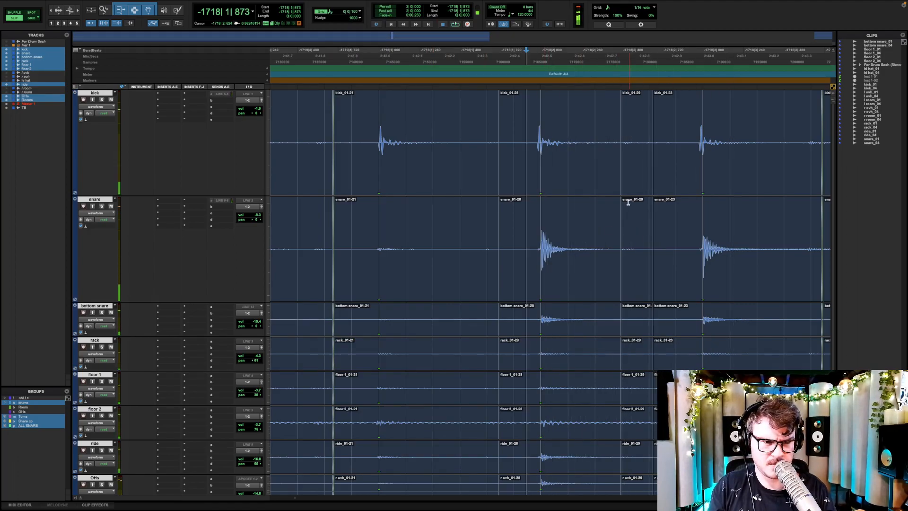
Slide the short split-off tail clip later across the drum tracks, leaving a gap after the beat 2 snare, and play the passage.
{"action": "left_click", "coordinate": [632, 179]}
{"action": "mouse_move", "coordinate": [633, 180]}
{"action": "left_mouse_down"}
{"action": "mouse_move", "coordinate": [656, 181]}
{"action": "mouse_move", "coordinate": [649, 183]}
{"action": "left_mouse_up"}
{"action": "left_click", "coordinate": [504, 149]}
{"action": "key", "text": "space"}
{"action": "key", "text": "space"}
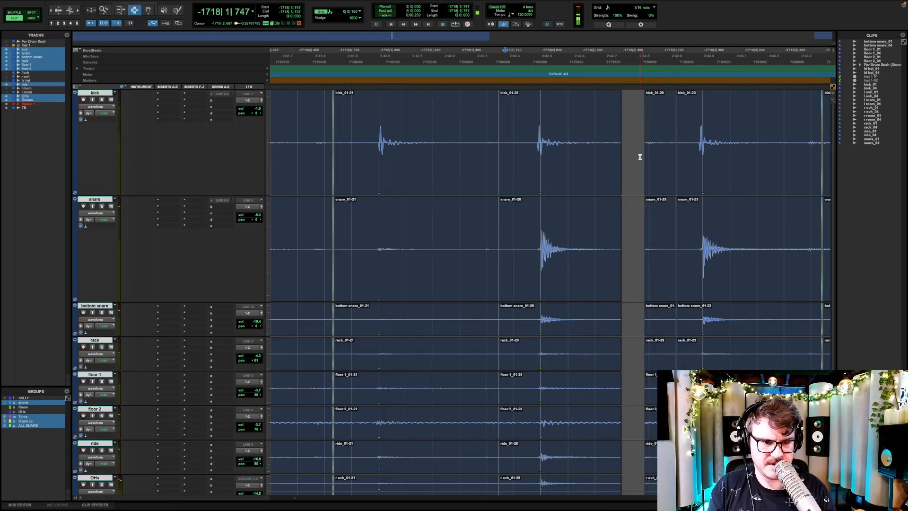
Split all the drum tracks at -1718|1|941, just ahead of the kick and snare hit on beat 2.
{"action": "left_click", "coordinate": [534, 140]}
{"action": "left_click", "coordinate": [520, 141]}
{"action": "key", "text": "Tab"}
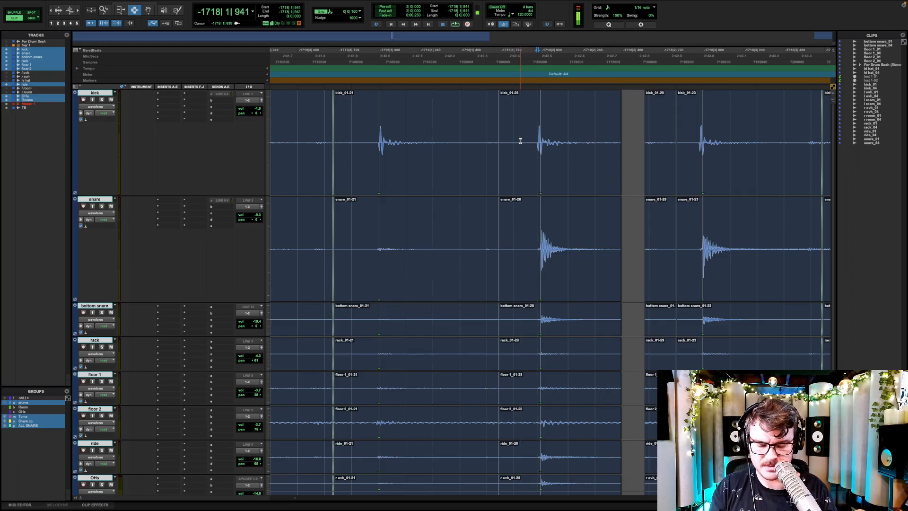
{"action": "key", "text": "ctrl+shift+g"}
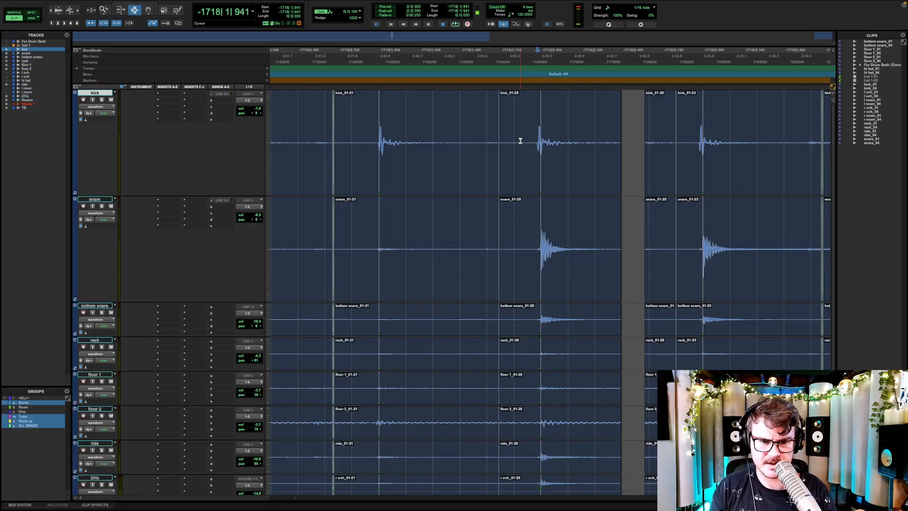
{"action": "left_click", "coordinate": [520, 141], "text": "shift"}
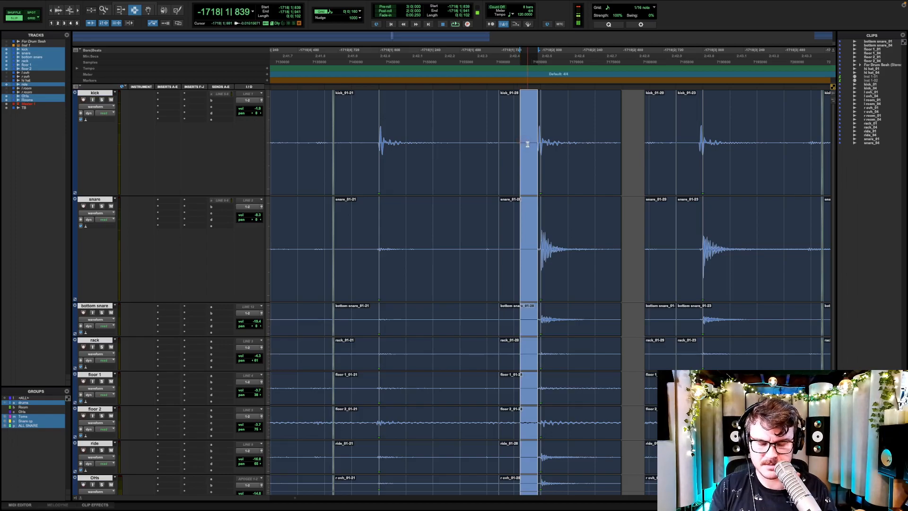
{"action": "key", "text": "Tab"}
{"action": "key", "text": "b"}
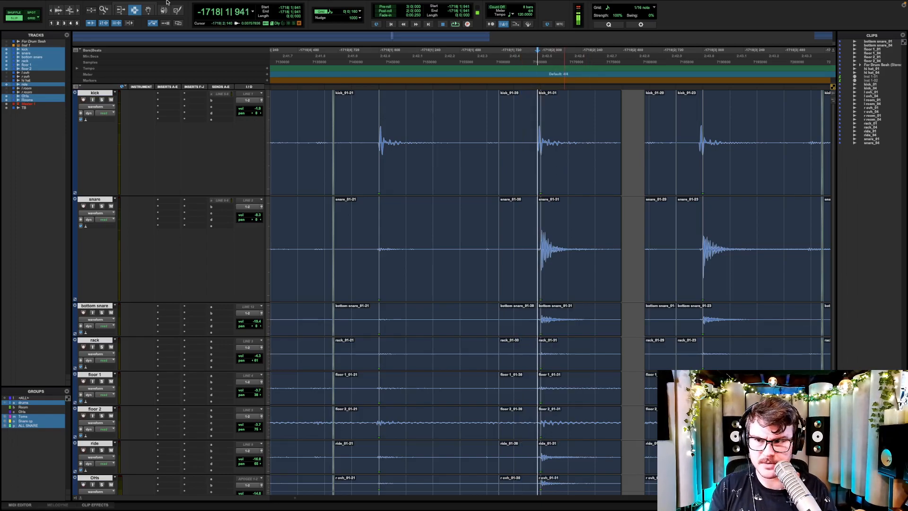
Time-stretch the end of the beat 2 snare clip to -1718|2|638 across the drum tracks to fill the gap, and audition it.
{"action": "right_click", "coordinate": [121, 10]}
{"action": "left_click", "coordinate": [126, 27]}
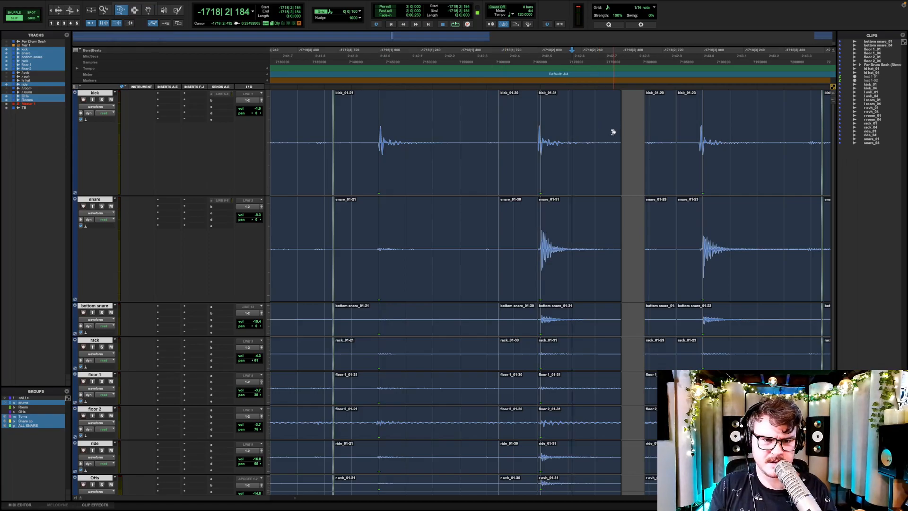
{"action": "left_click_drag", "start_coordinate": [616, 136], "coordinate": [649, 146]}
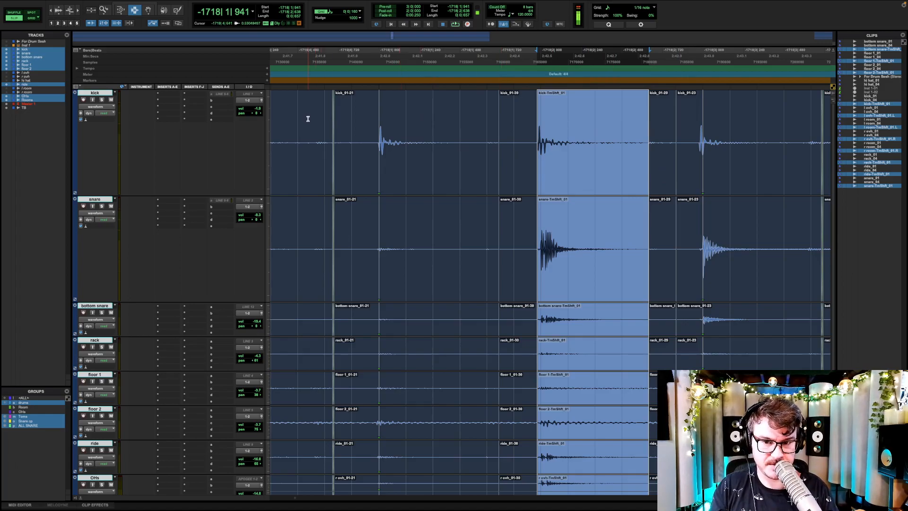
{"action": "left_click", "coordinate": [333, 124]}
{"action": "key", "text": "space"}
{"action": "key", "text": "space"}
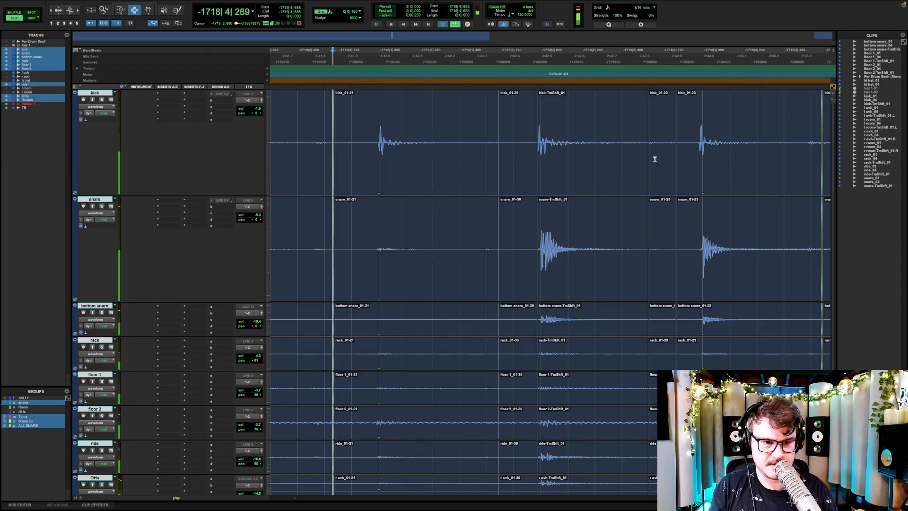
Extend the start of the short tail clip after the stretched snare earlier, to about -1718|2|500, auditioning the transition.
{"action": "key", "text": "F6"}
{"action": "left_click_drag", "start_coordinate": [652, 159], "coordinate": [642, 159]}
{"action": "key", "text": "F7"}
{"action": "key", "text": "space"}
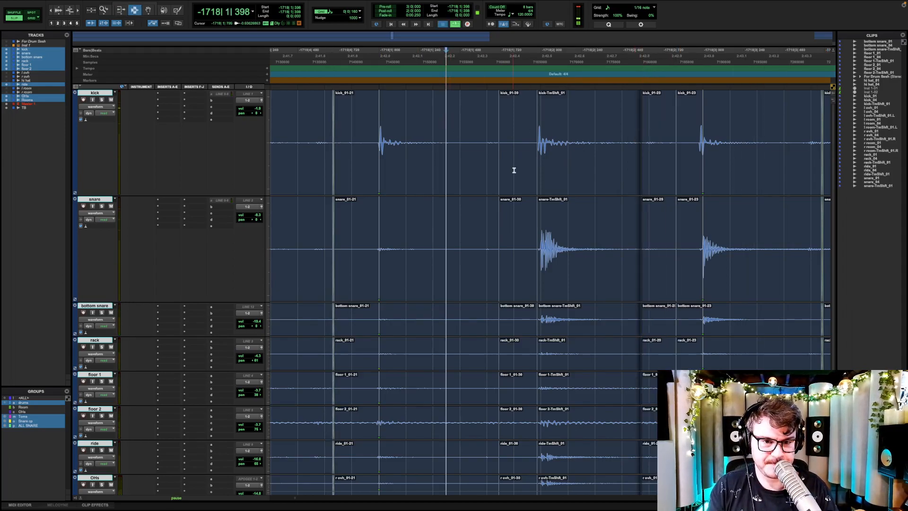
{"action": "key", "text": "F6"}
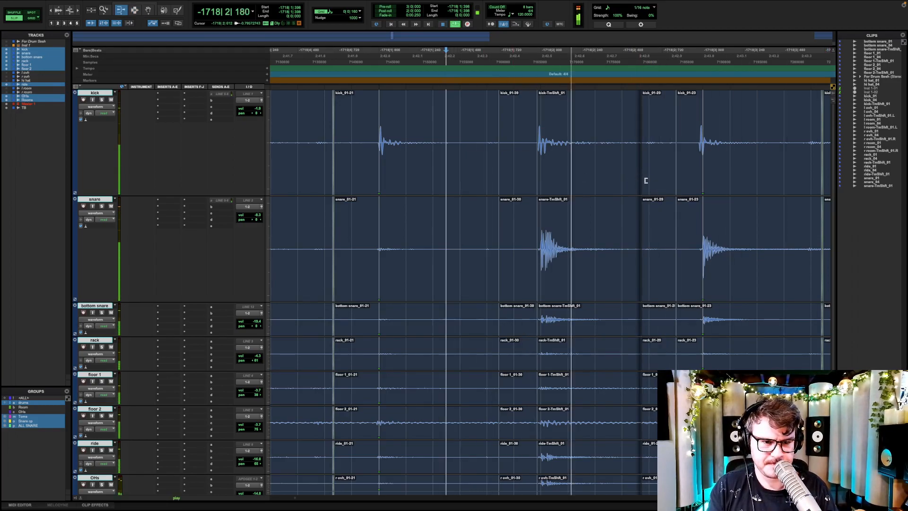
{"action": "key", "text": "space"}
{"action": "left_click_drag", "start_coordinate": [647, 179], "coordinate": [625, 163]}
{"action": "key", "text": "F7"}
{"action": "left_click", "coordinate": [530, 159]}
{"action": "key", "text": "space"}
{"action": "key", "text": "space"}
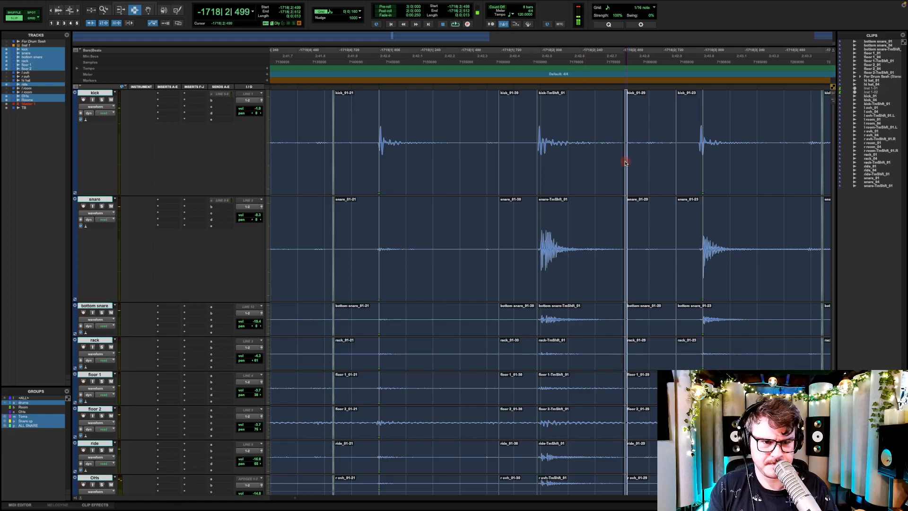
Crossfade every drum edit from -1718|1|491 to -1718|2|896, adjusting the bounds of the invalid fades.
{"action": "left_click_drag", "start_coordinate": [692, 159], "coordinate": [461, 131]}
{"action": "key", "text": "f"}
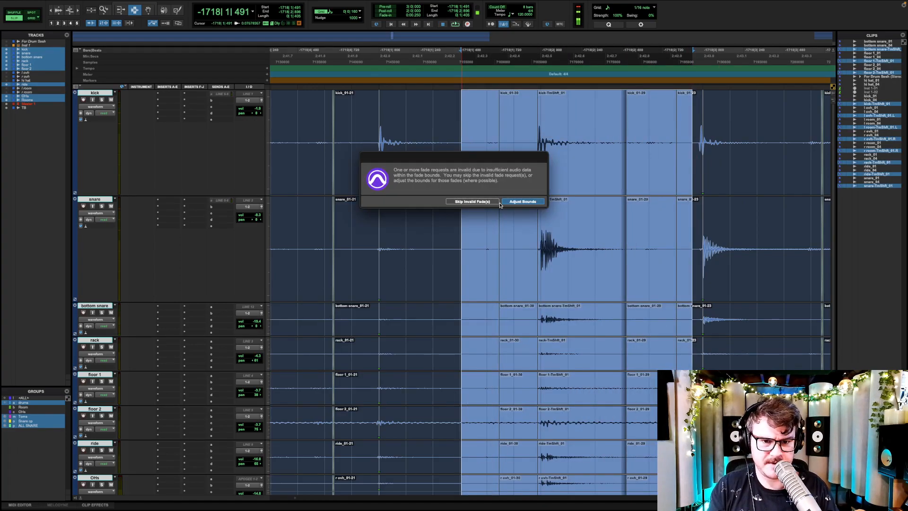
{"action": "left_click", "coordinate": [521, 201]}
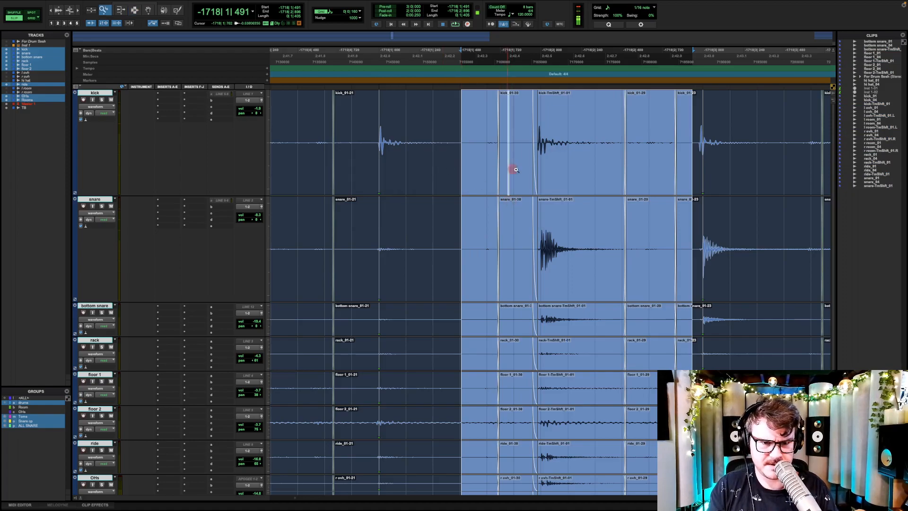
Delete the crossfade in front of the stretched snare clip's attack across the drum tracks.
{"action": "left_click_drag", "start_coordinate": [506, 168], "coordinate": [547, 178]}
{"action": "left_click", "coordinate": [609, 178]}
{"action": "key", "text": "Delete"}
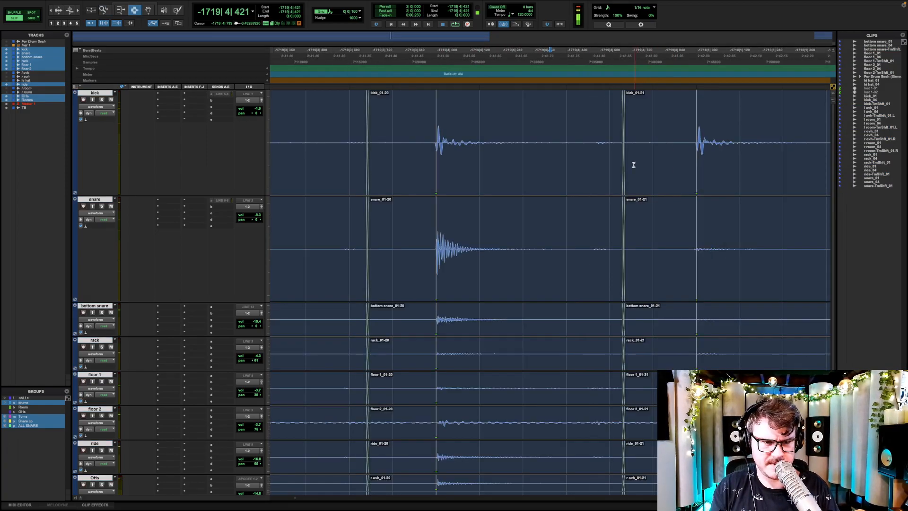
Try a wider crossfade from -1719|4|658 to -1719|4|720 on the edit before bar -1718, and play through it.
{"action": "left_click", "coordinate": [622, 157]}
{"action": "left_click_drag", "start_coordinate": [617, 159], "coordinate": [614, 159]}
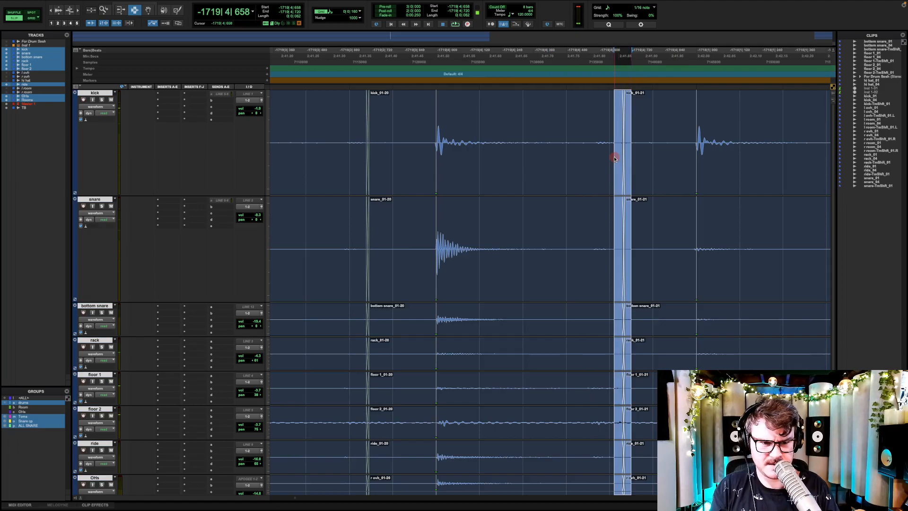
{"action": "scroll", "coordinate": [566, 198], "scroll_direction": "down", "scroll_amount": 3}
{"action": "left_click", "coordinate": [413, 152]}
{"action": "key", "text": "space"}
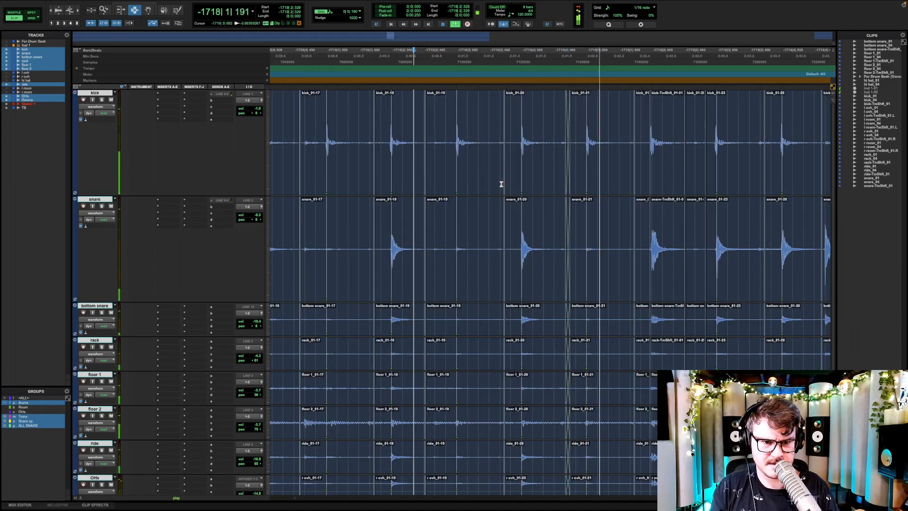
{"action": "key", "text": "space"}
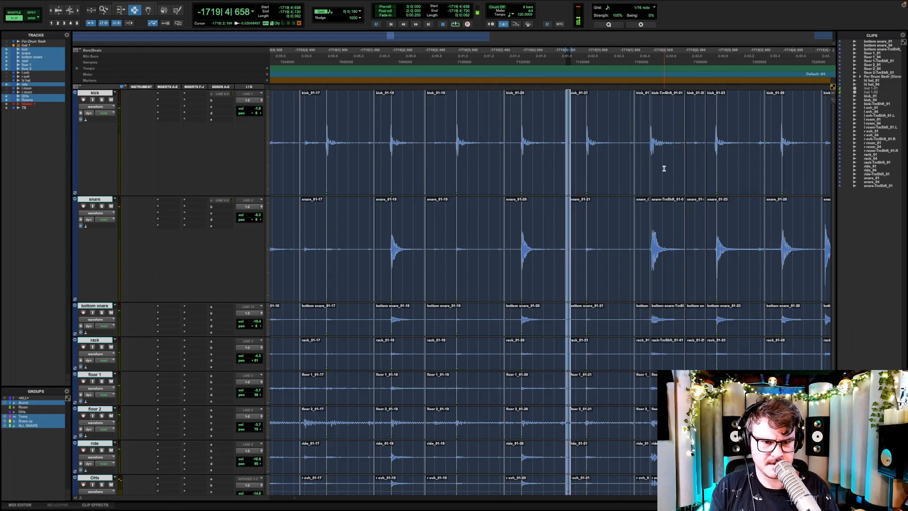
Try a wider crossfade from -1718|2|476 to -1718|2|511 at the end of the stretched snare clip, and audition it.
{"action": "key", "text": "F5"}
{"action": "left_click_drag", "start_coordinate": [678, 151], "coordinate": [700, 149]}
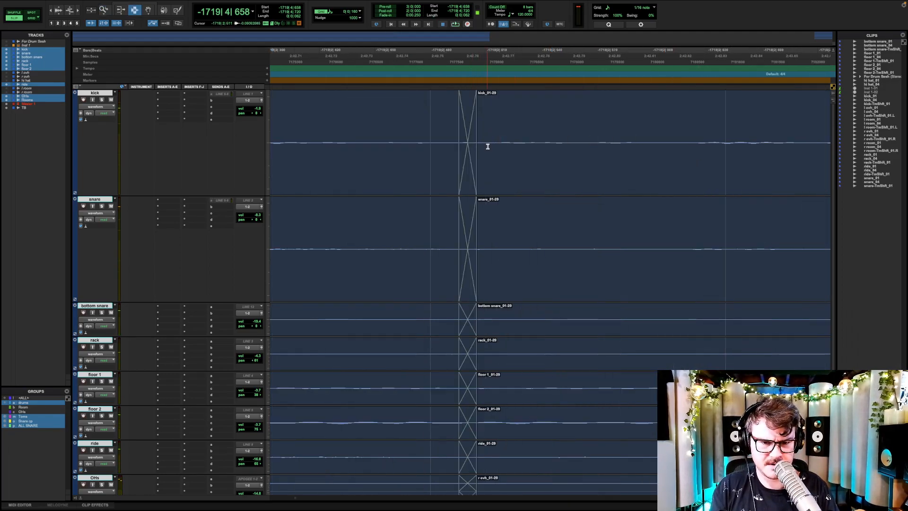
{"action": "left_click_drag", "start_coordinate": [487, 146], "coordinate": [423, 144]}
{"action": "key", "text": "f"}
{"action": "key", "text": "r"}
{"action": "key", "text": "r"}
{"action": "key", "text": "r"}
{"action": "key", "text": "r"}
{"action": "left_click", "coordinate": [421, 140]}
{"action": "key", "text": "space"}
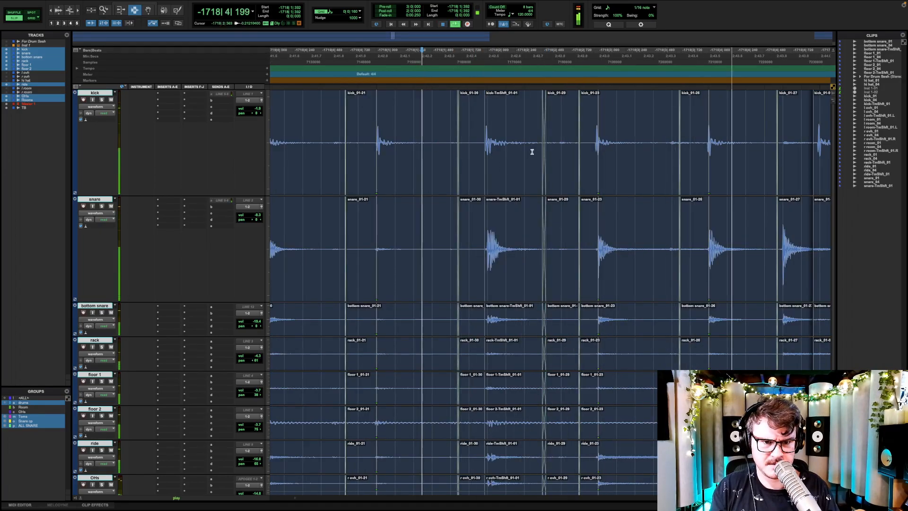
Try an even longer crossfade between the stretched snare clip and the tail clip, and play it.
{"action": "key", "text": "space"}
{"action": "left_click_drag", "start_coordinate": [549, 152], "coordinate": [536, 152]}
{"action": "key", "text": "f"}
{"action": "key", "text": "space"}
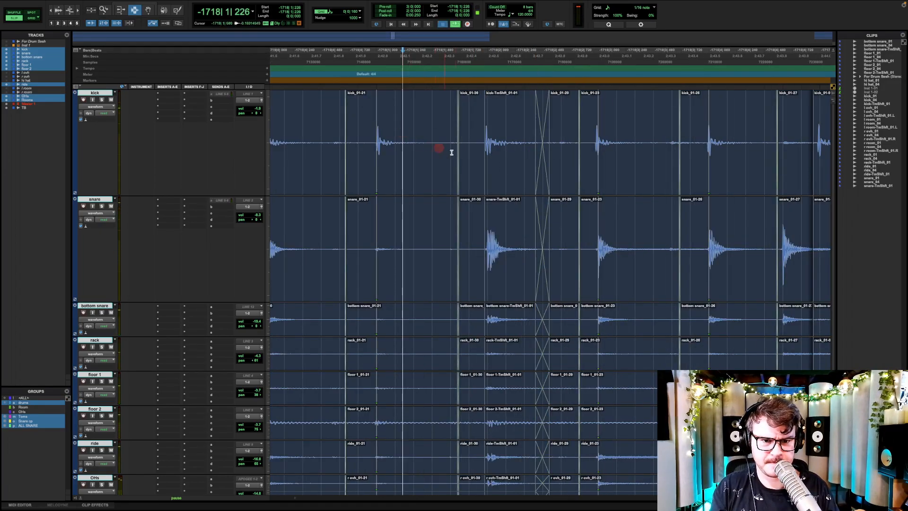
{"action": "key", "text": "space"}
Change the short crossfade at the end of the stretched snare clip to Equal Power across the drum tracks.
{"action": "left_click", "coordinate": [542, 166]}
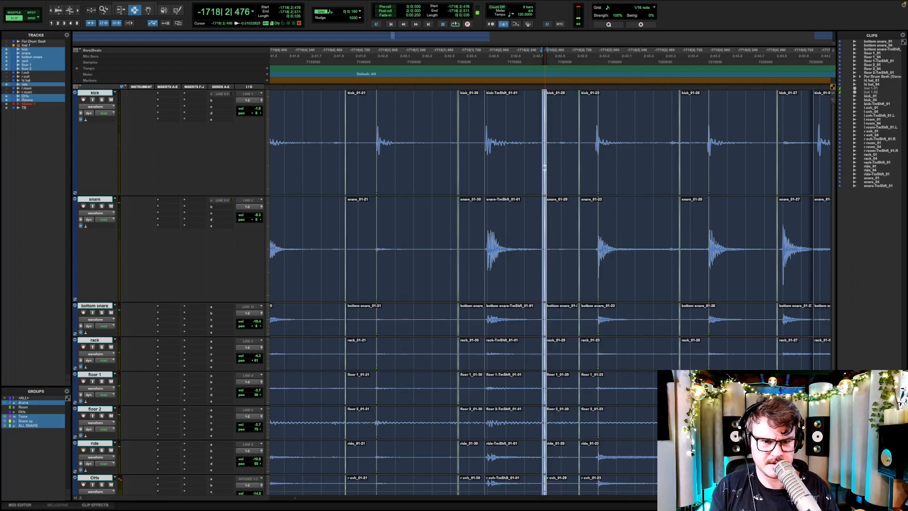
{"action": "double_click", "coordinate": [545, 166]}
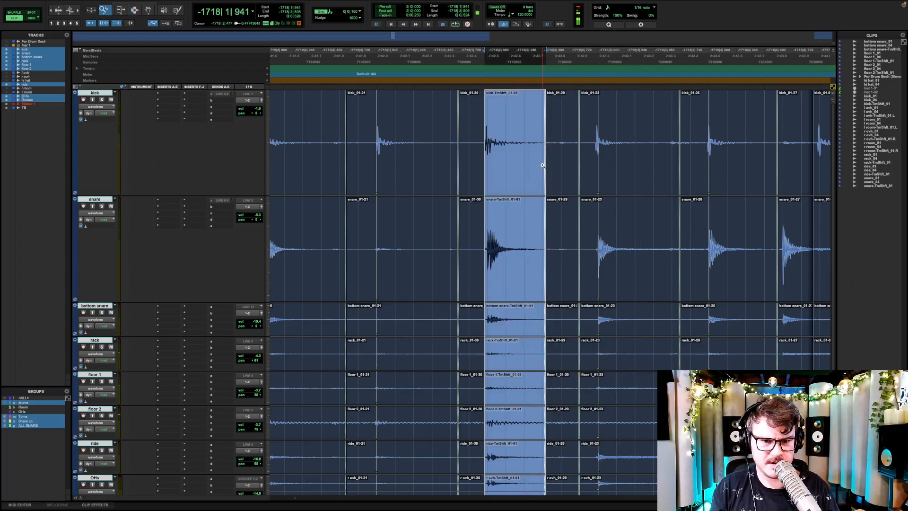
{"action": "left_click", "coordinate": [542, 165]}
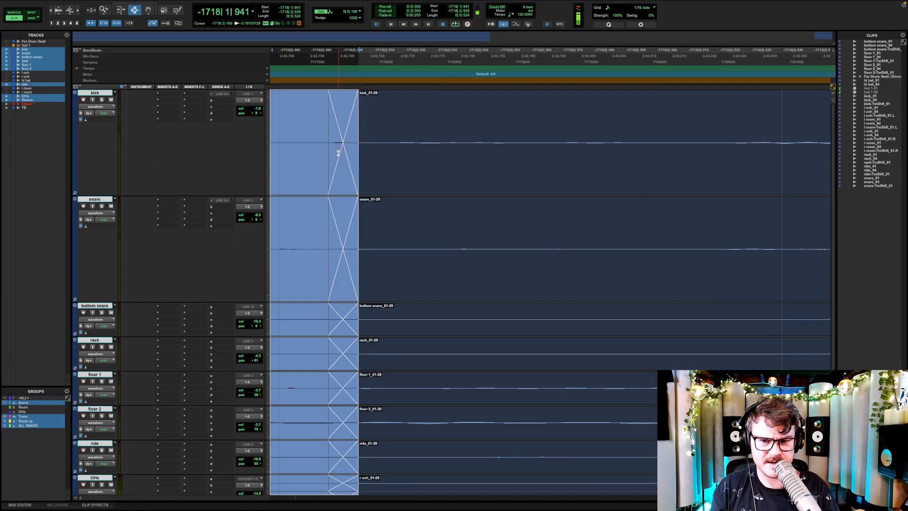
{"action": "double_click", "coordinate": [338, 154]}
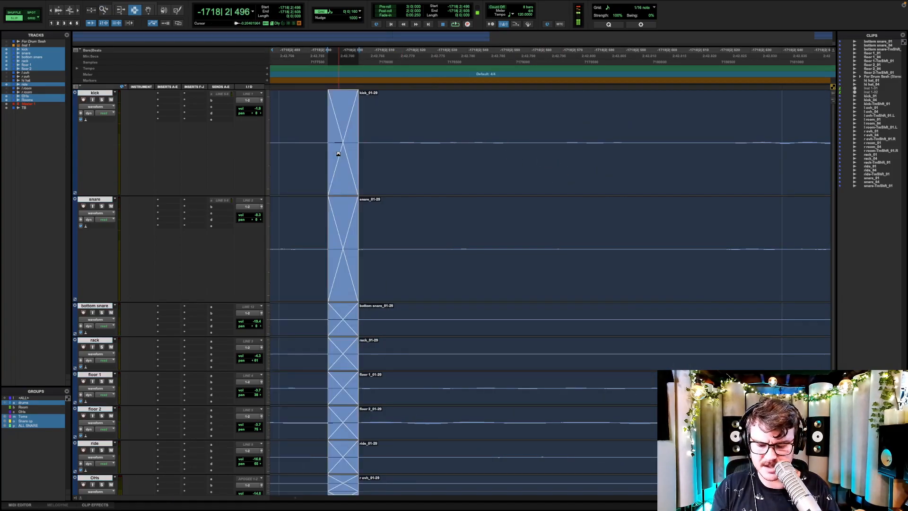
{"action": "key", "text": "super+f"}
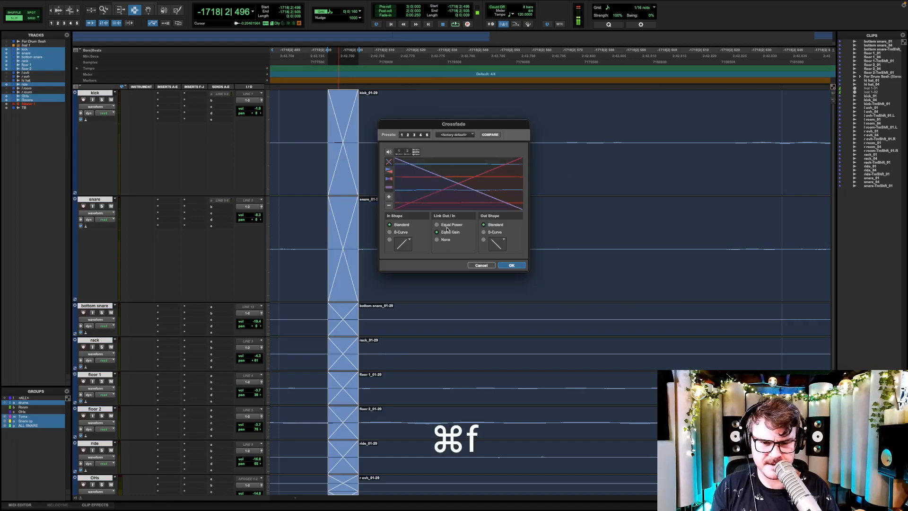
{"action": "left_click", "coordinate": [447, 225]}
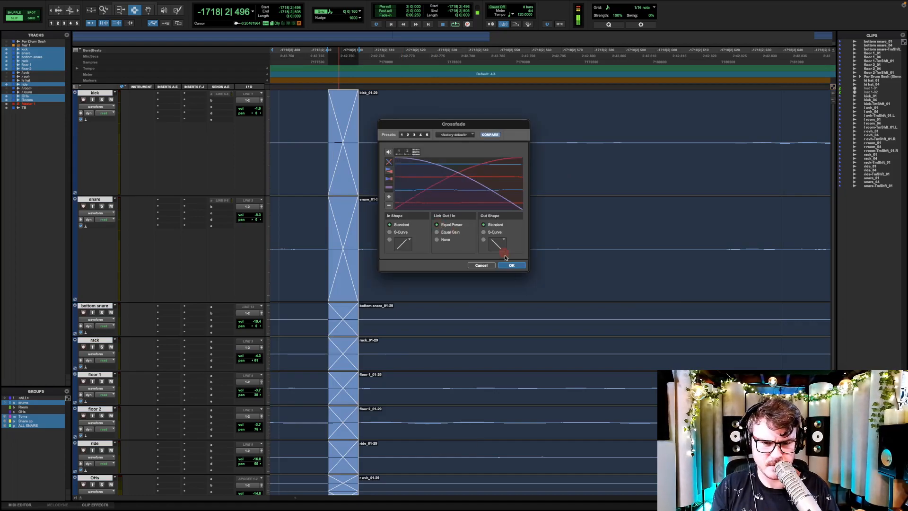
{"action": "left_click", "coordinate": [510, 266]}
Play the drums around the Equal Power crossfade after the bar -1718 beat 2 snare.
{"action": "key", "text": "r"}
{"action": "key", "text": "r"}
{"action": "left_click", "coordinate": [333, 169]}
{"action": "key", "text": "space"}
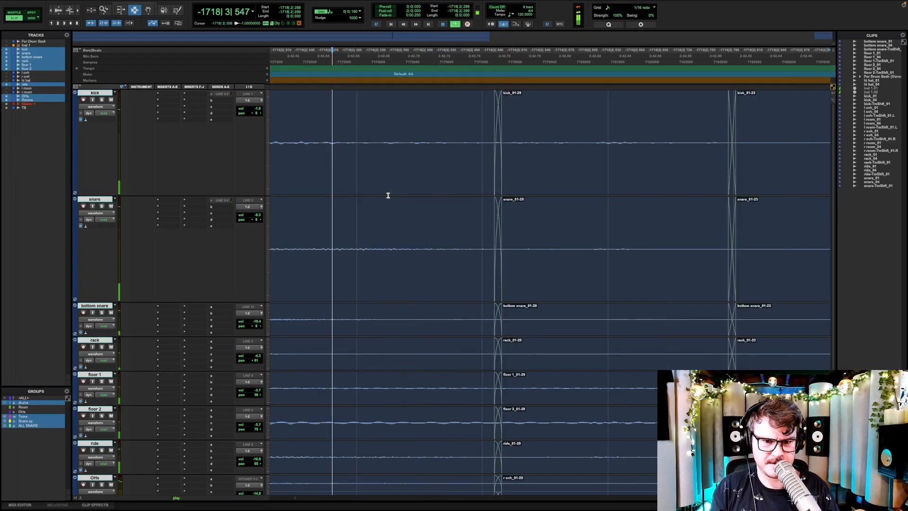
{"action": "key", "text": "r"}
{"action": "key", "text": "r"}
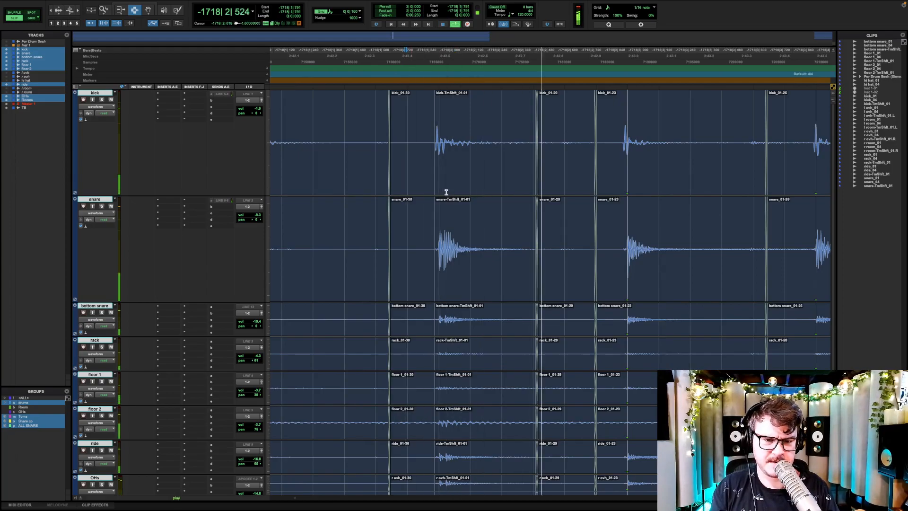
Play the edited drums from around bar -1720 through bar -1718.
{"action": "key", "text": "r"}
{"action": "key", "text": "r"}
{"action": "key", "text": "r"}
{"action": "left_click", "coordinate": [438, 144]}
{"action": "key", "text": "space"}
{"action": "key", "text": "space"}
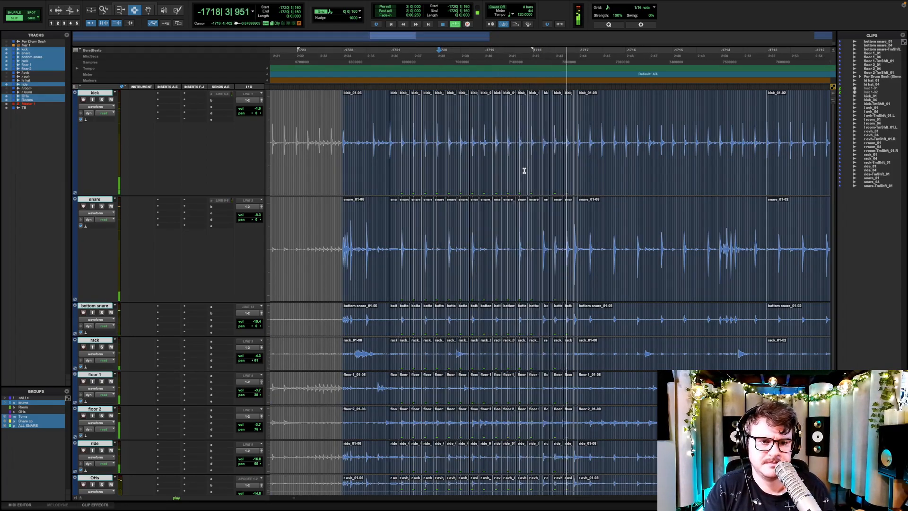
Stop playback and separate all the drum tracks at the attack of the snare hit on bar -1722 beat 3.
{"action": "key", "text": "space"}
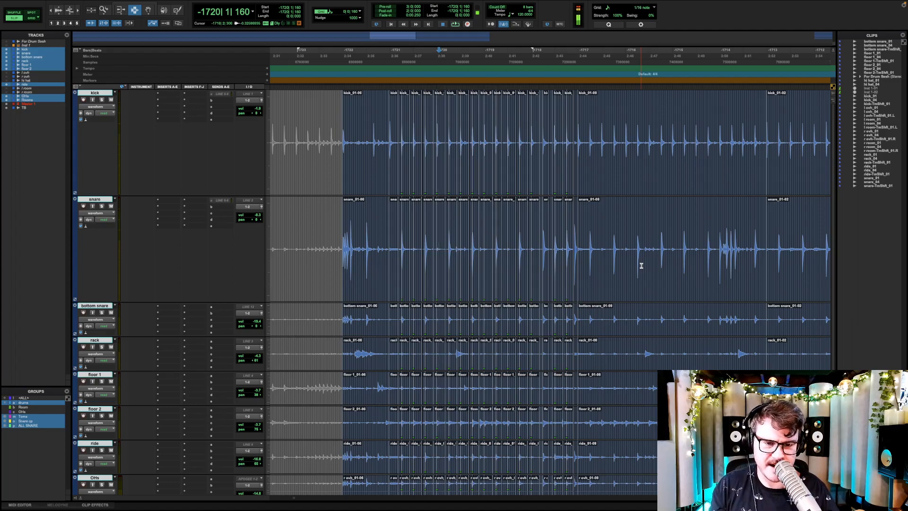
{"action": "left_click_drag", "start_coordinate": [377, 142], "coordinate": [431, 148]}
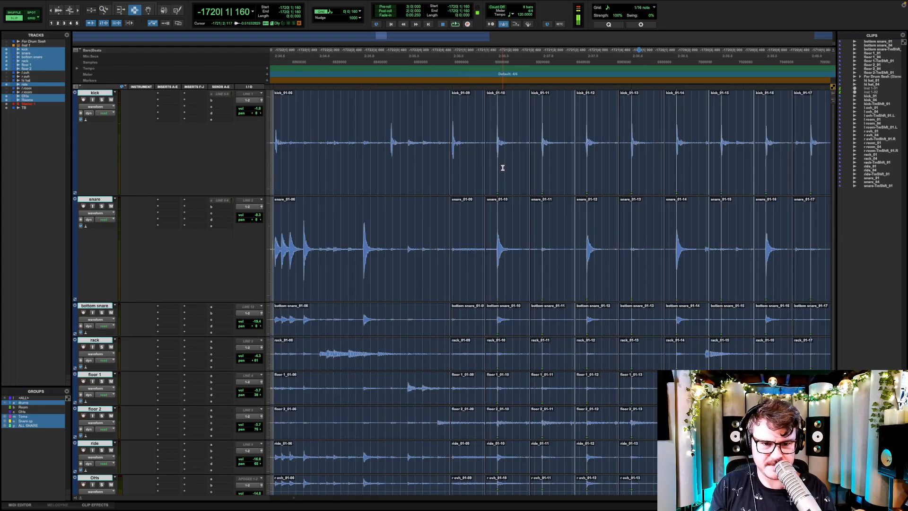
{"action": "key", "text": "r"}
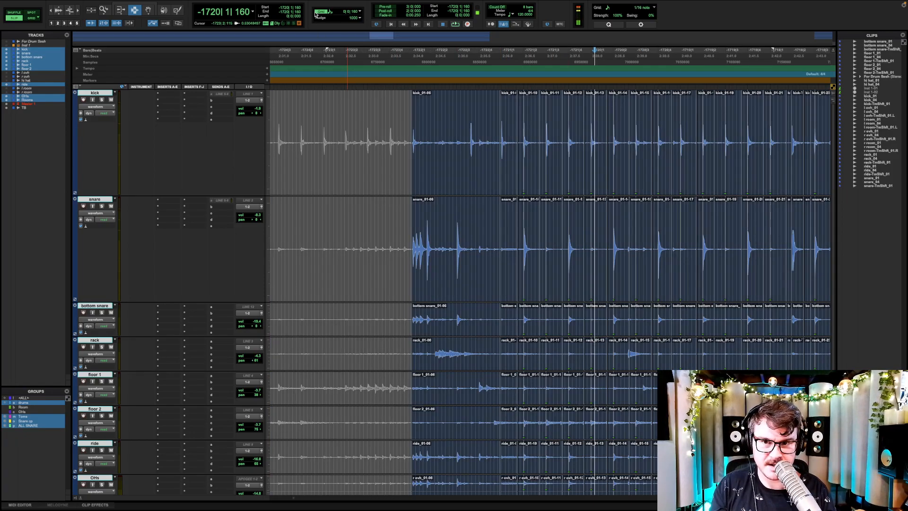
{"action": "left_click", "coordinate": [459, 149]}
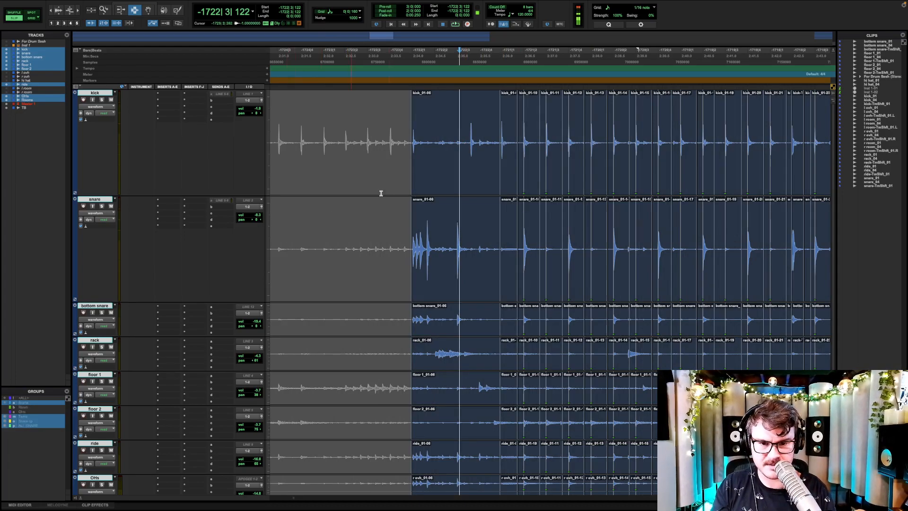
{"action": "left_click", "coordinate": [446, 227]}
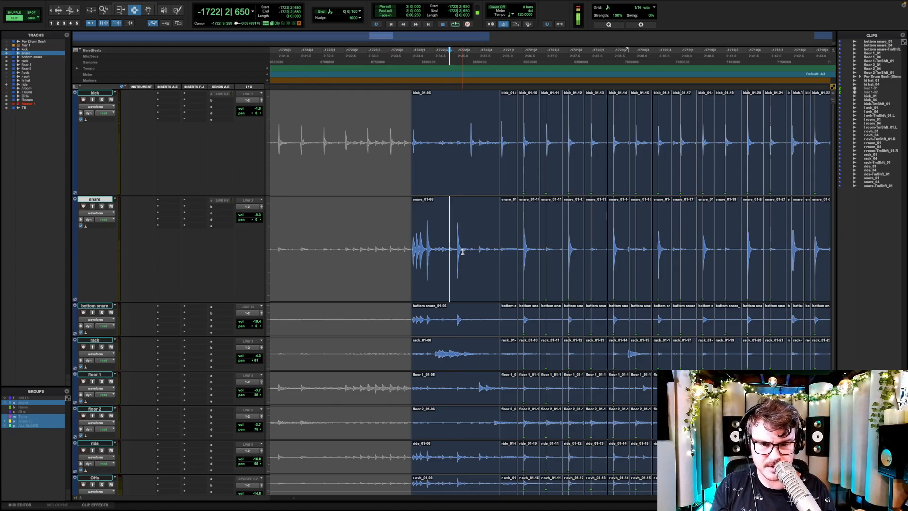
{"action": "key", "text": "t"}
{"action": "key", "text": "t"}
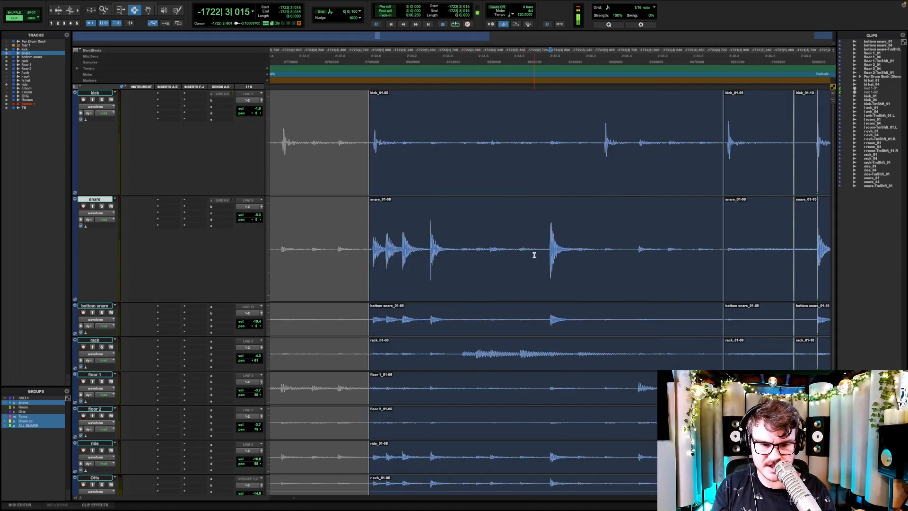
{"action": "left_click", "coordinate": [544, 314]}
{"action": "key", "text": "b"}
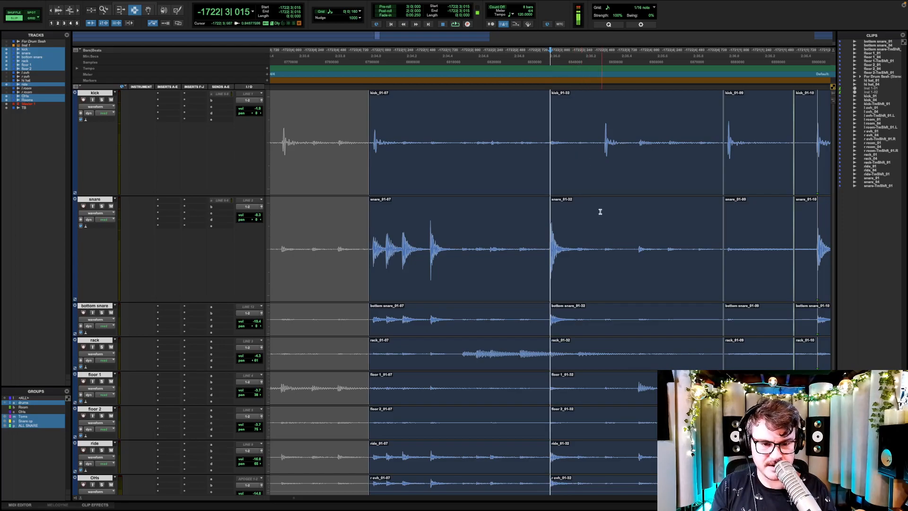
Try smaller grid and nudge values, and return them to 0|0|160 and 1000.
{"action": "left_click", "coordinate": [586, 122]}
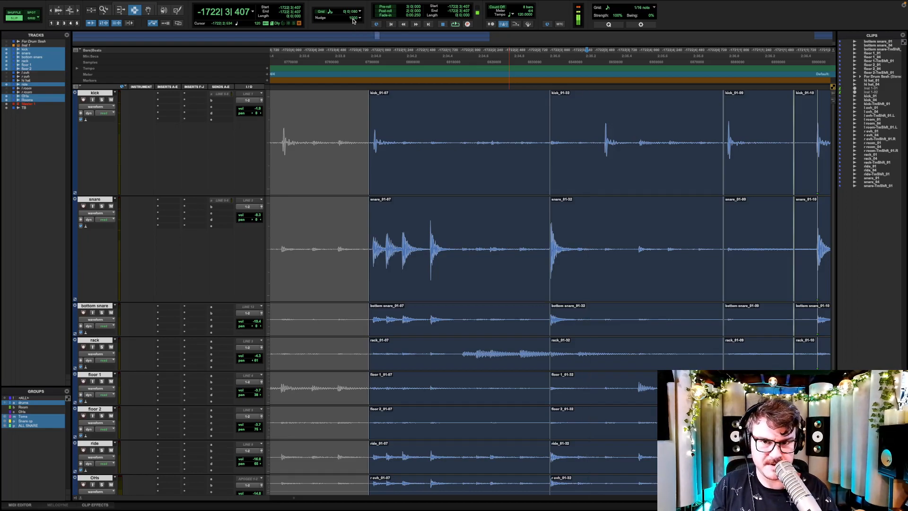
{"action": "key", "text": "ctrl+alt+plus"}
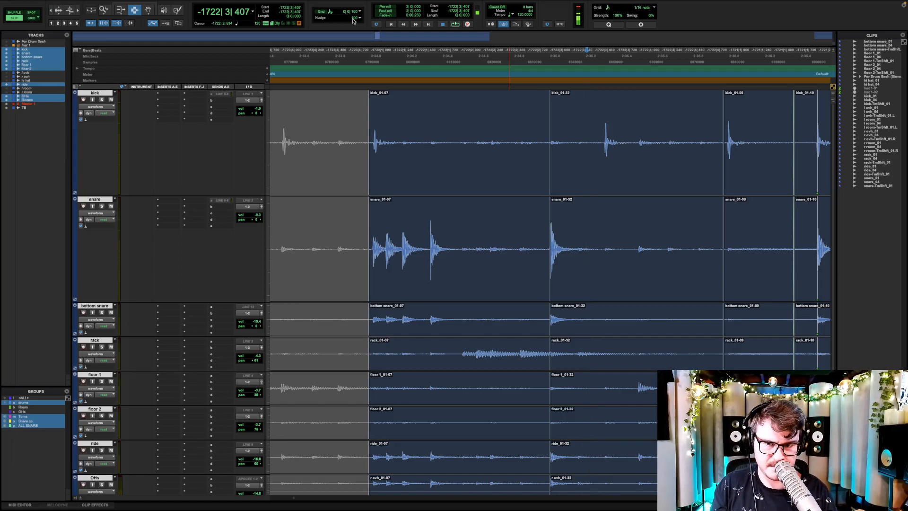
{"action": "key", "text": "alt+super+minus"}
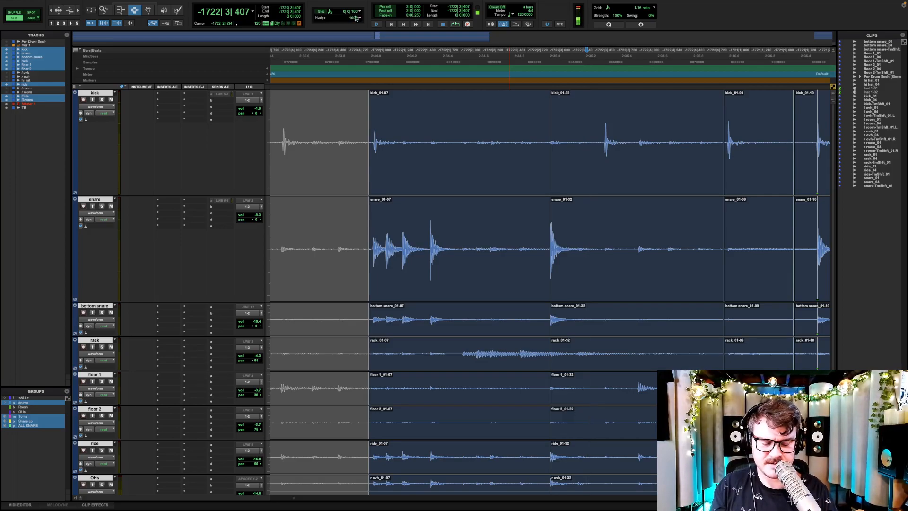
Separate all the drum tracks at the attack of the kick hit that follows the bar -1722 beat 3 snare.
{"action": "left_click", "coordinate": [593, 140]}
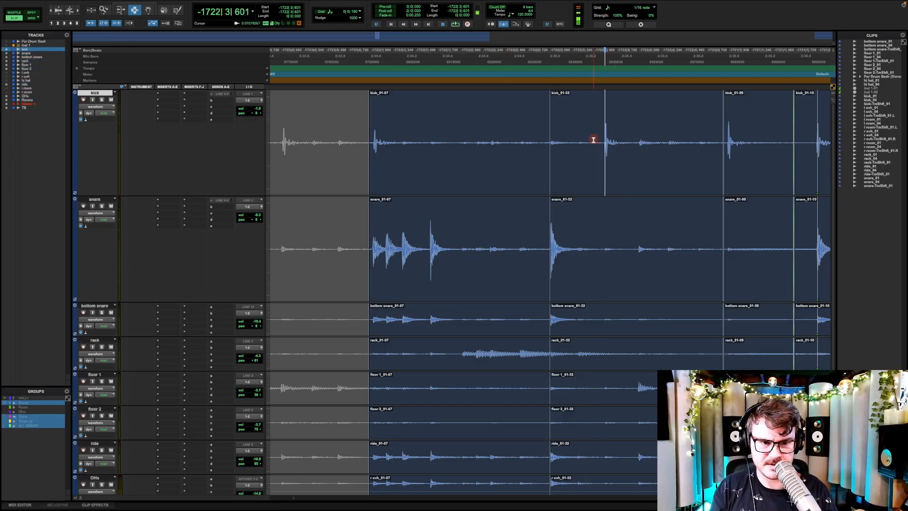
{"action": "left_click", "coordinate": [600, 218], "text": "shift"}
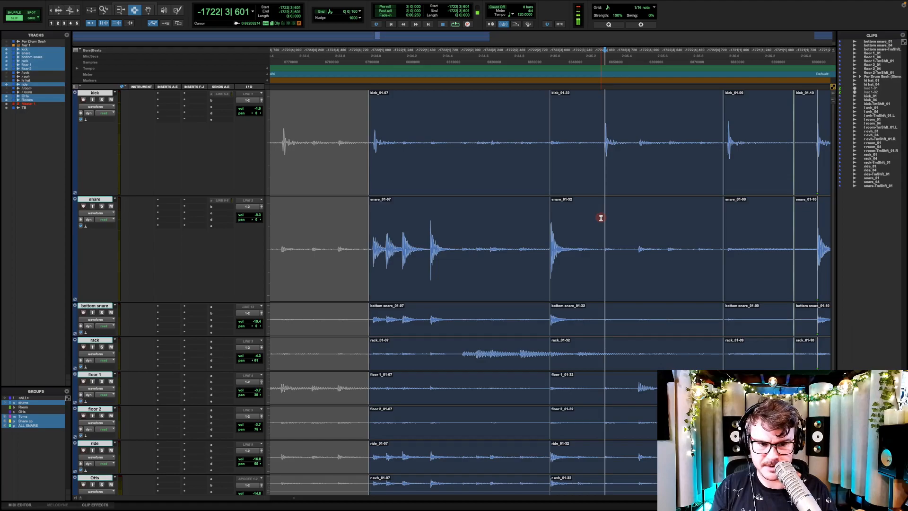
{"action": "key", "text": "b"}
Nudge the isolated snare clip on bar -1722 beat 3 back and forth across all the drum tracks.
{"action": "double_click", "coordinate": [577, 222]}
{"action": "key", "text": "comma"}
{"action": "key", "text": "period"}
{"action": "key", "text": "period"}
{"action": "key", "text": "period"}
{"action": "key", "text": "period"}
{"action": "key", "text": "comma"}
{"action": "key", "text": "comma"}
{"action": "key", "text": "comma"}
{"action": "key", "text": "comma"}
{"action": "key", "text": "comma"}
{"action": "key", "text": "period"}
{"action": "key", "text": "period"}
{"action": "key", "text": "comma"}
{"action": "key", "text": "period"}
{"action": "key", "text": "comma"}
{"action": "key", "text": "period"}
{"action": "key", "text": "comma"}
{"action": "key", "text": "comma"}
{"action": "key", "text": "comma"}
{"action": "key", "text": "period"}
{"action": "key", "text": "period"}
Select across both cuts around the bar -1722 beat 3 snare and heal the separations on all the drum tracks.
{"action": "left_click", "coordinate": [629, 236]}
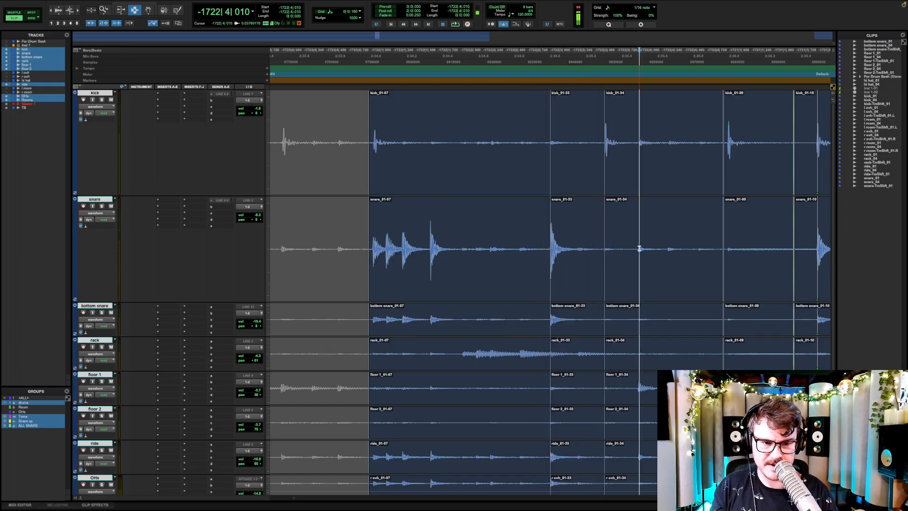
{"action": "left_click_drag", "start_coordinate": [632, 244], "coordinate": [503, 234]}
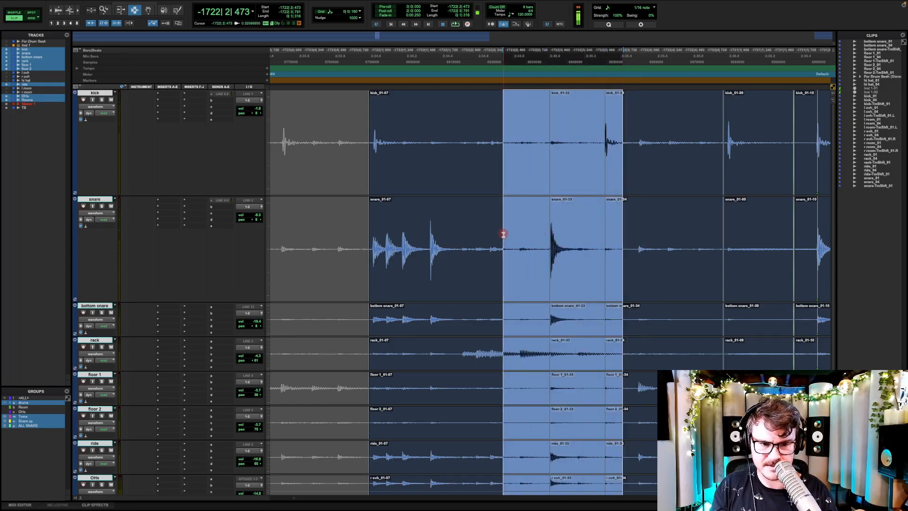
{"action": "key", "text": "super+g"}
{"action": "left_click", "coordinate": [498, 321]}
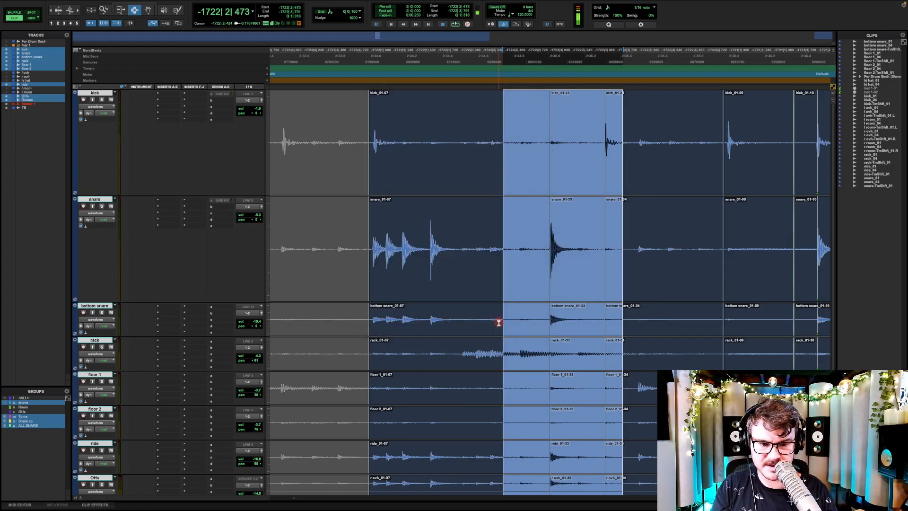
{"action": "key", "text": "super+h"}
{"action": "left_click", "coordinate": [527, 277]}
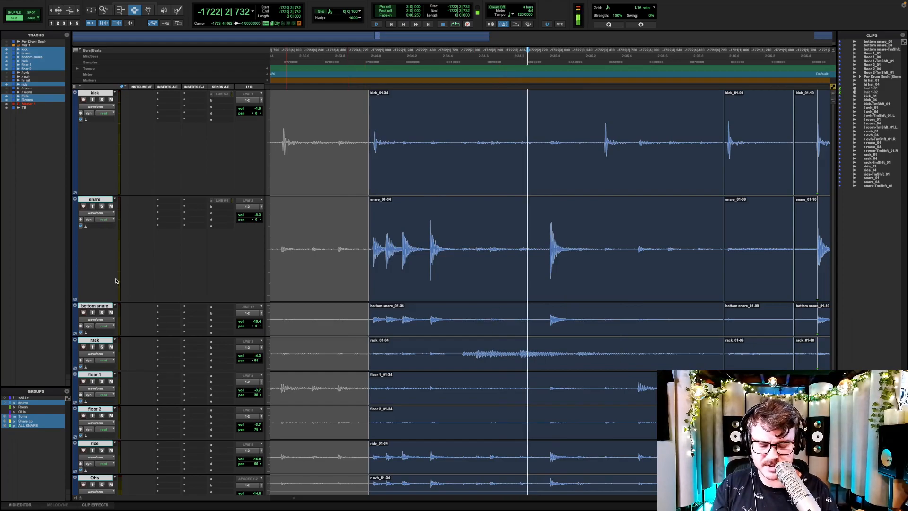
Resize the drum tracks to a uniform medium height so that every track from kick to Rooms fits in view.
{"action": "key", "text": "ctrl+Up"}
{"action": "key", "text": "ctrl+Up"}
{"action": "key", "text": "ctrl+Down"}
{"action": "key", "text": "ctrl+Down"}
{"action": "key", "text": "ctrl+Down"}
{"action": "key", "text": "ctrl+Up"}
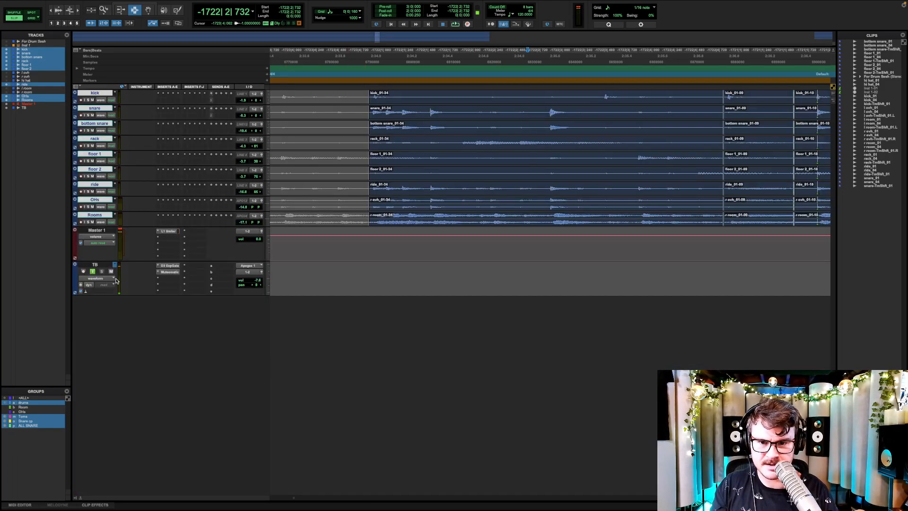
{"action": "key", "text": "ctrl+Up"}
Place the cursor in bar -1722 and examine the edited and unedited drum clips before and after the quantized section.
{"action": "left_click", "coordinate": [433, 418]}
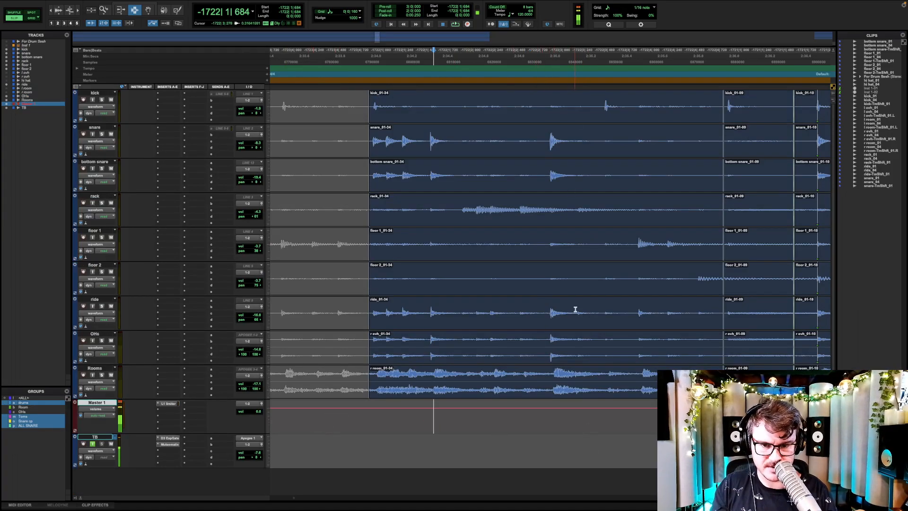
{"action": "scroll", "coordinate": [550, 288], "scroll_direction": "down", "scroll_amount": 2}
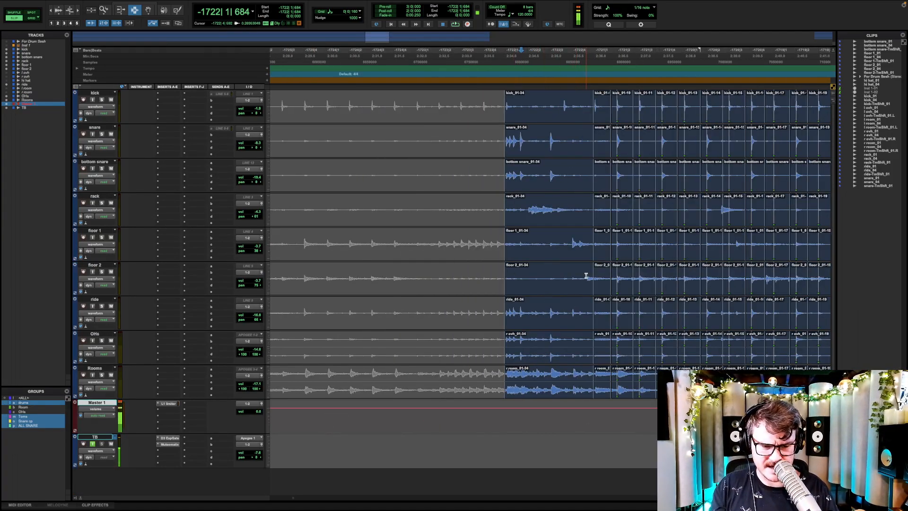
{"action": "scroll", "coordinate": [586, 274], "scroll_direction": "down", "scroll_amount": 2}
{"action": "scroll", "coordinate": [565, 255], "scroll_direction": "right", "scroll_amount": 3}
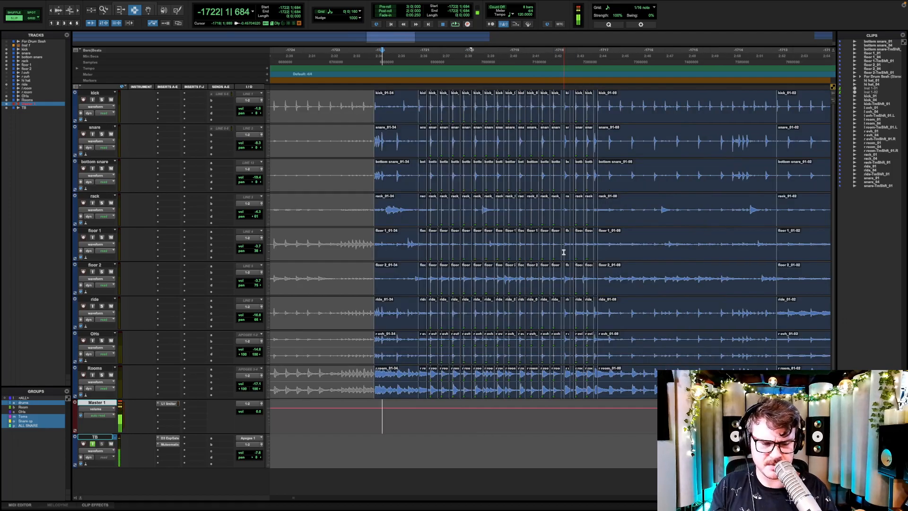
{"action": "scroll", "coordinate": [564, 251], "scroll_direction": "right", "scroll_amount": 3}
{"action": "scroll", "coordinate": [564, 251], "scroll_direction": "left", "scroll_amount": 9}
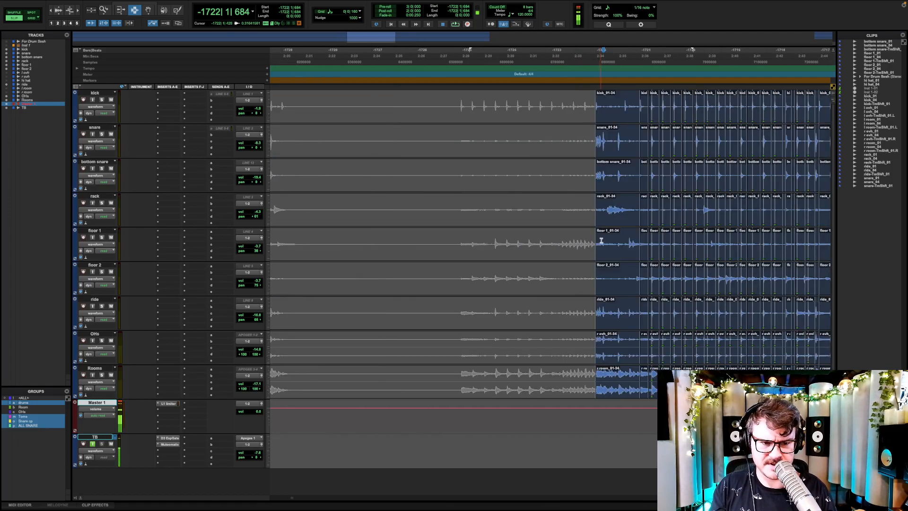
{"action": "scroll", "coordinate": [643, 300], "scroll_direction": "right", "scroll_amount": 3}
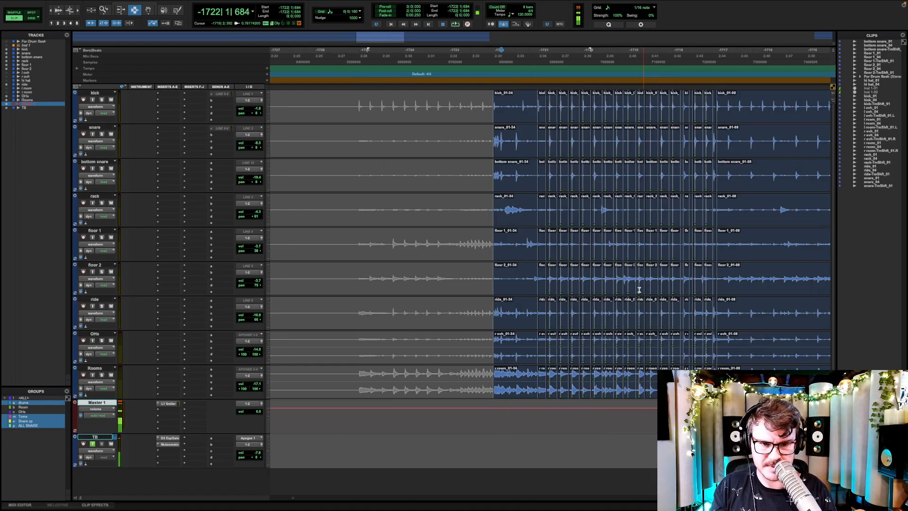
{"action": "scroll", "coordinate": [654, 237], "scroll_direction": "right", "scroll_amount": 3}
{"action": "scroll", "coordinate": [654, 236], "scroll_direction": "right", "scroll_amount": 3}
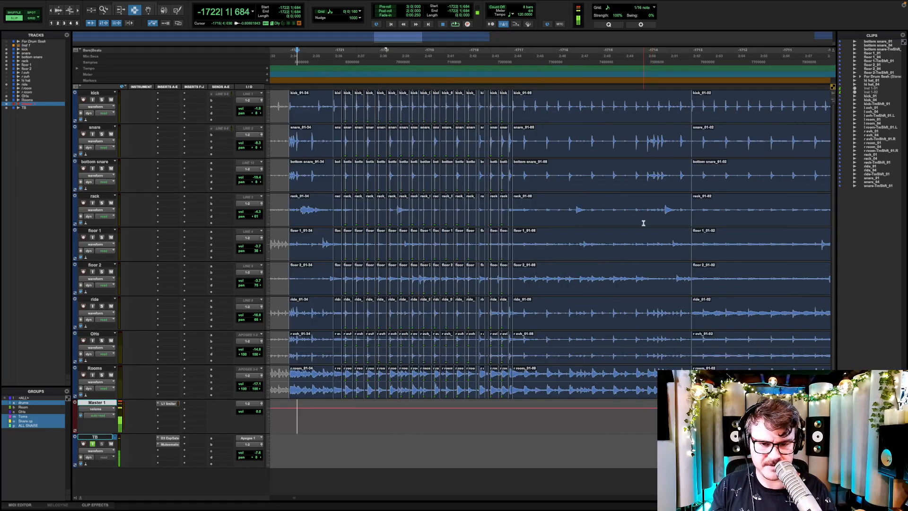